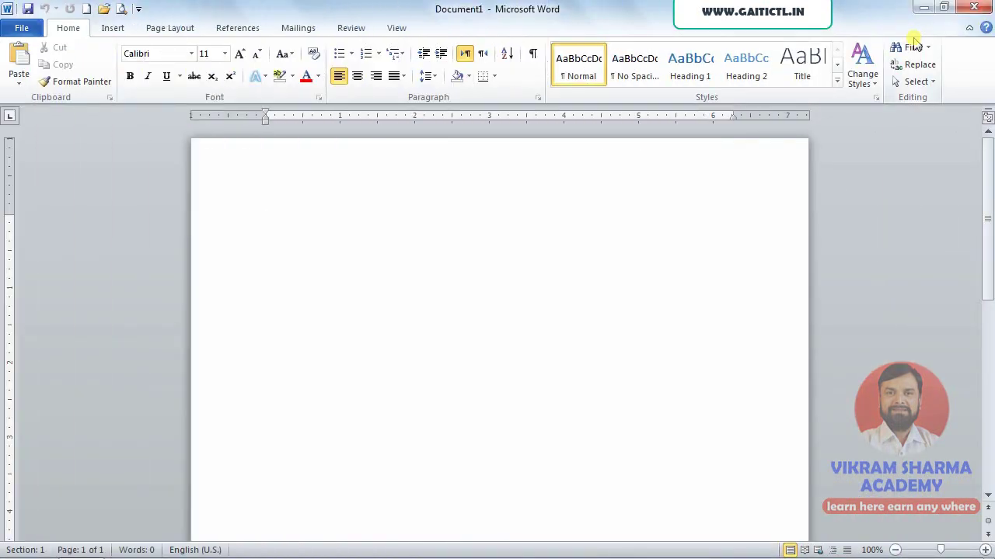
Open the Insert Picture dialog from the Insert ribbon, showing the Pictures library
click(113, 28)
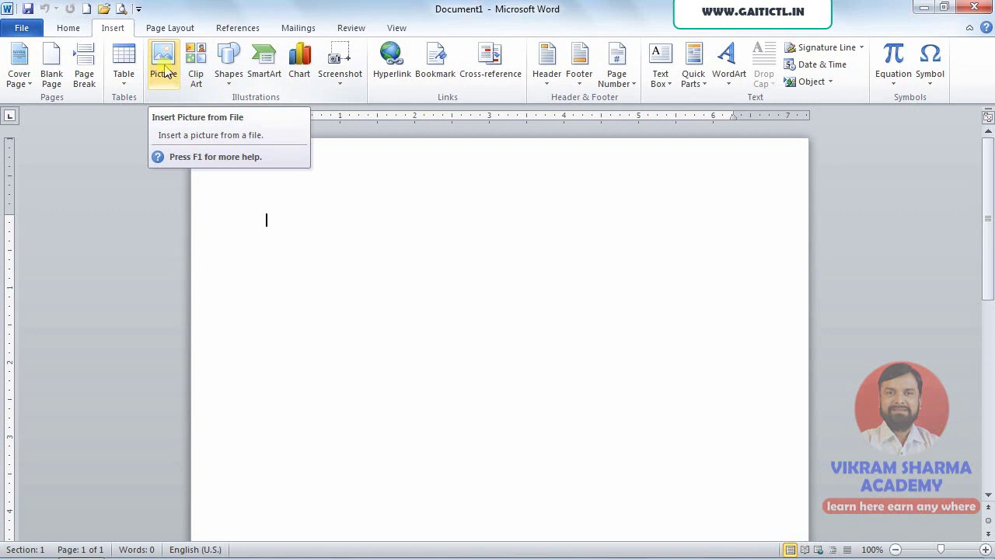
click(170, 74)
click(169, 65)
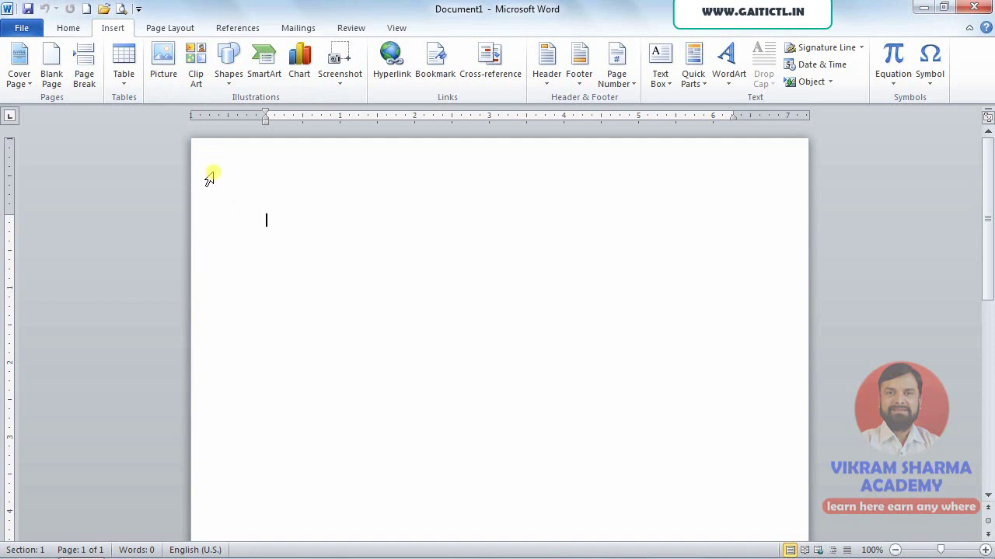
In the Insert Picture dialog, browse to drive D: and open the Wallpapers folder
click(165, 67)
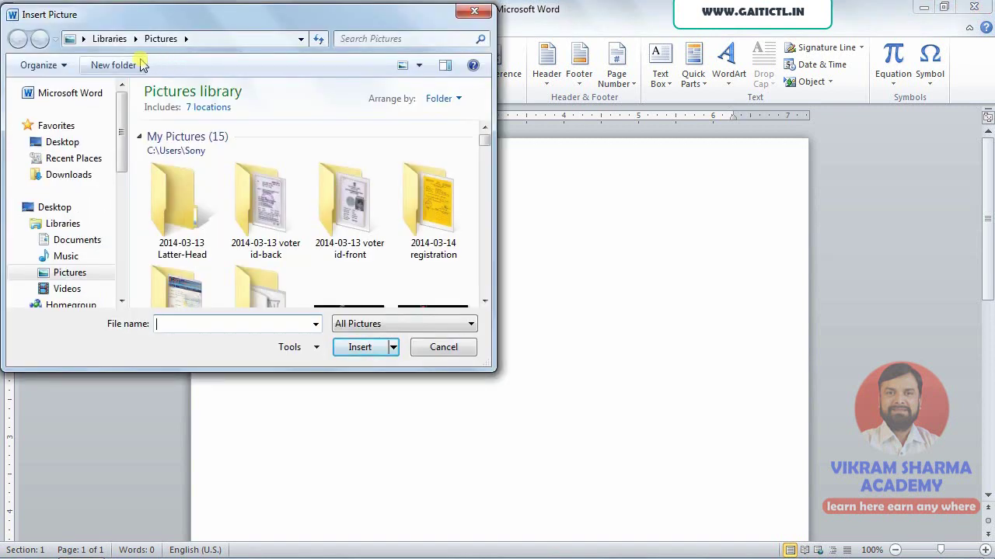
mouse_move(70, 233)
drag(120, 115, 122, 132)
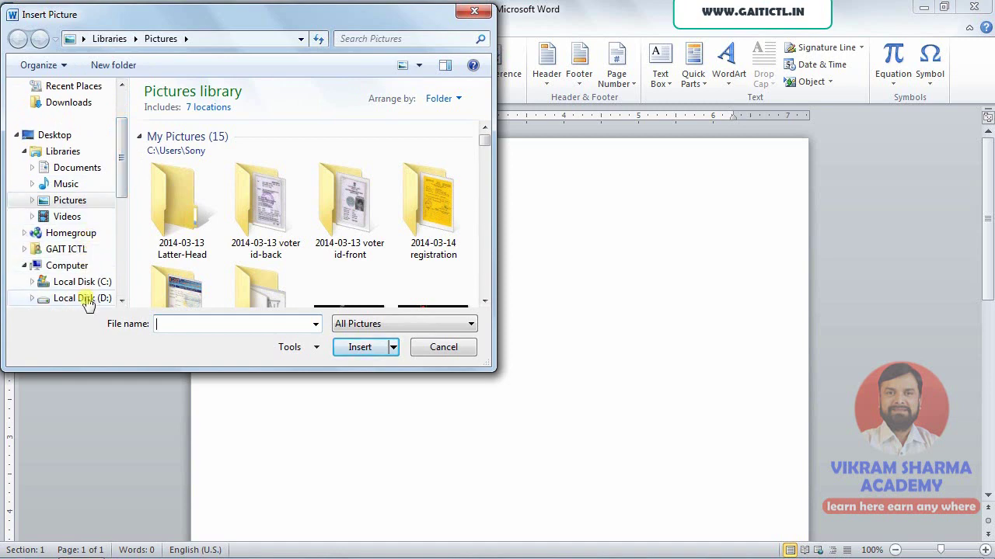
click(87, 299)
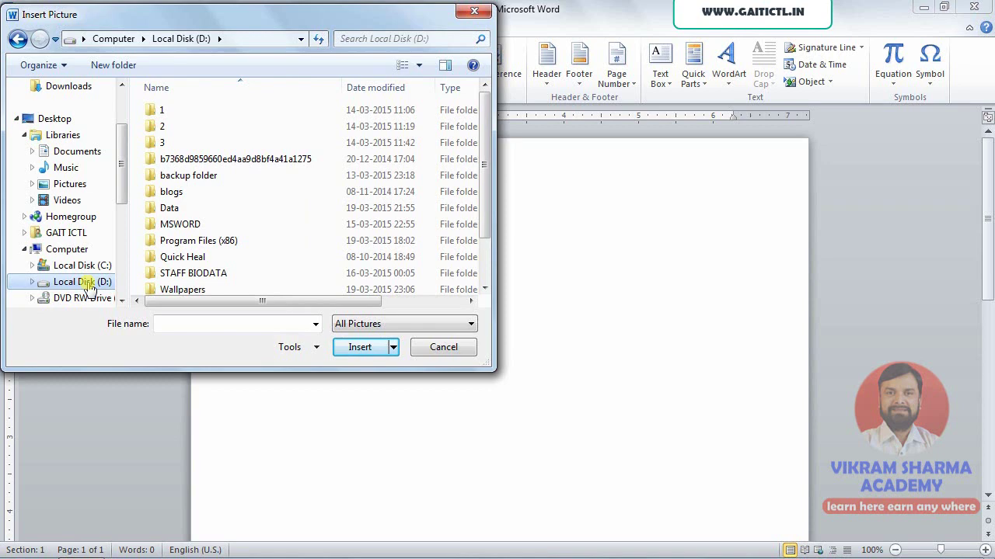
click(485, 290)
click(485, 290)
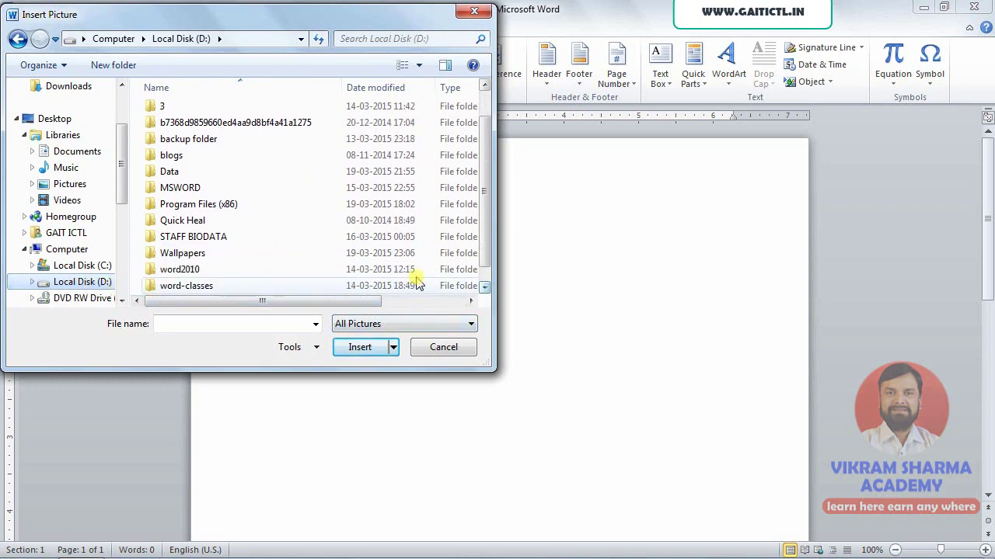
click(174, 261)
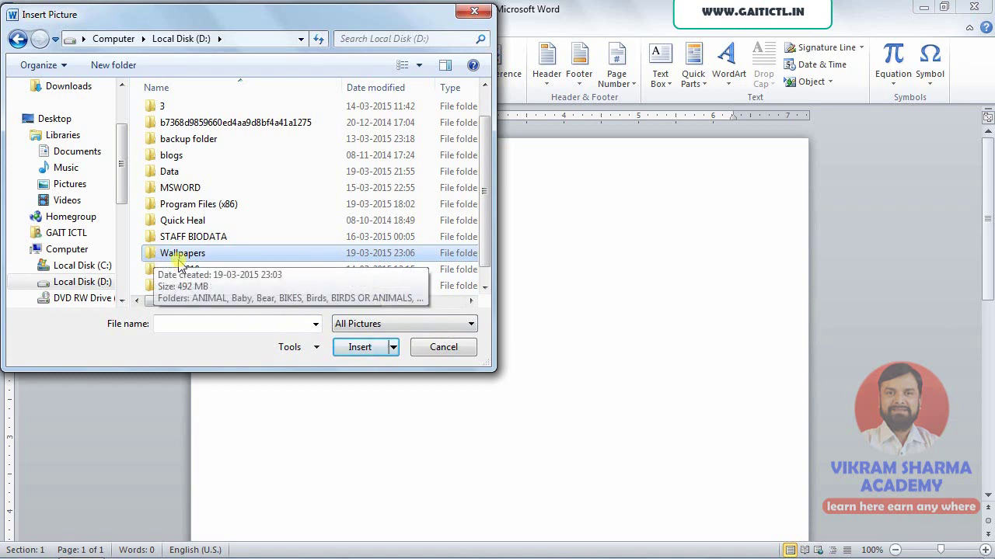
click(356, 350)
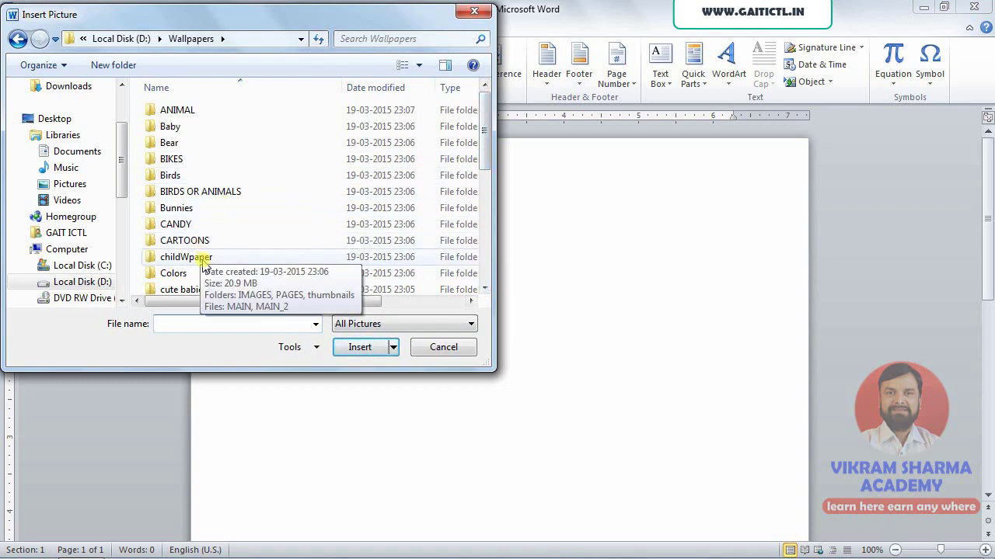
click(485, 289)
click(486, 289)
click(485, 289)
click(485, 289)
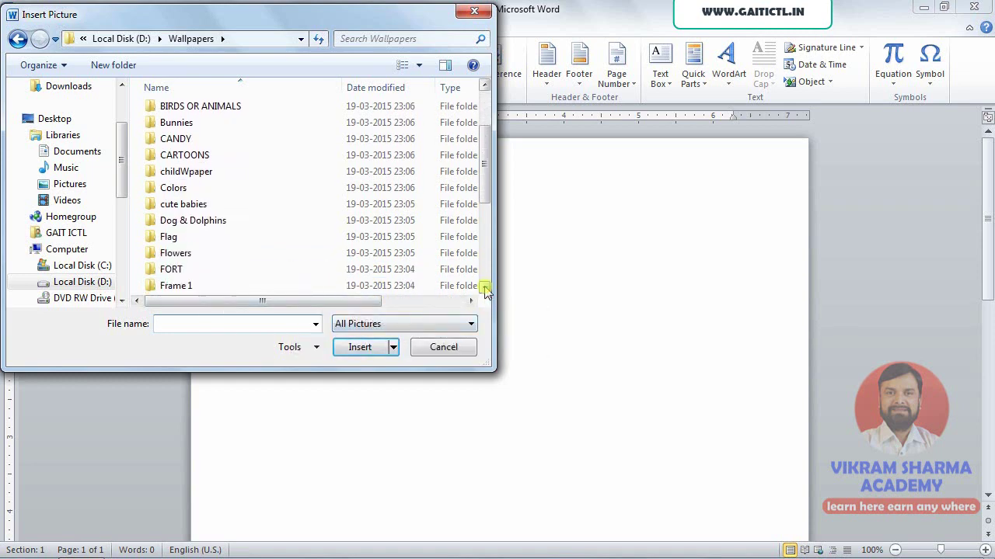
mouse_move(484, 198)
mouse_down()
mouse_move(487, 224)
mouse_move(451, 251)
mouse_up()
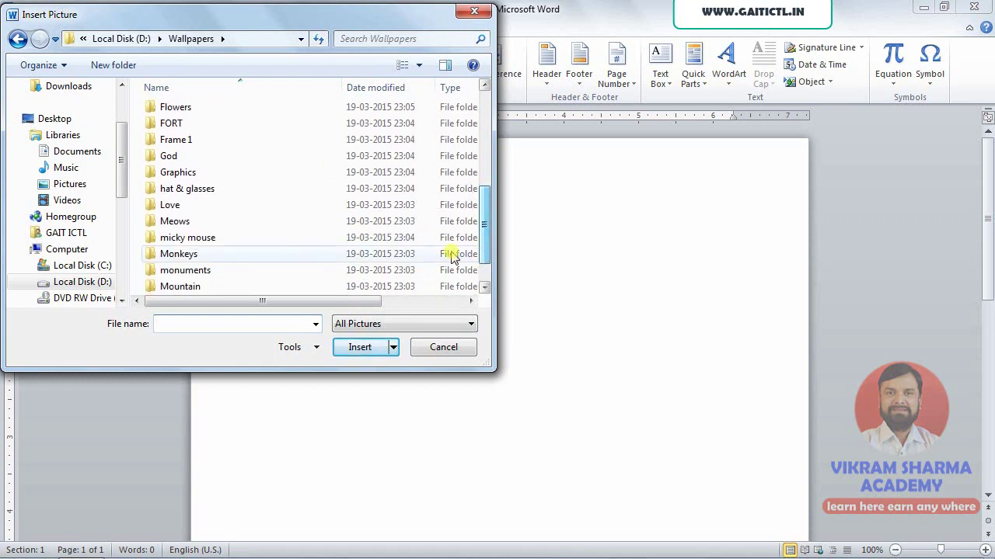
click(220, 243)
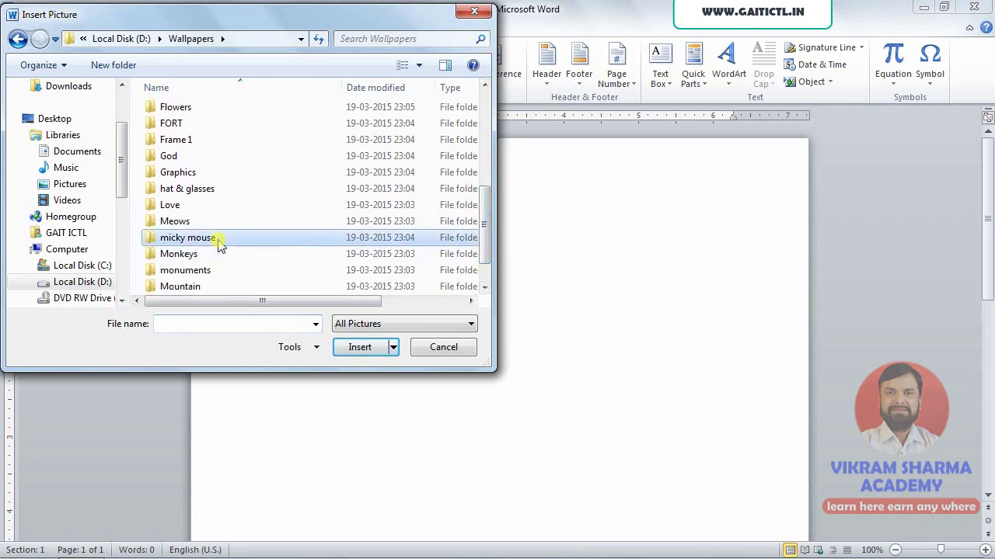
click(359, 350)
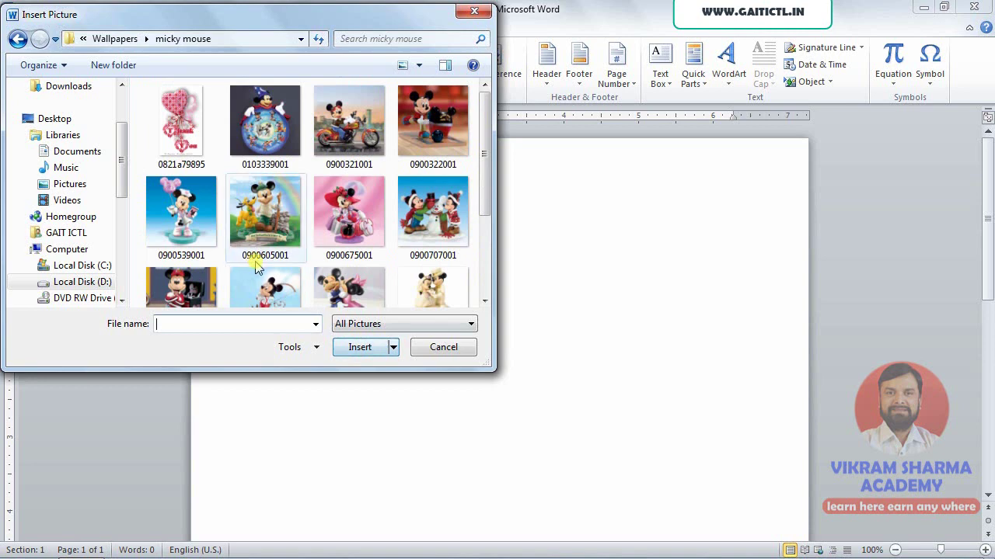
click(180, 198)
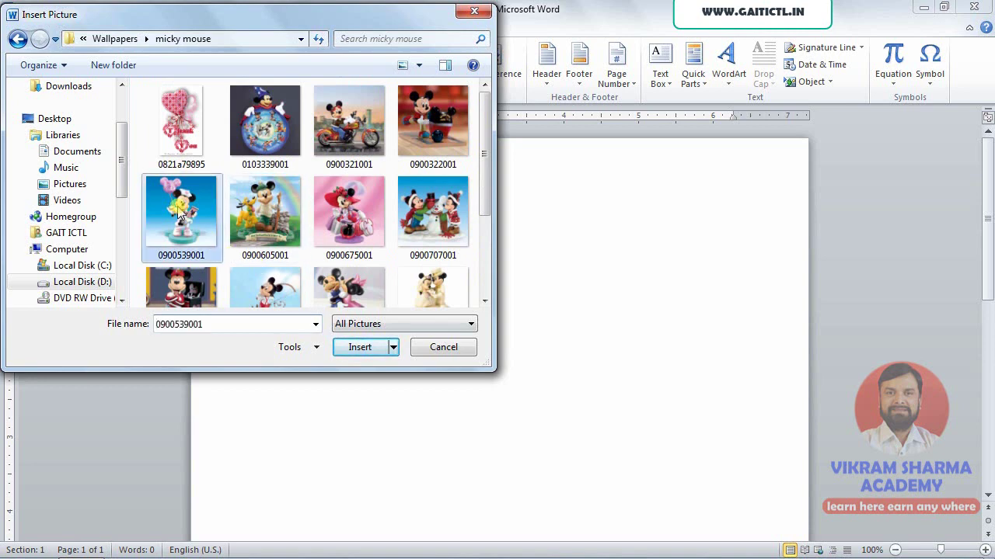
click(360, 348)
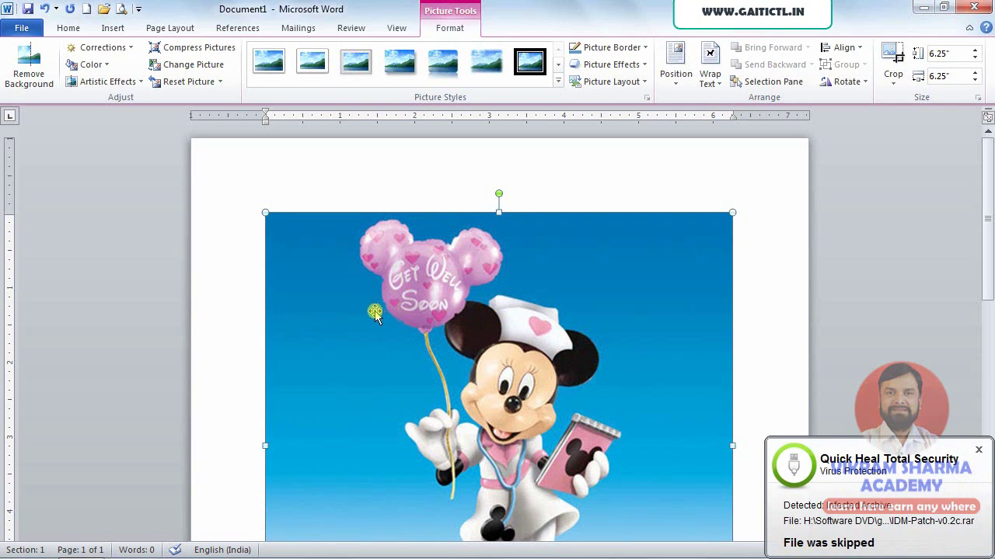
click(979, 450)
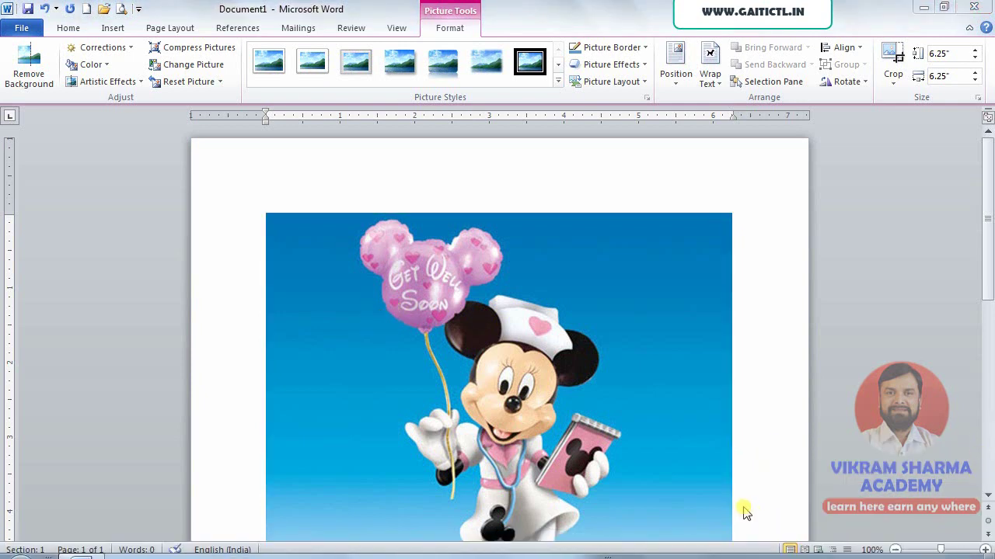
click(669, 404)
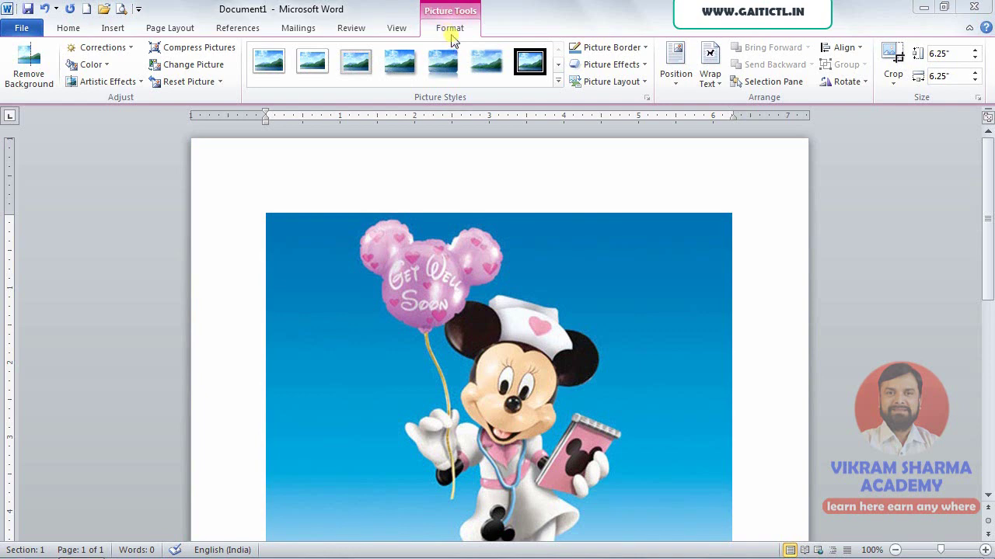
click(486, 247)
key(ctrl+c)
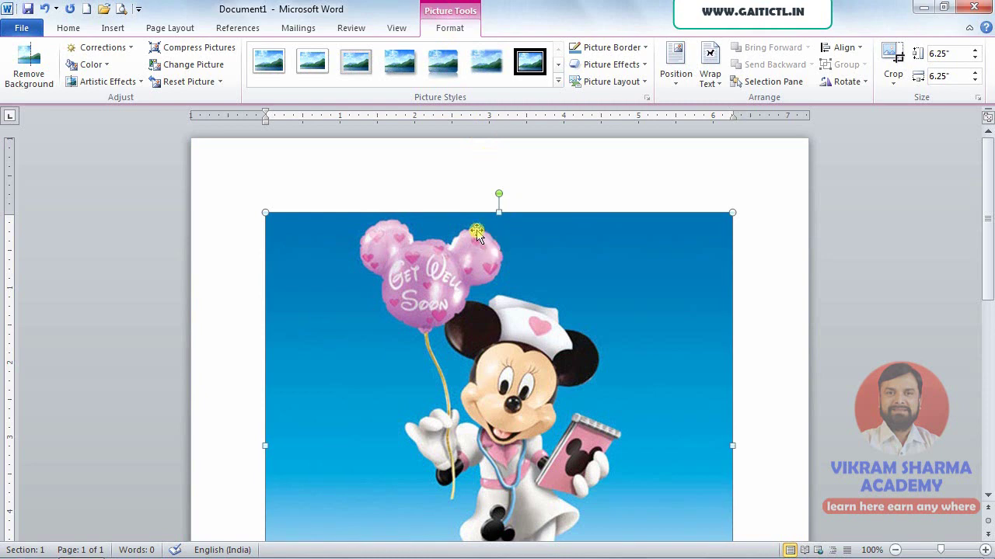
click(776, 282)
key(ctrl+v)
key(ctrl+z)
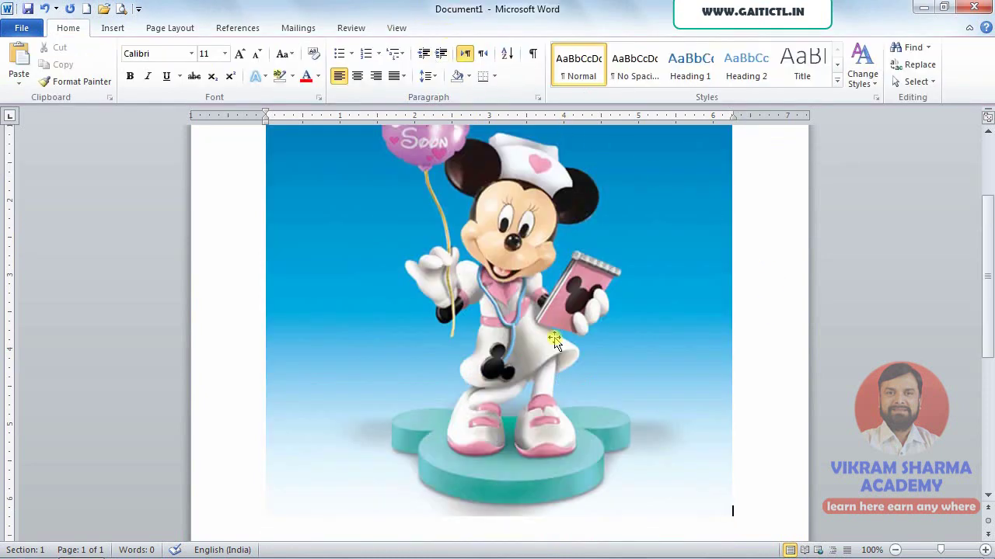
scroll(571, 335, up, 3)
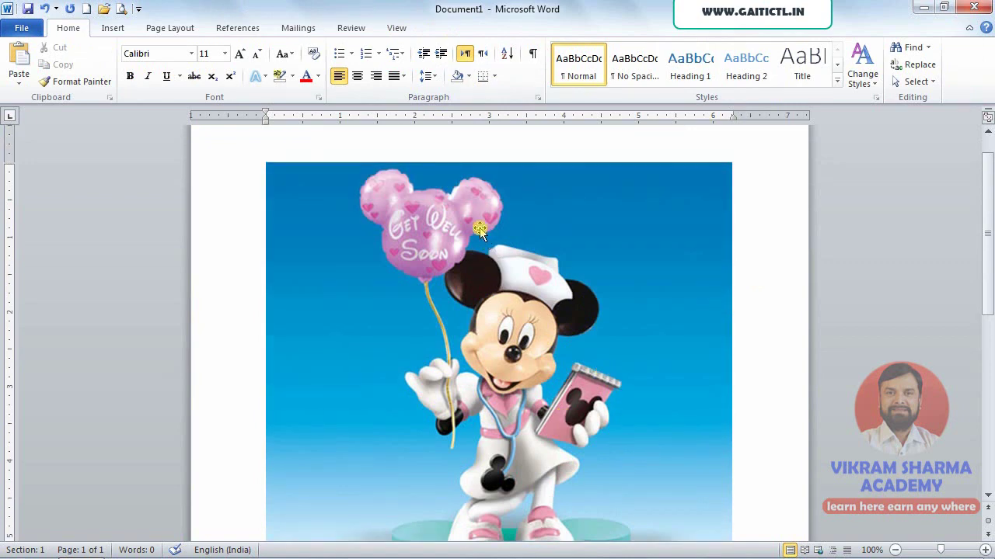
click(480, 230)
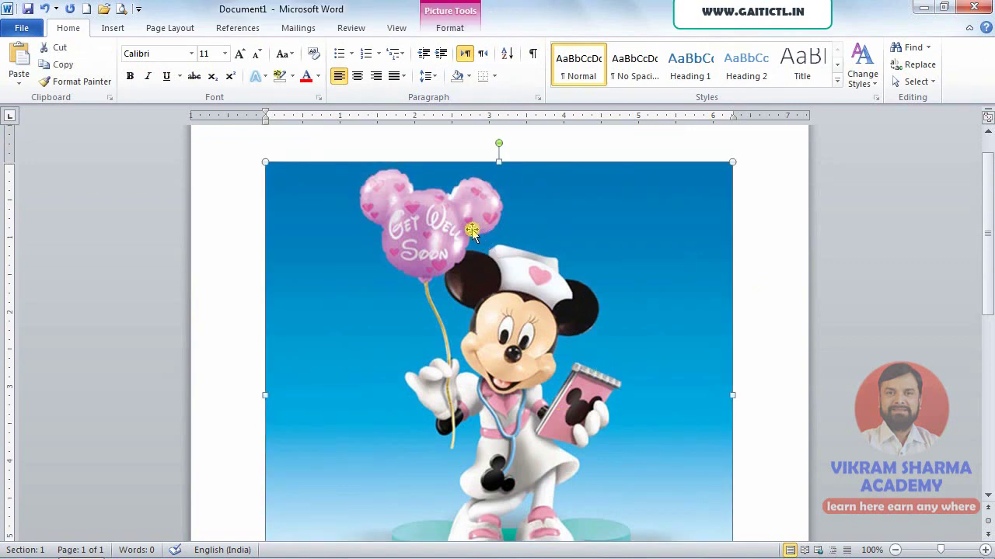
click(450, 28)
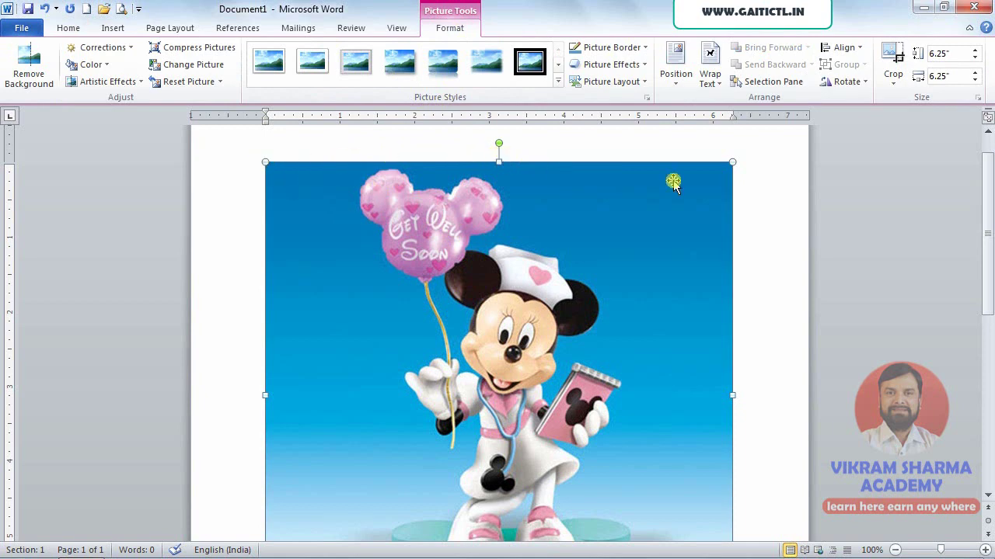
scroll(726, 311, down, 1)
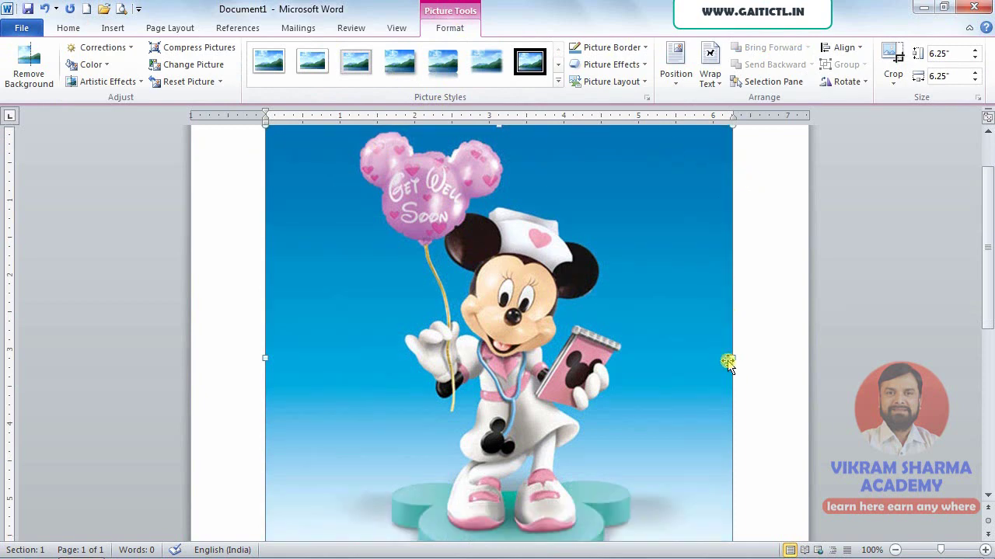
scroll(730, 388, down, 2)
scroll(738, 411, down, 1)
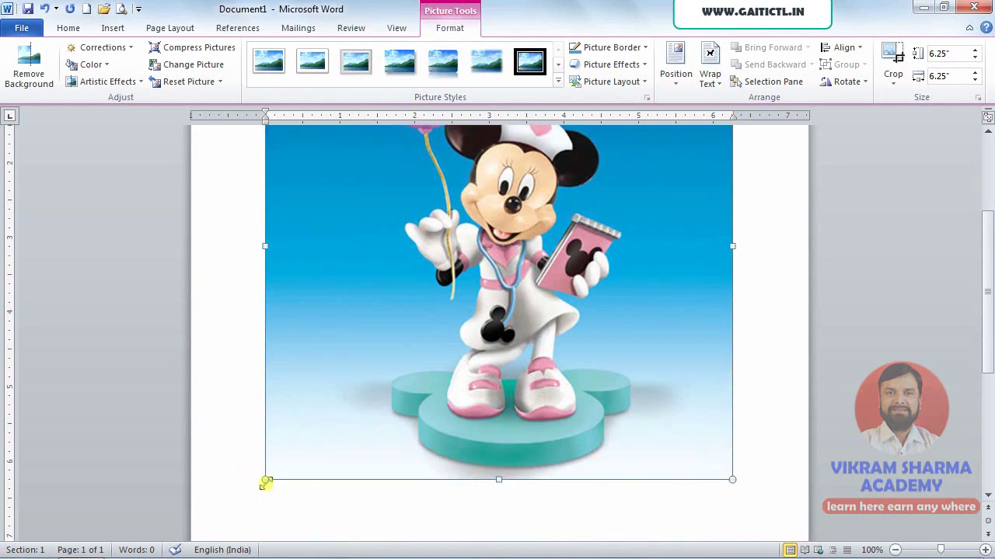
scroll(406, 357, up, 4)
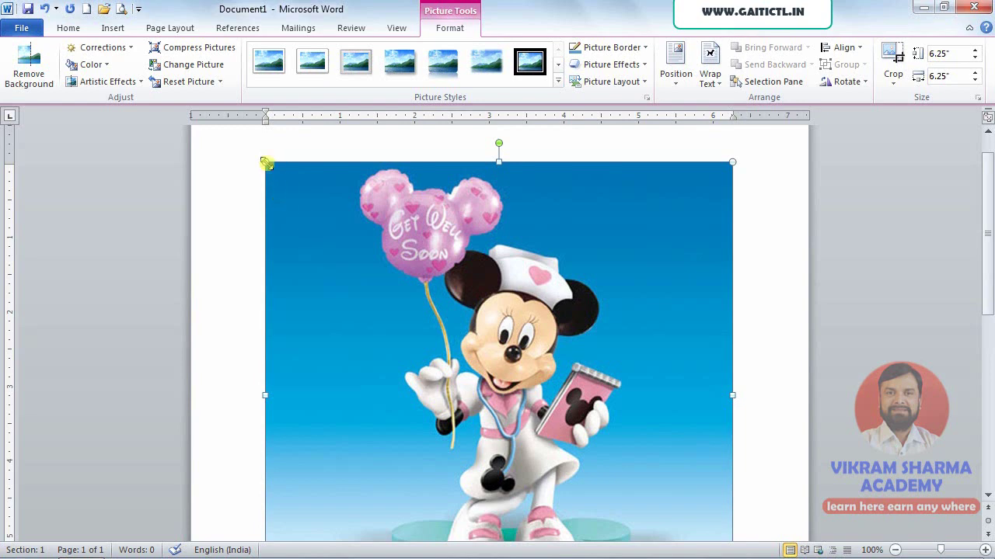
Resize the nurse Minnie picture through several trial sizes, from 4.05 to about 3.18 inches
drag(265, 163, 453, 342)
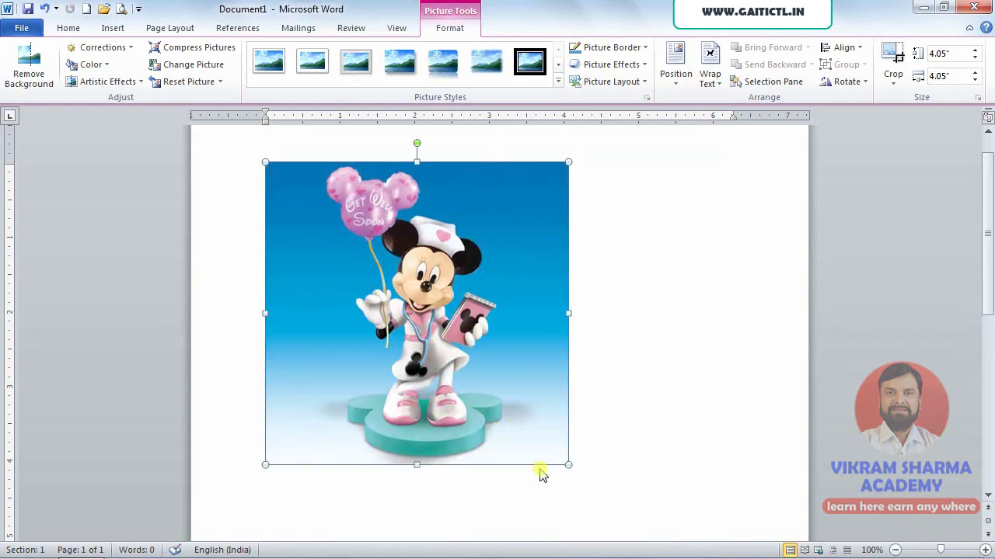
drag(568, 464, 522, 431)
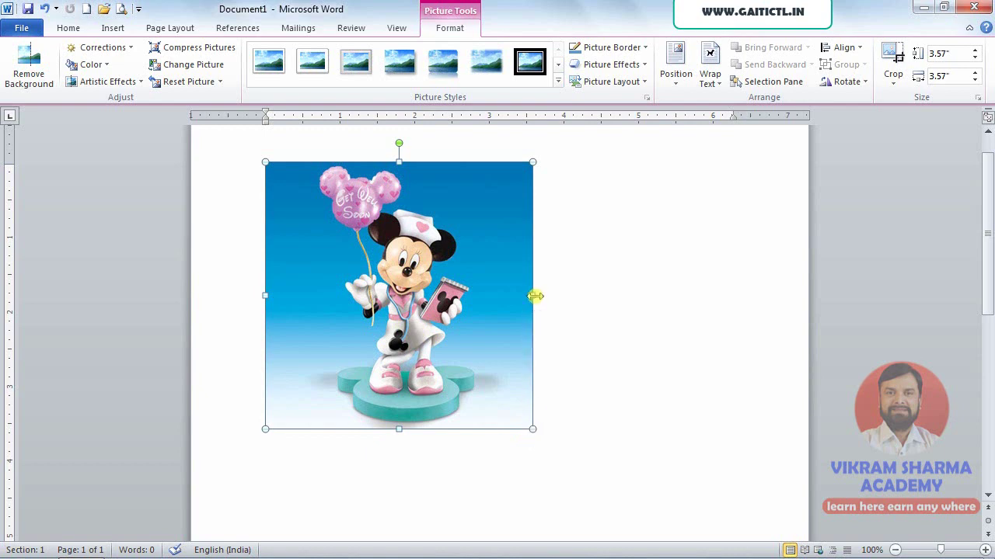
drag(536, 296, 444, 296)
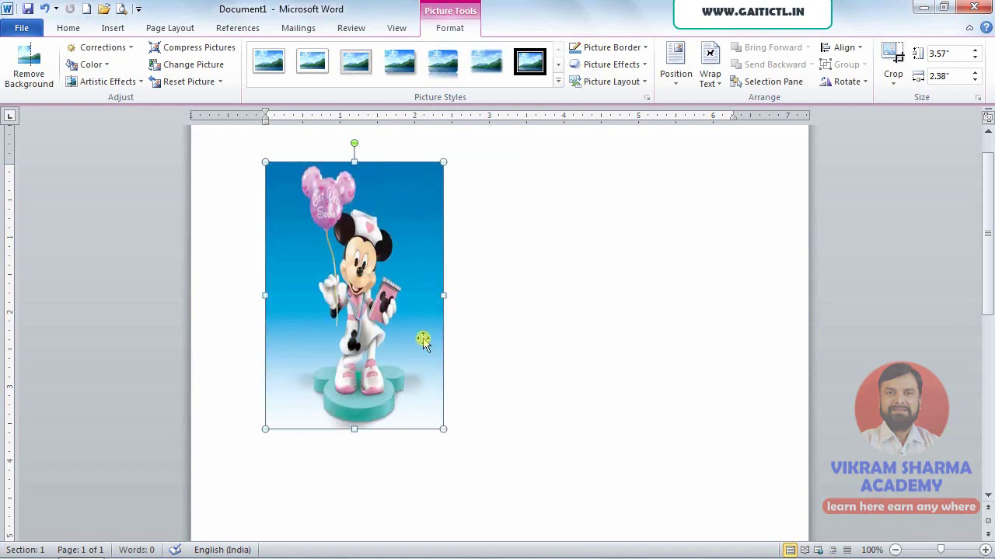
mouse_move(354, 429)
mouse_down()
mouse_move(352, 355)
mouse_move(353, 427)
mouse_up()
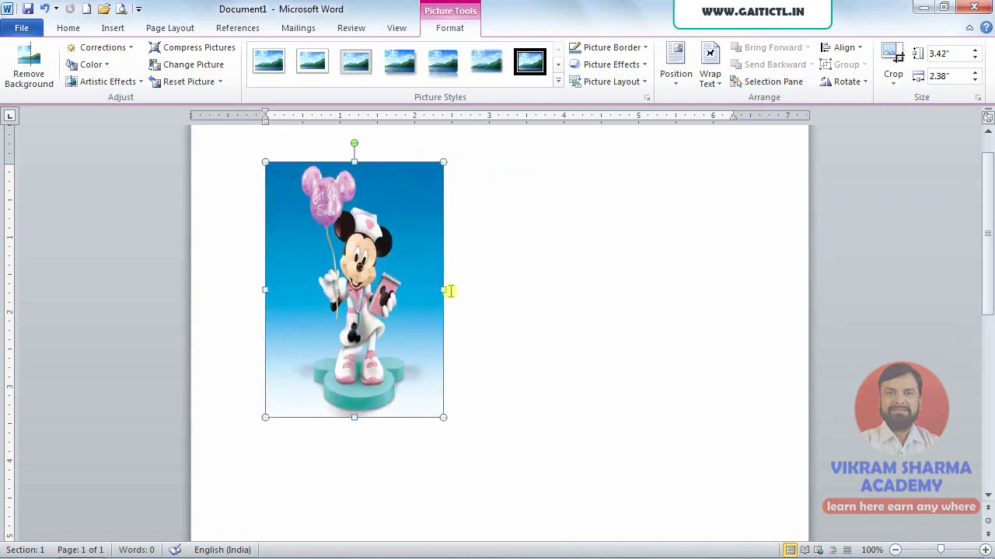
drag(444, 289, 503, 289)
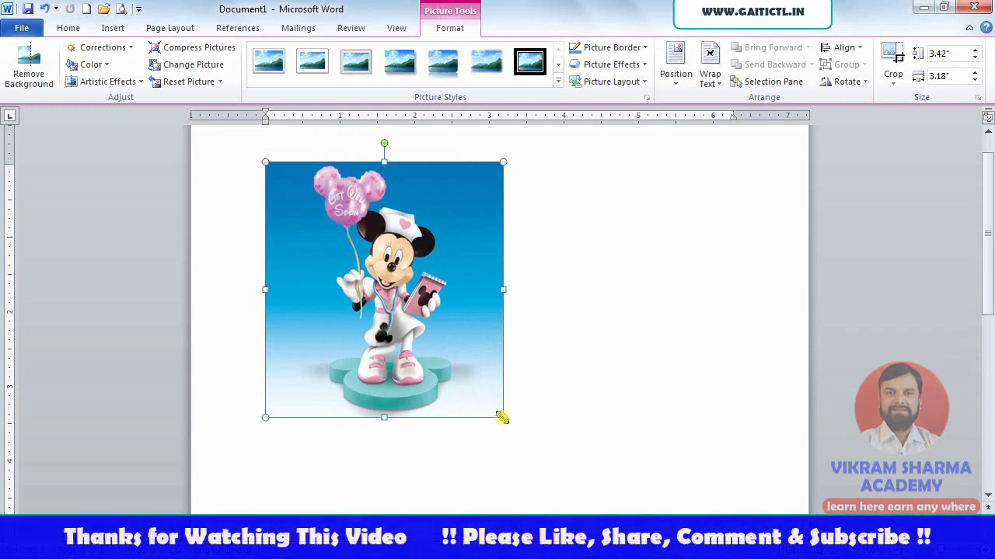
mouse_move(502, 418)
mouse_down()
mouse_move(532, 441)
mouse_move(517, 436)
mouse_up()
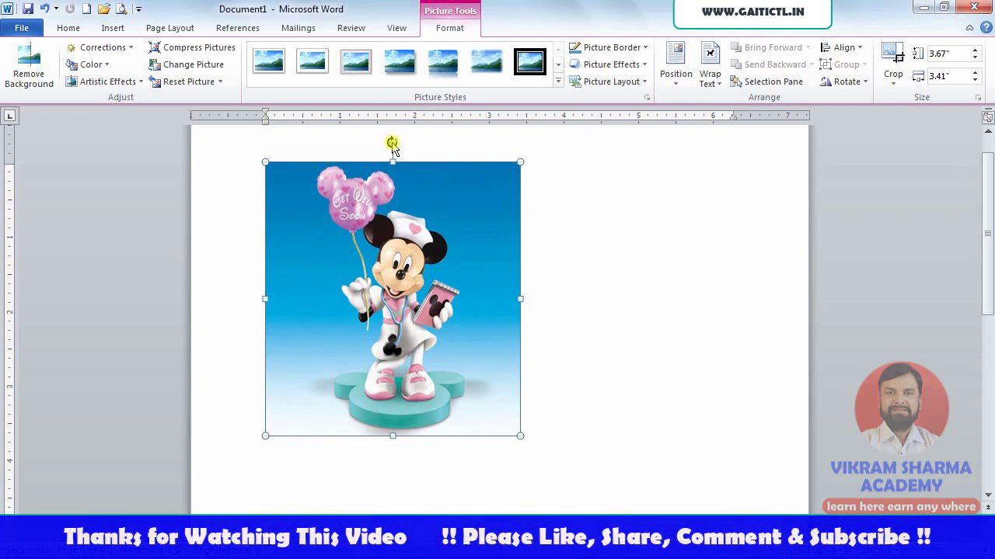
Tilt the picture, set it back upright, then enlarge it to 3.88 by 3.8 inches
mouse_move(392, 144)
mouse_down()
mouse_move(355, 155)
mouse_move(430, 184)
mouse_up()
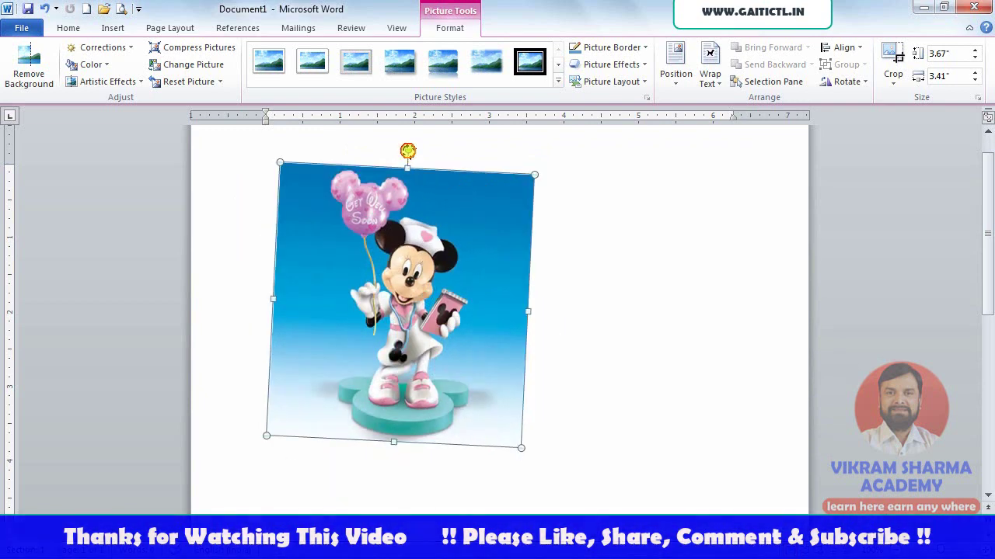
drag(408, 150, 396, 153)
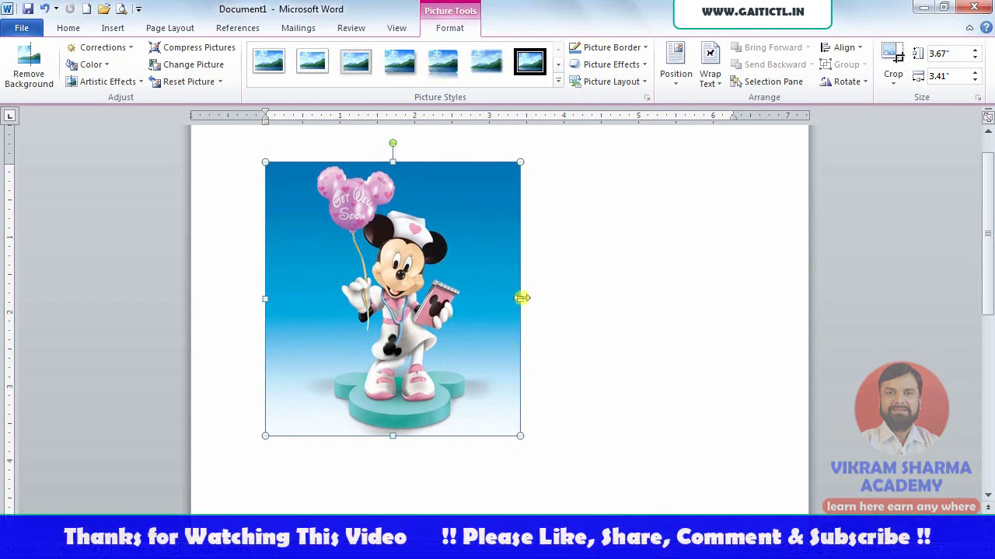
drag(522, 297, 533, 298)
drag(534, 436, 548, 450)
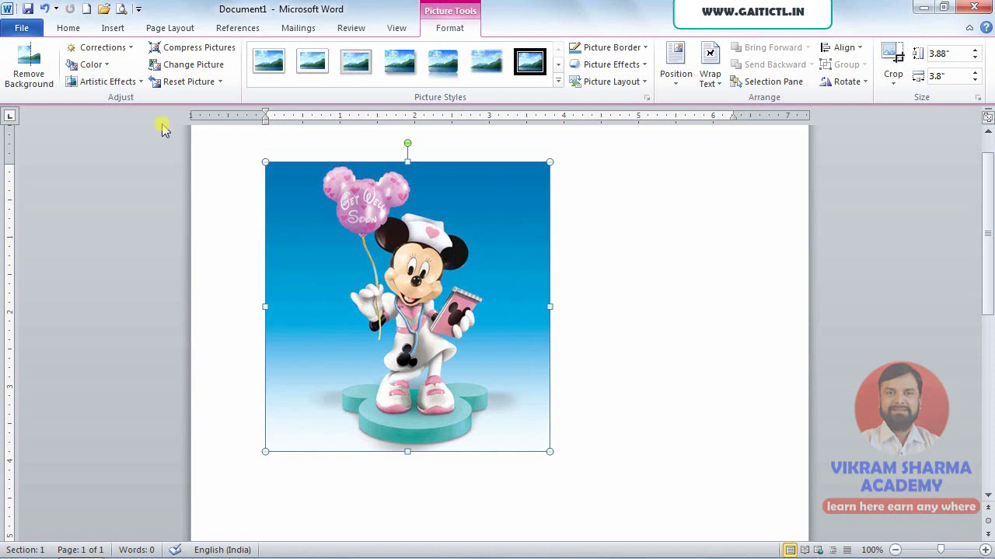
Run Remove Background, undo it, run it again, and keep the changes
click(33, 71)
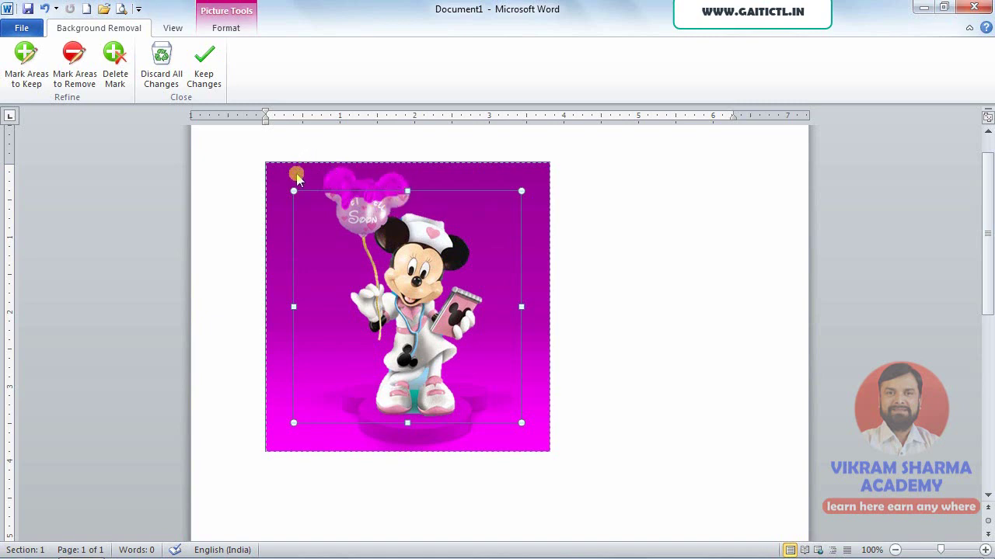
click(44, 9)
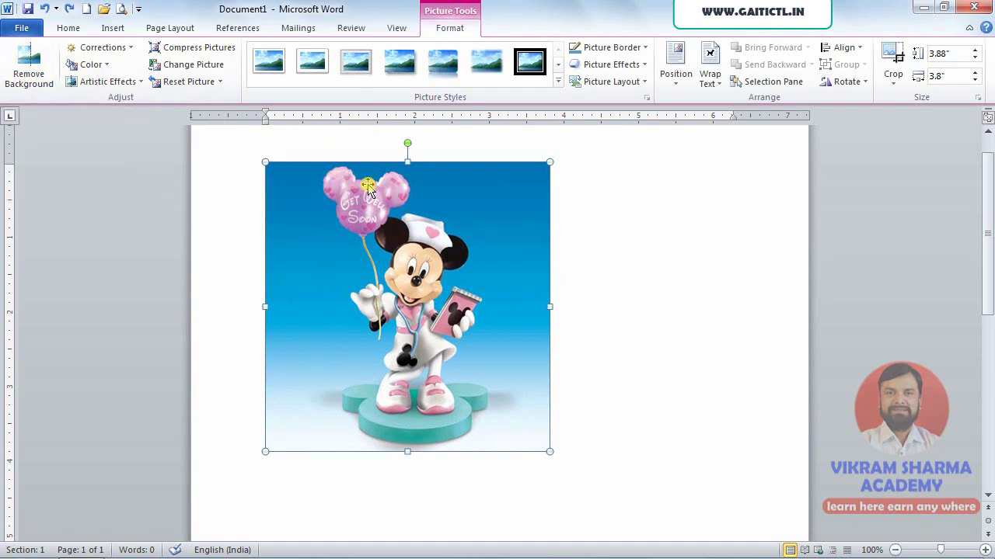
click(28, 70)
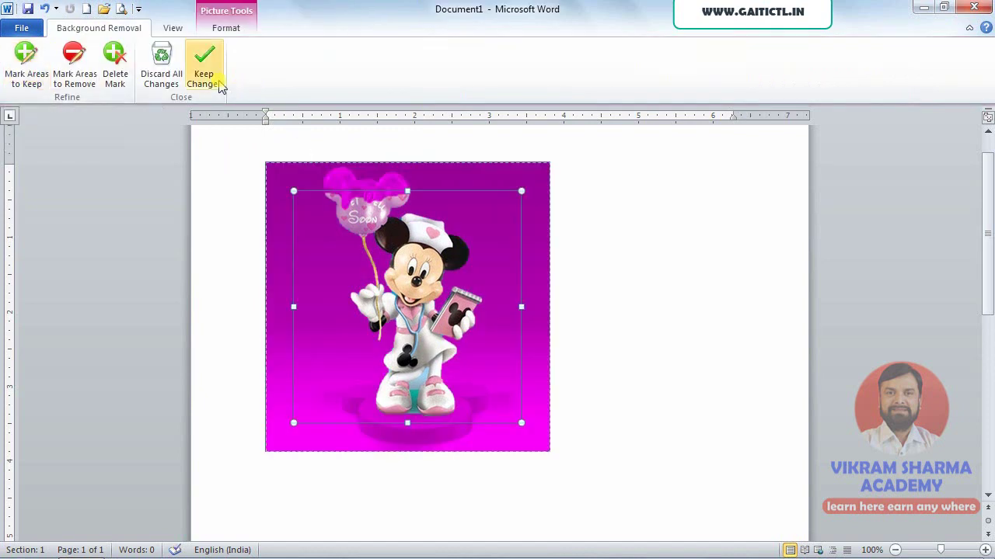
click(205, 73)
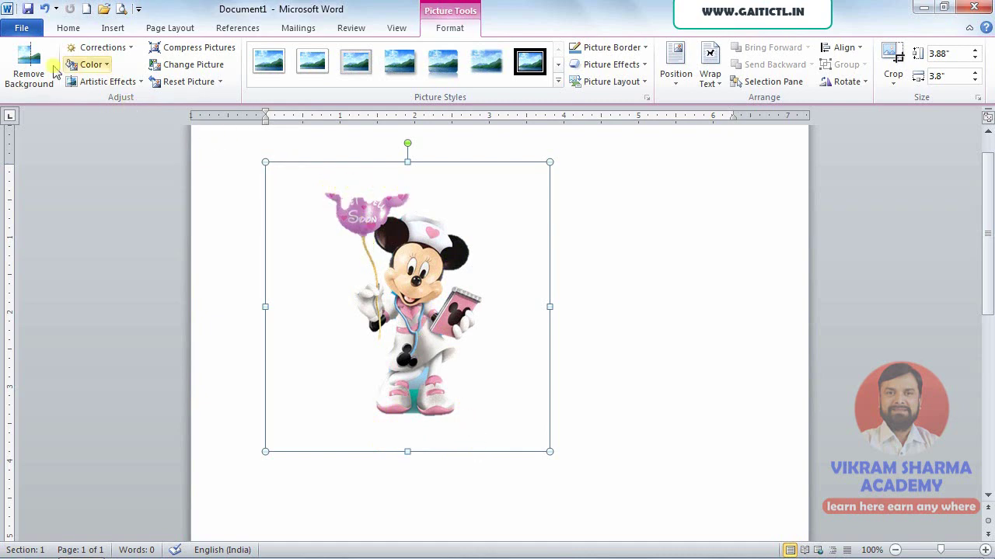
Reopen background removal and stretch the kept area over the balloon and teal base
click(25, 66)
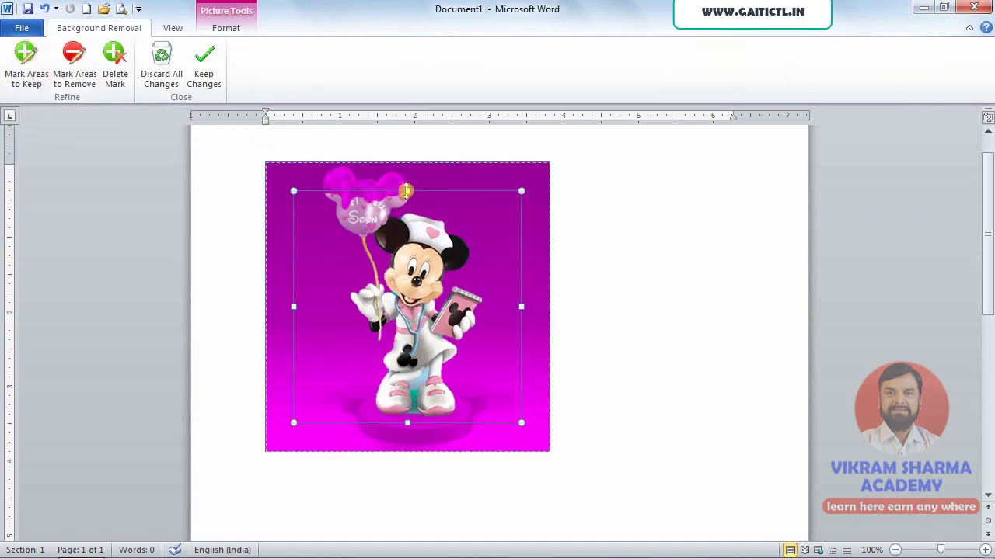
drag(406, 189, 408, 175)
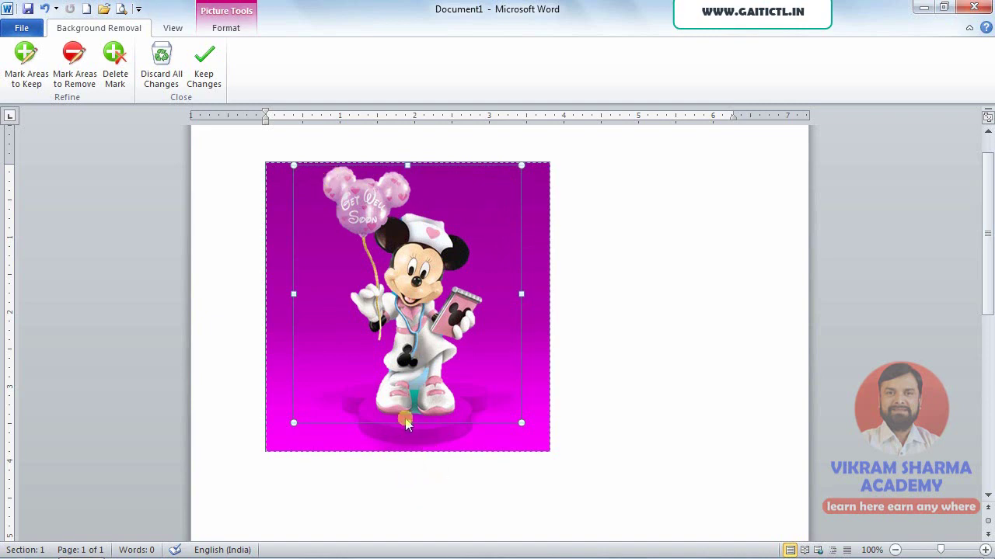
drag(407, 420, 421, 464)
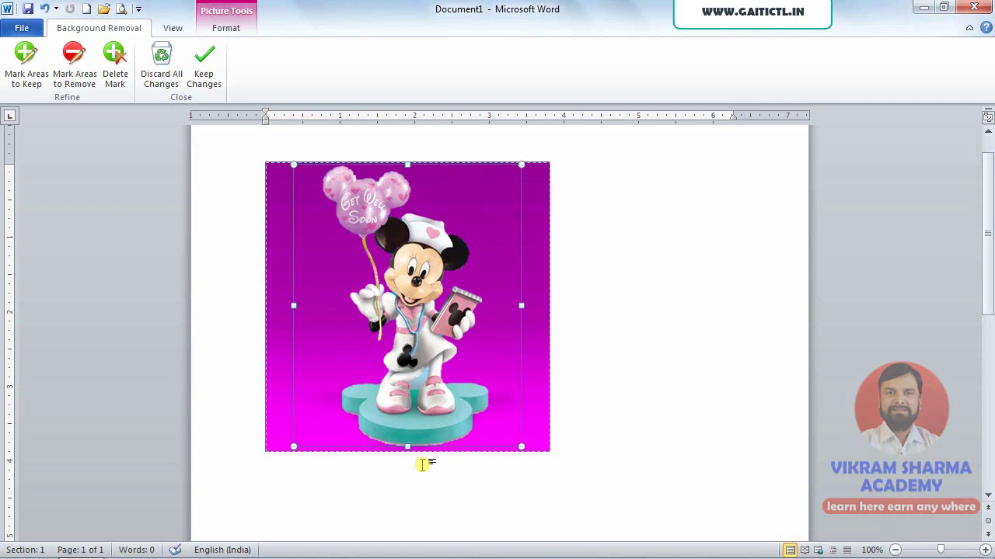
click(407, 446)
drag(407, 446, 409, 444)
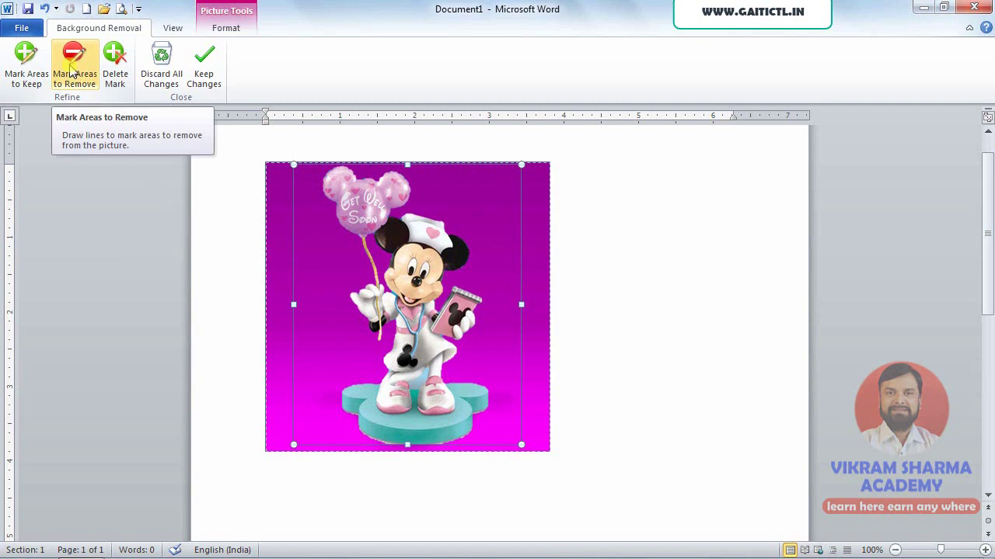
Mark the gap between Minnie's feet for removal and keep the changes
click(71, 70)
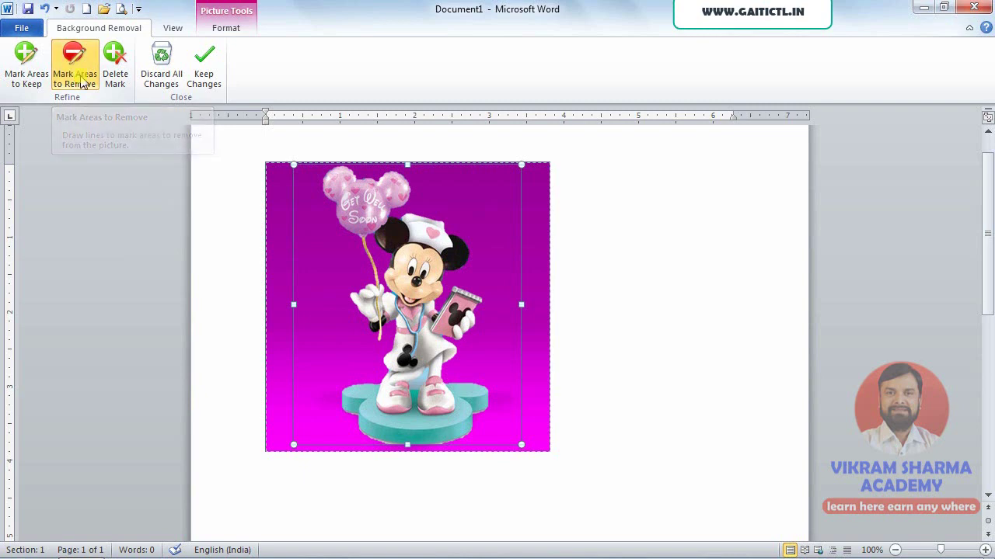
click(424, 376)
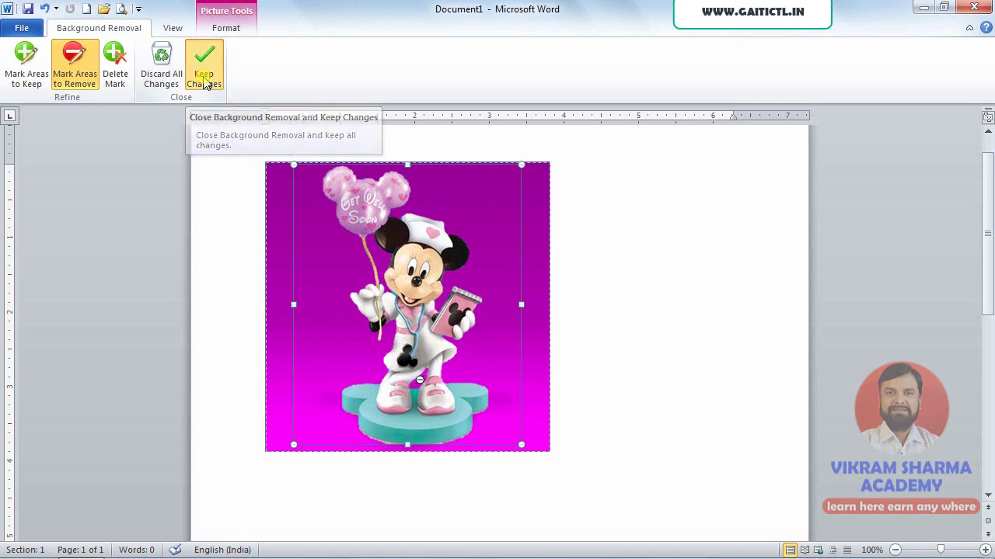
click(204, 79)
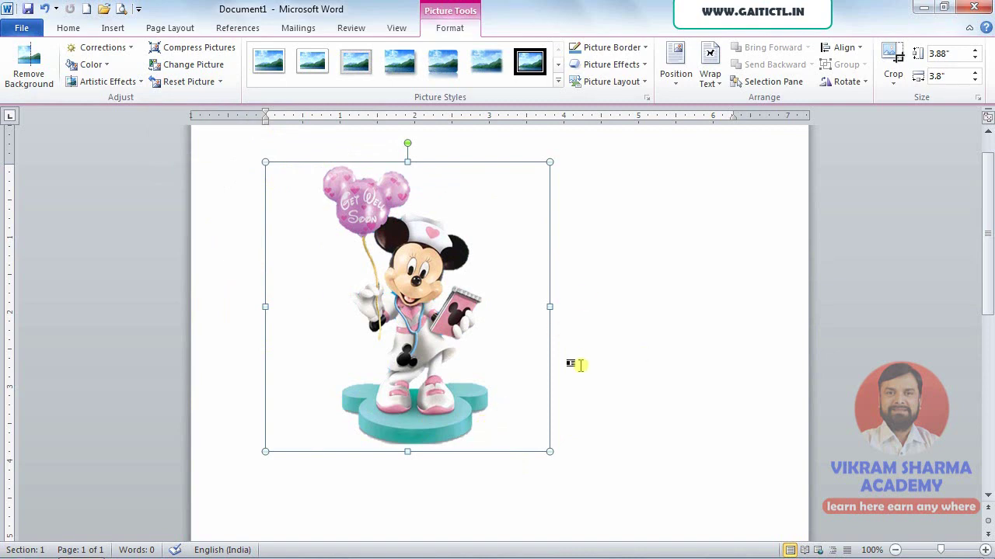
click(533, 357)
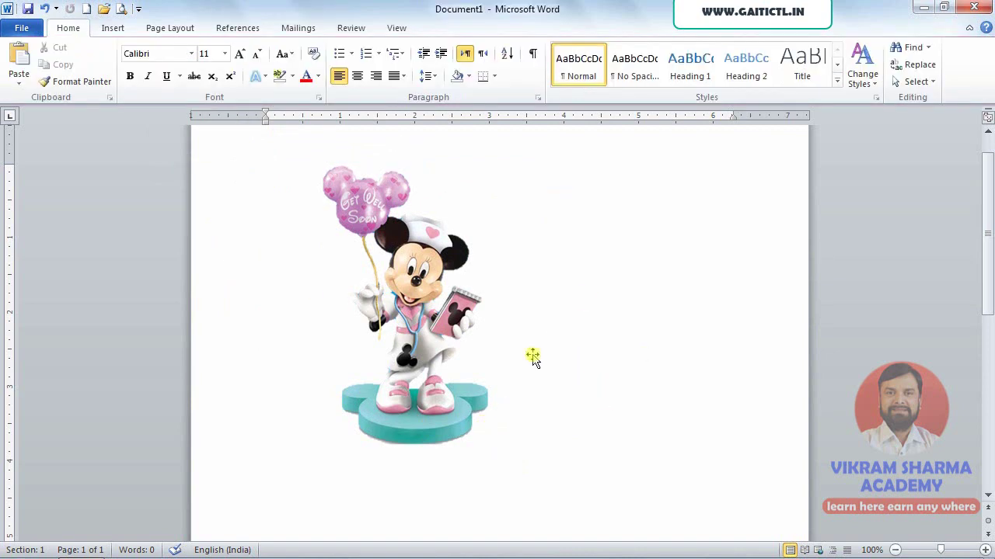
click(384, 247)
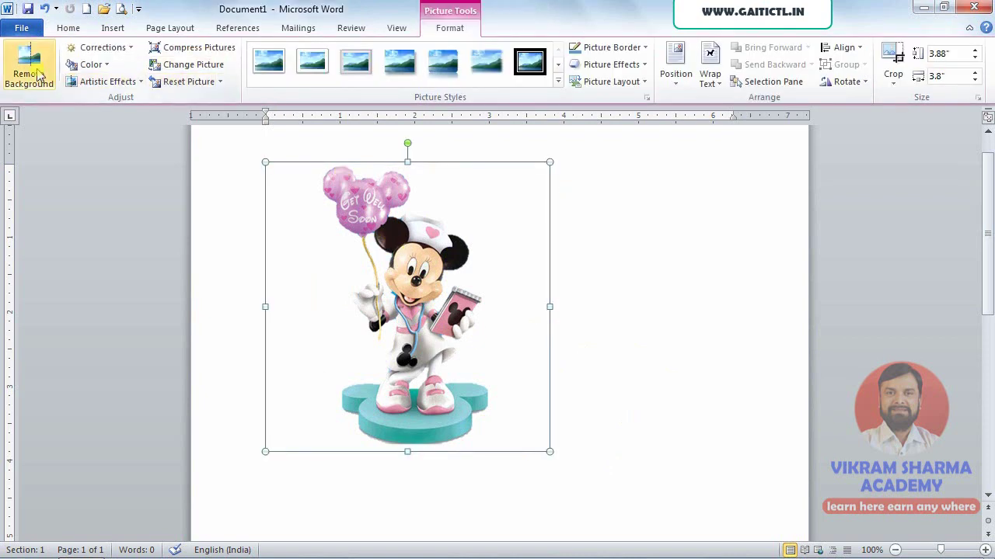
scroll(620, 477, down, 1)
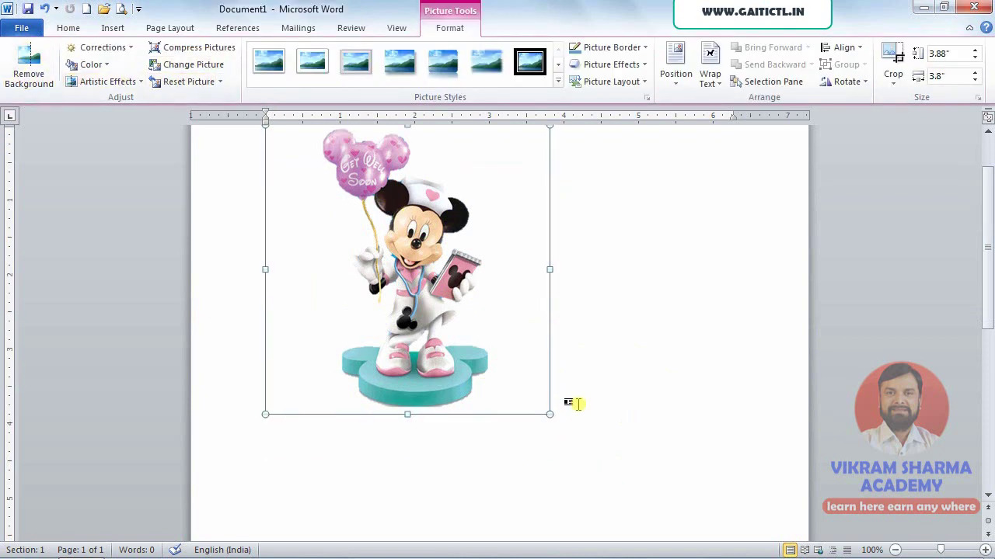
click(575, 404)
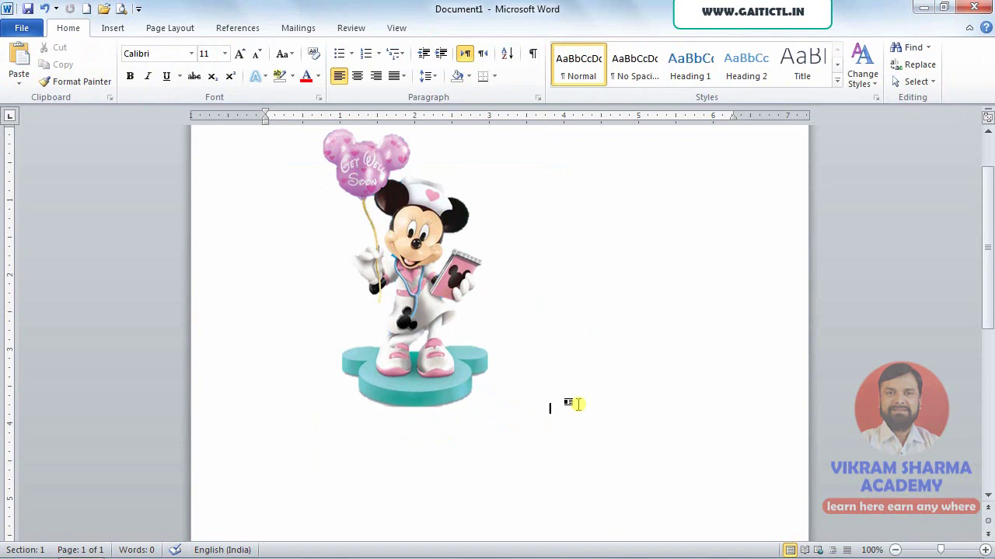
key(Return)
click(109, 31)
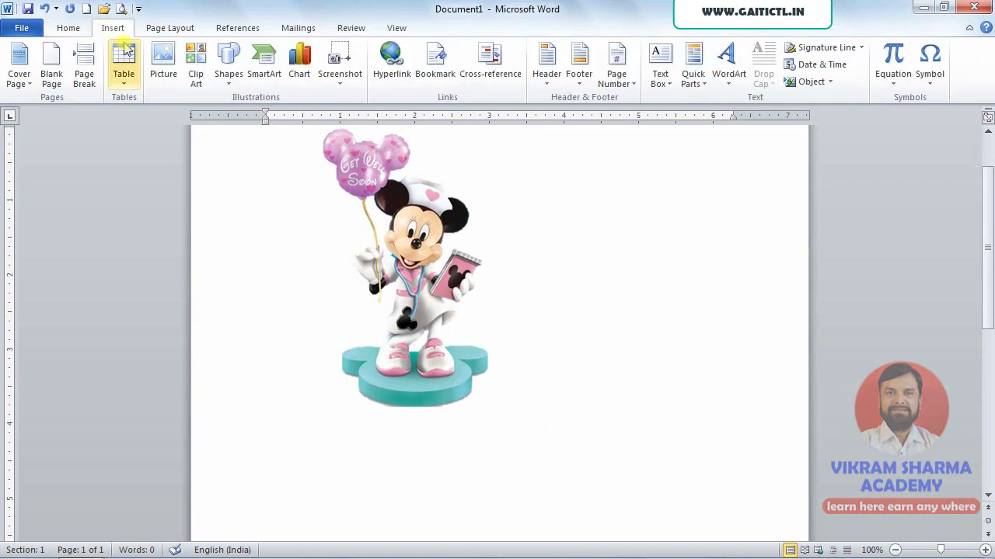
click(164, 53)
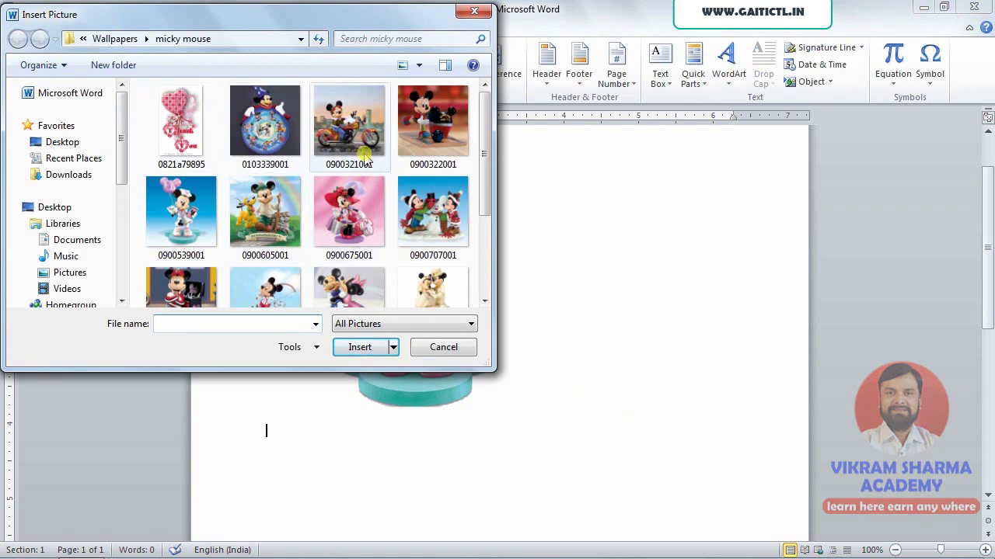
click(354, 202)
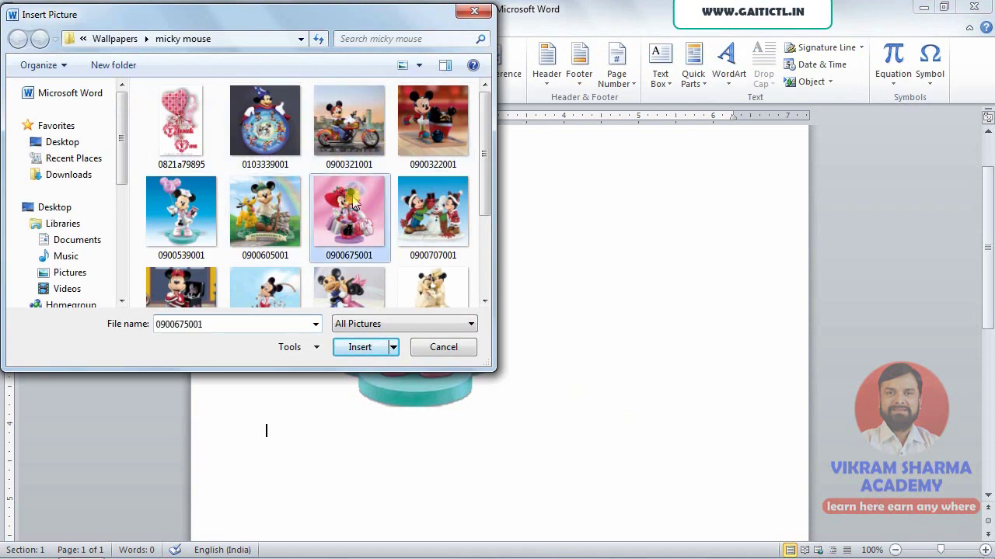
click(359, 348)
Shrink the new picture from its corners to 4.71 inches square
scroll(419, 350, down, 2)
scroll(566, 358, down, 4)
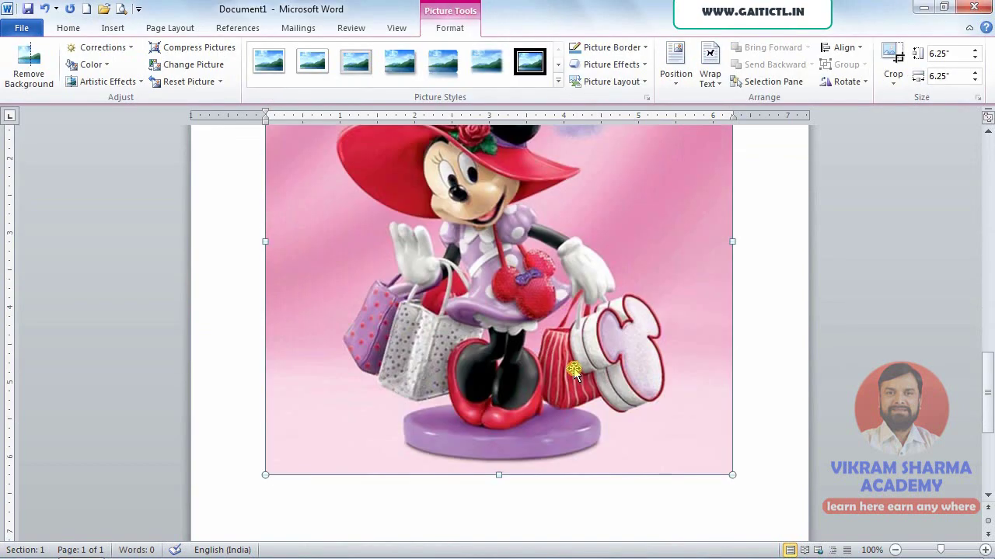
scroll(635, 322, up, 4)
drag(732, 157, 559, 251)
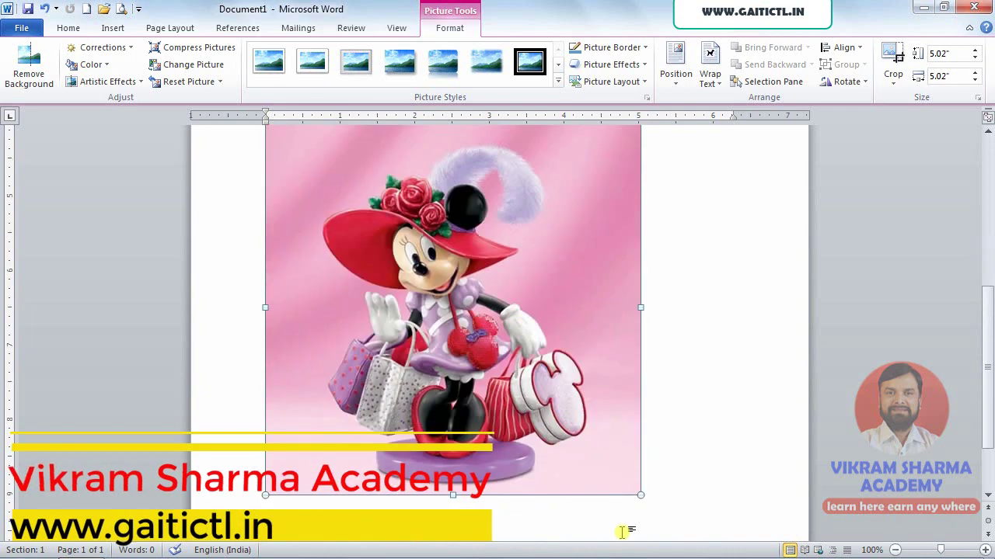
drag(638, 497, 615, 473)
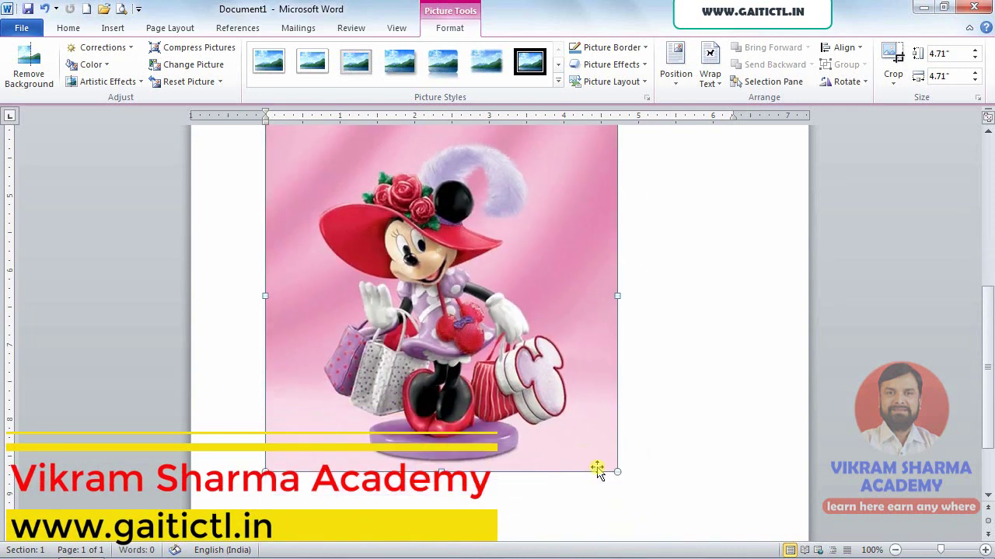
Apply the Brightness +40% / Contrast -40% correction to the shopping Minnie picture
click(104, 46)
click(103, 47)
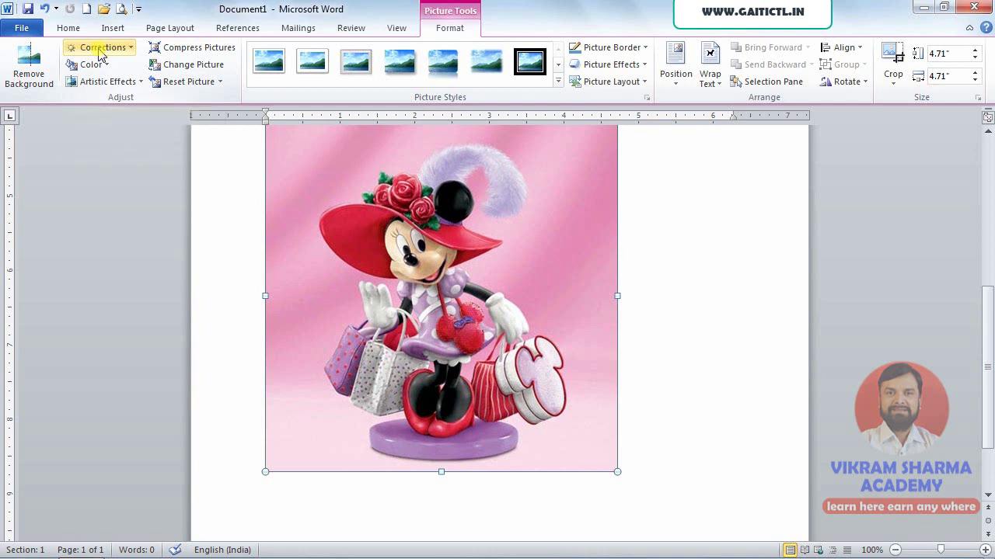
click(102, 51)
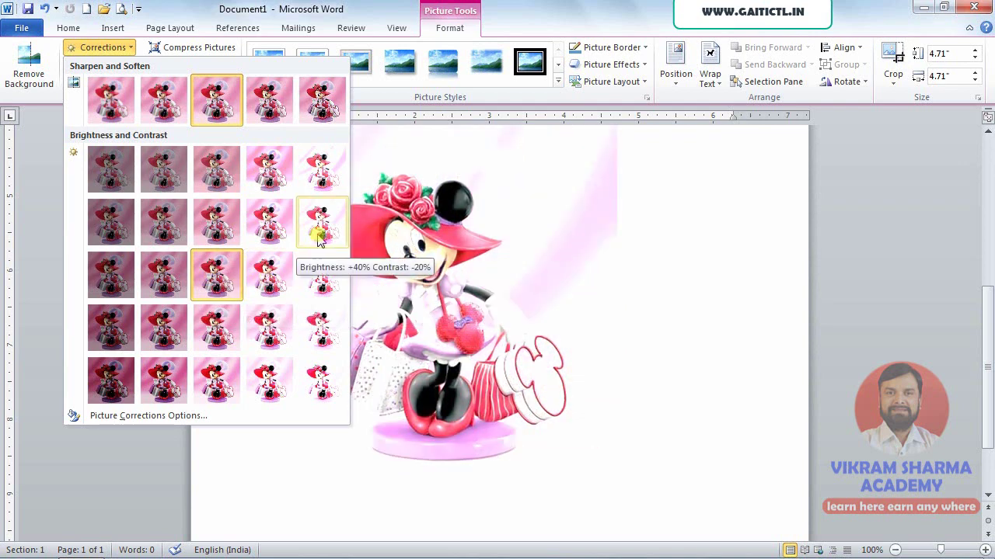
click(331, 182)
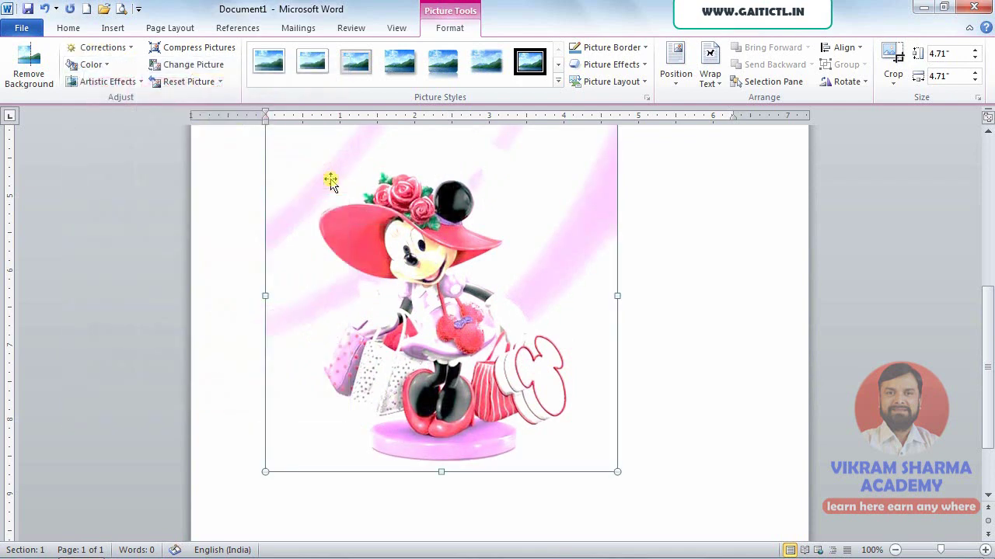
scroll(375, 220, up, 1)
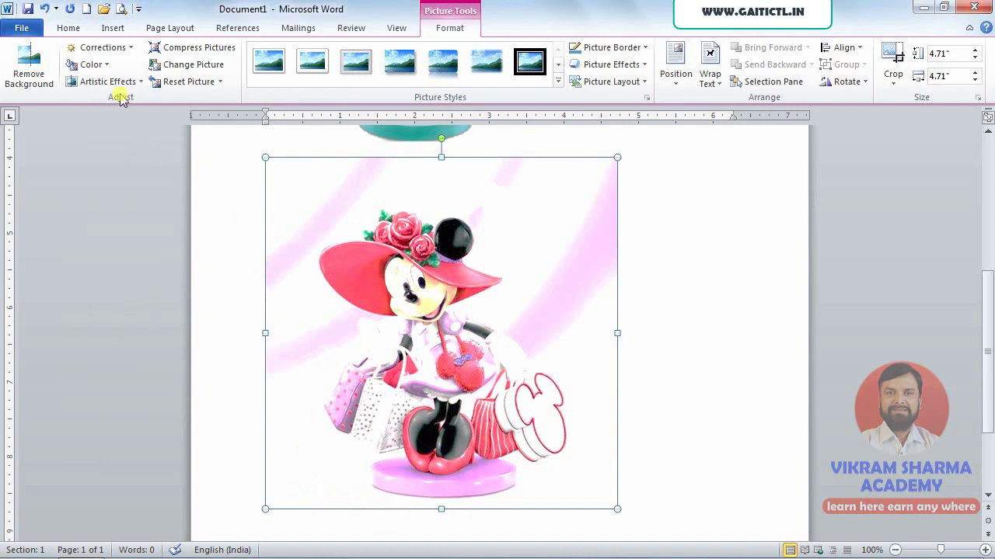
Apply a 50% soften, then reset the picture to its original colours
click(112, 49)
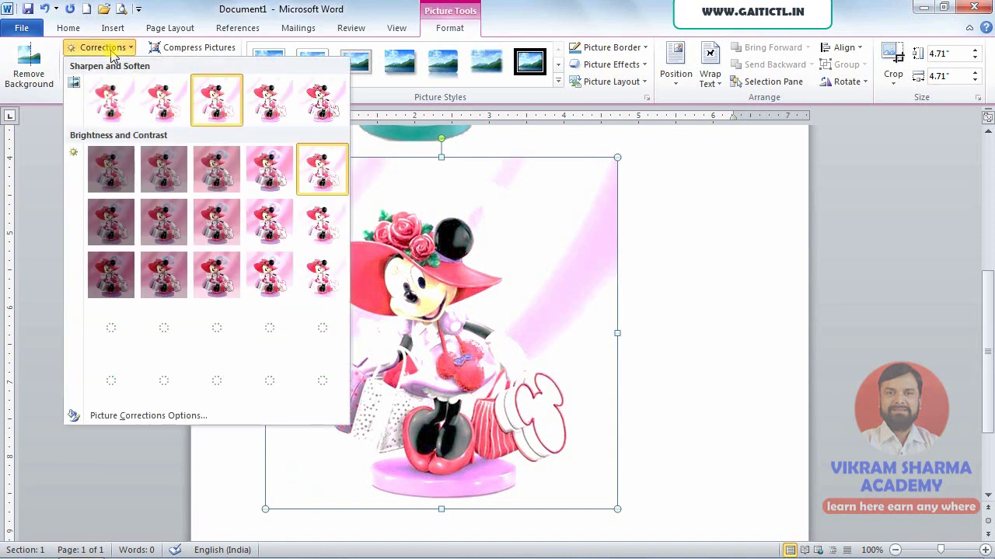
click(111, 99)
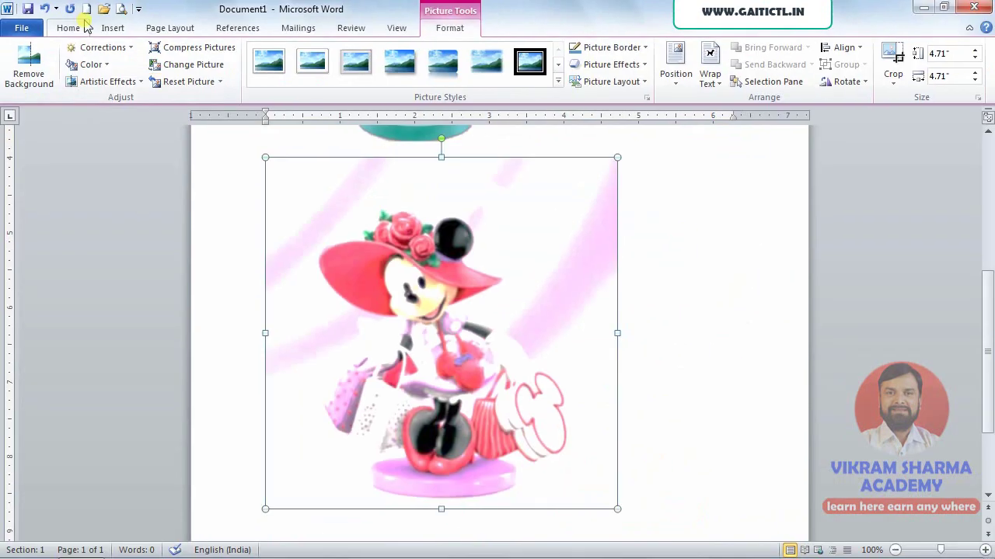
click(171, 86)
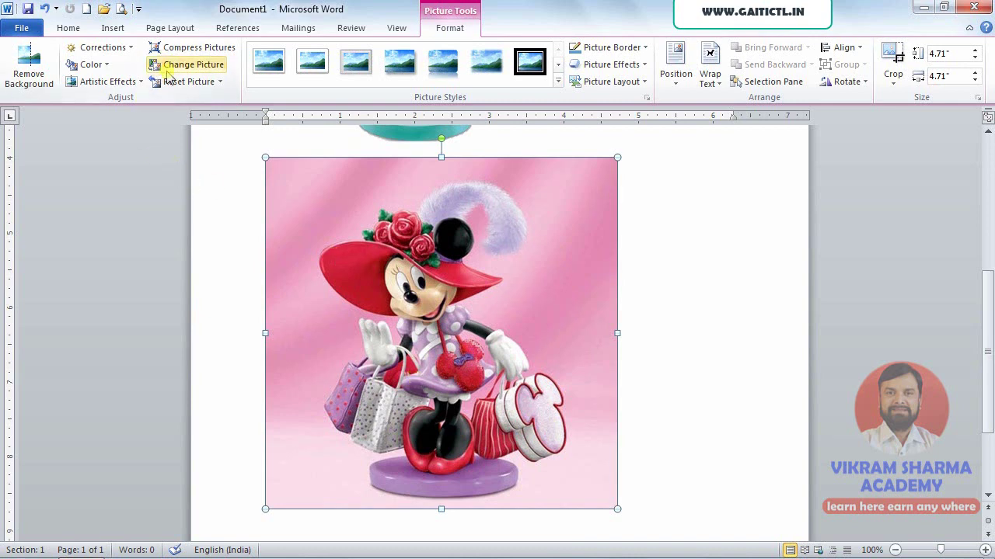
Reset the nurse Minnie picture, then scroll down and select the pink shopping Minnie picture
scroll(279, 342, up, 5)
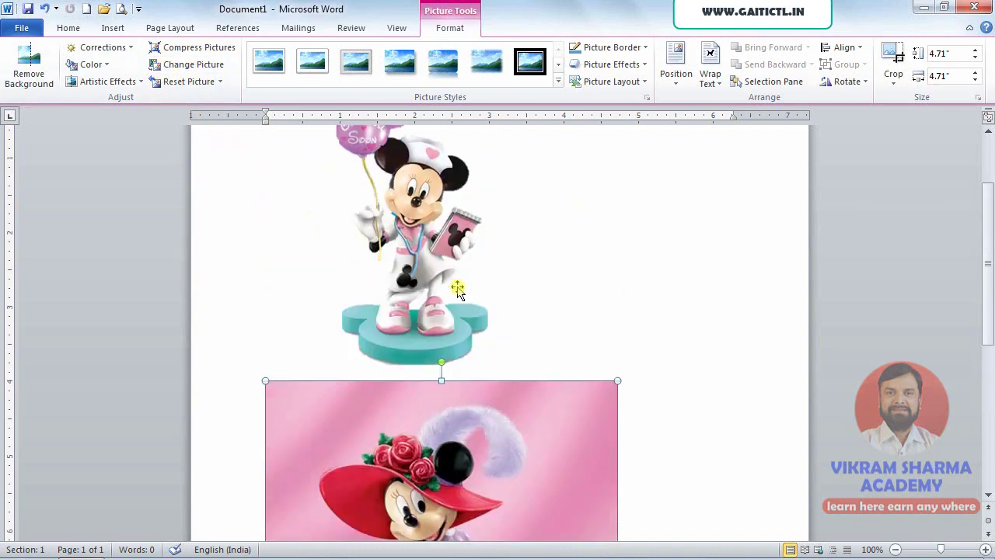
click(409, 223)
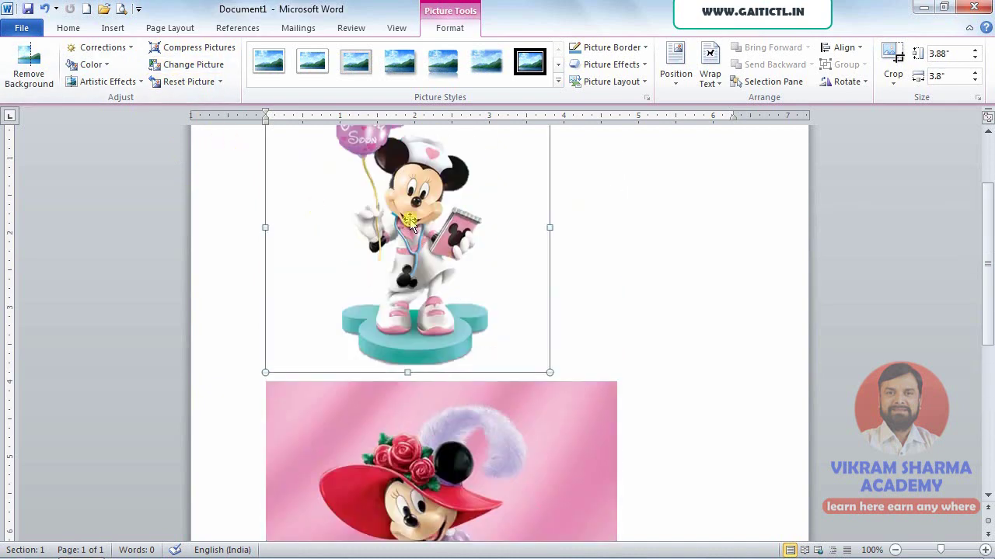
click(190, 83)
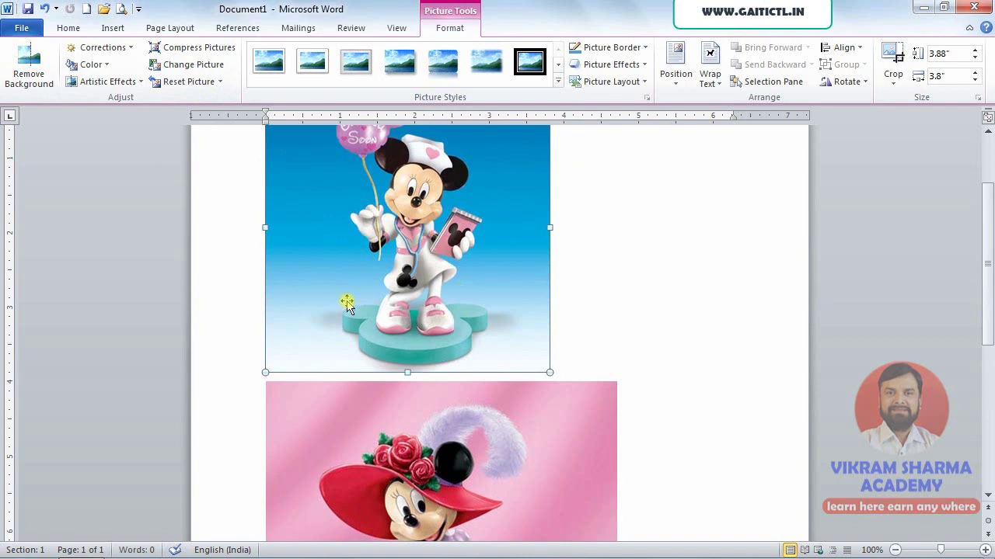
scroll(438, 322, down, 3)
scroll(439, 324, down, 2)
scroll(443, 331, down, 1)
click(448, 337)
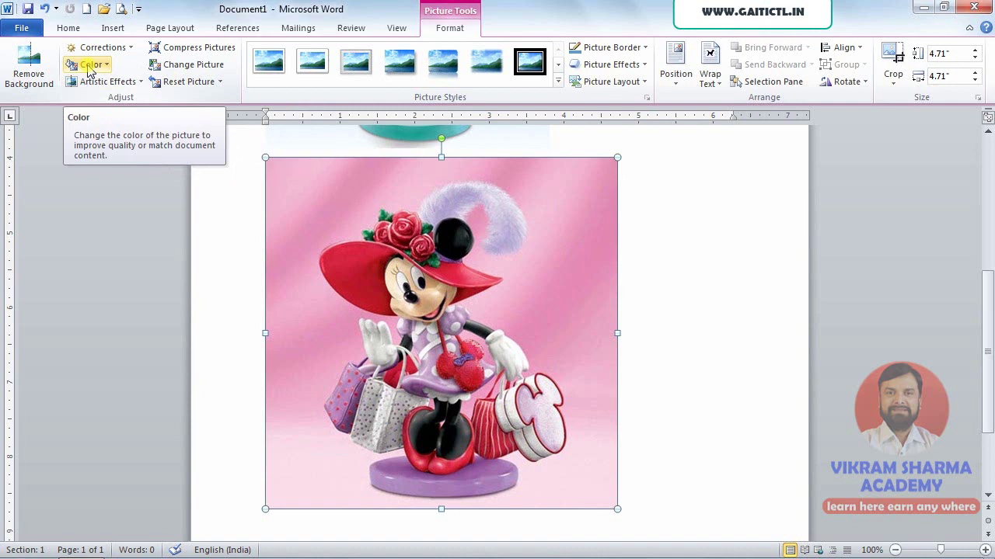
click(90, 65)
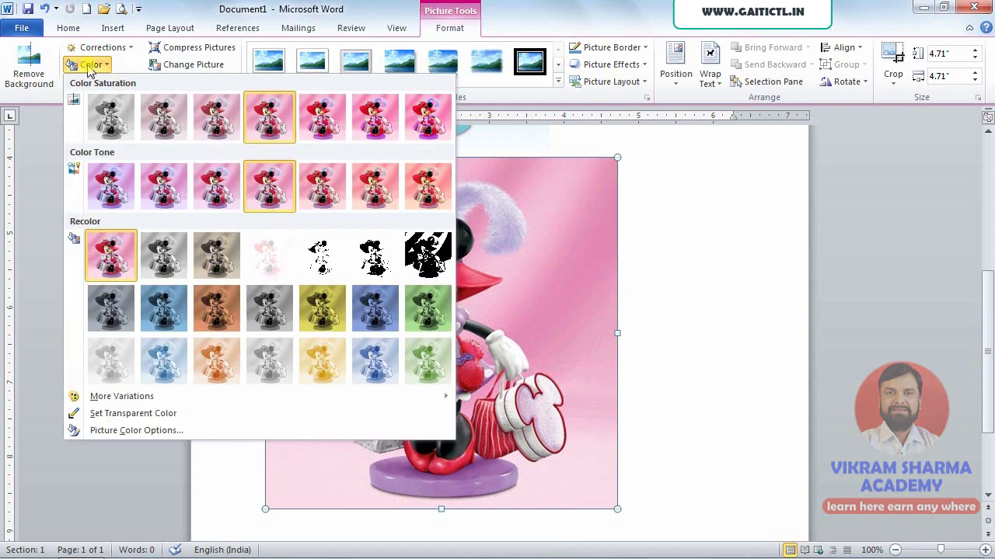
click(424, 352)
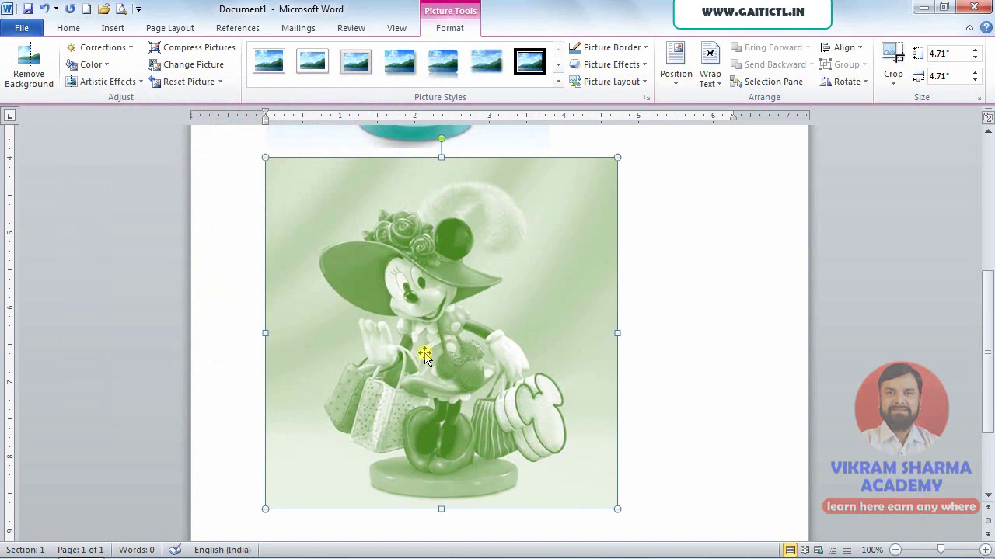
click(99, 68)
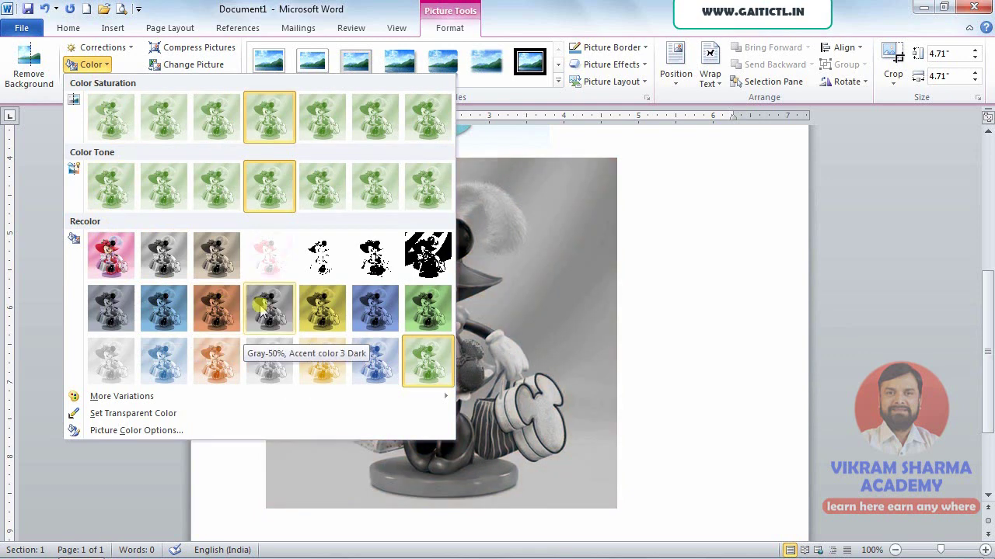
click(262, 309)
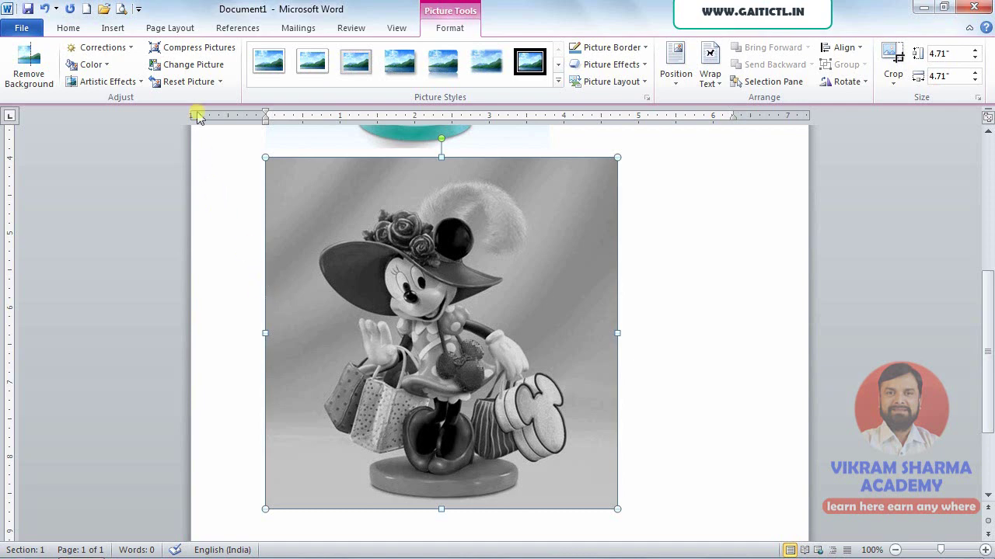
click(178, 91)
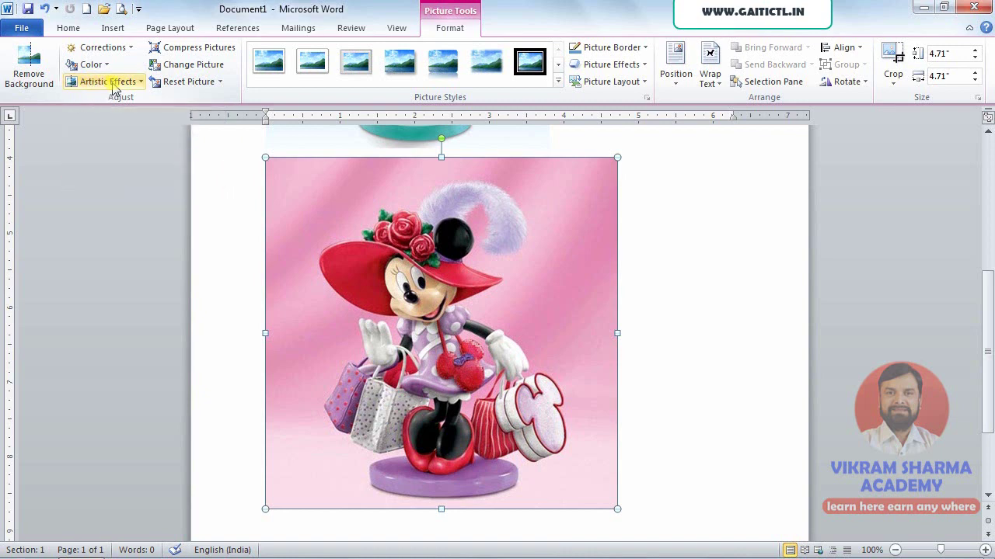
click(114, 84)
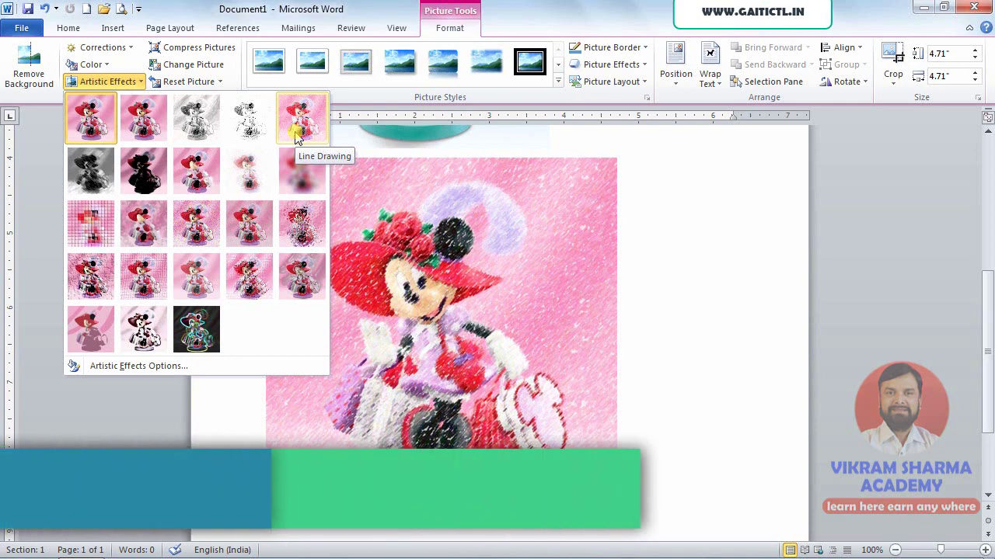
click(305, 226)
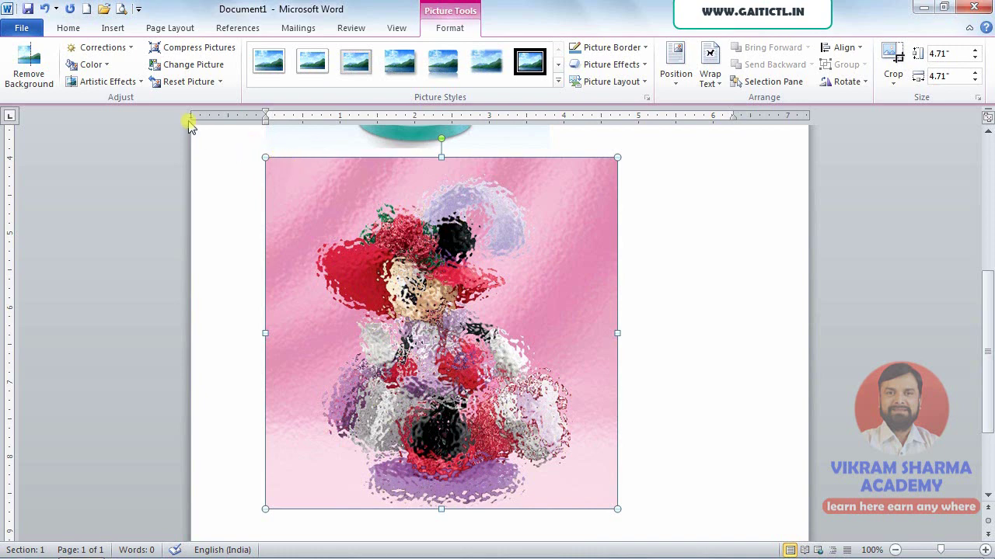
click(194, 88)
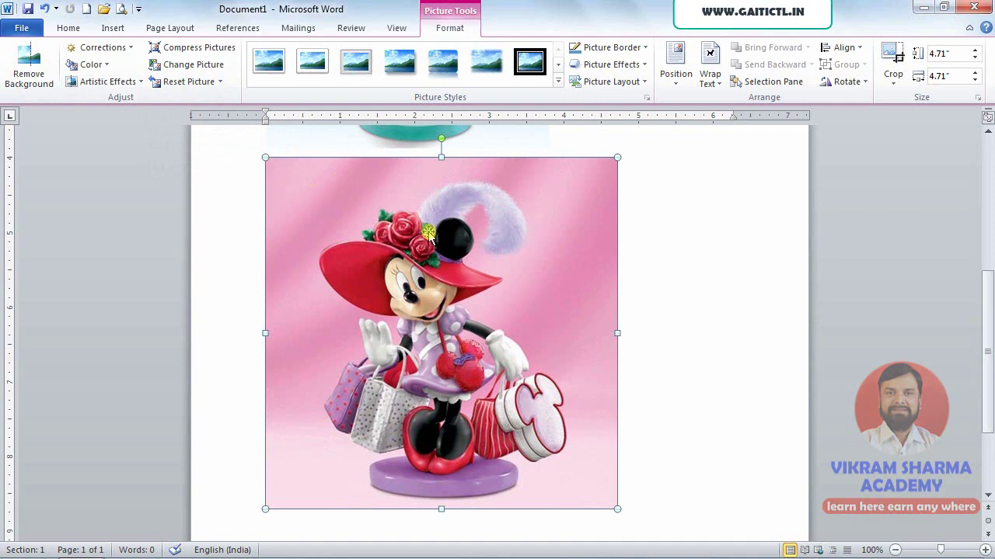
scroll(458, 239, down, 1)
scroll(463, 247, down, 2)
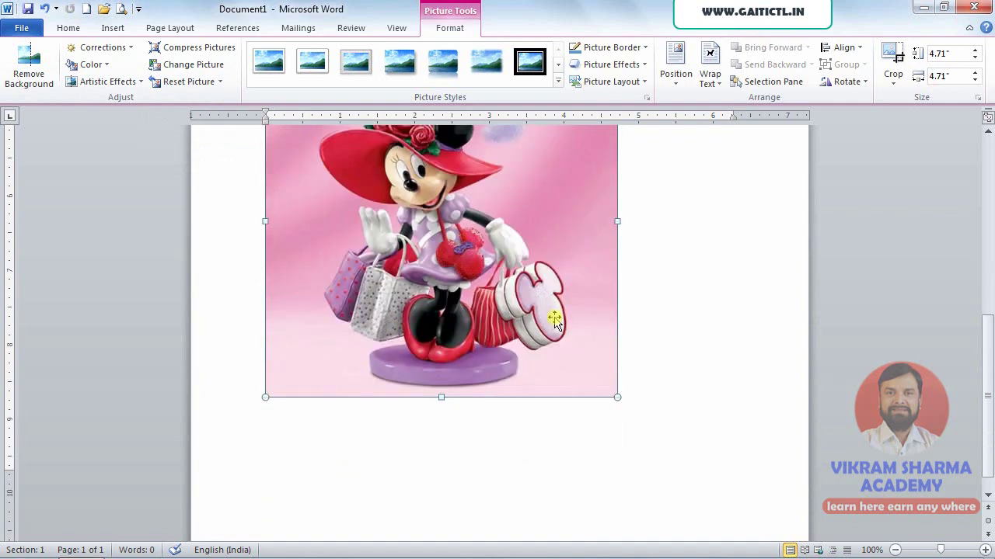
scroll(490, 320, up, 1)
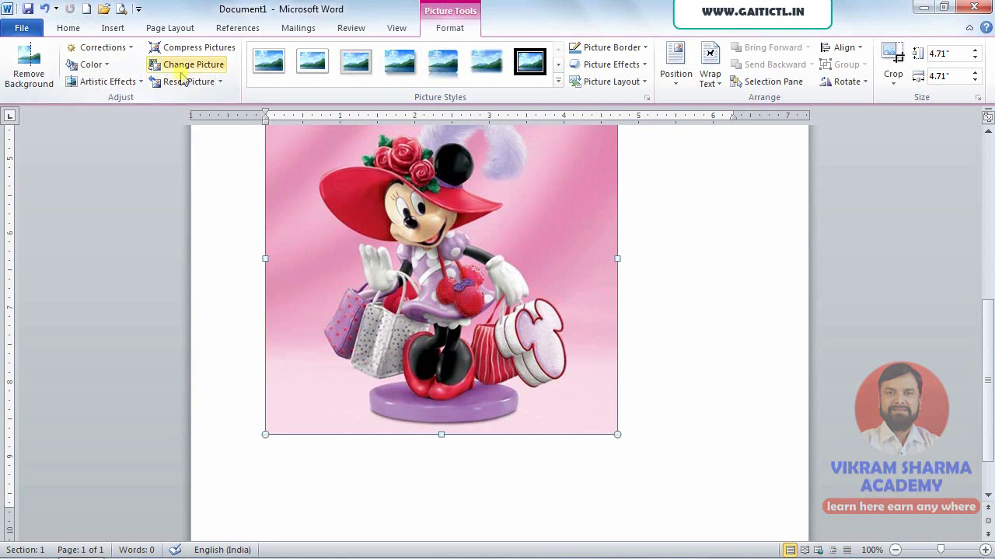
scroll(260, 333, up, 2)
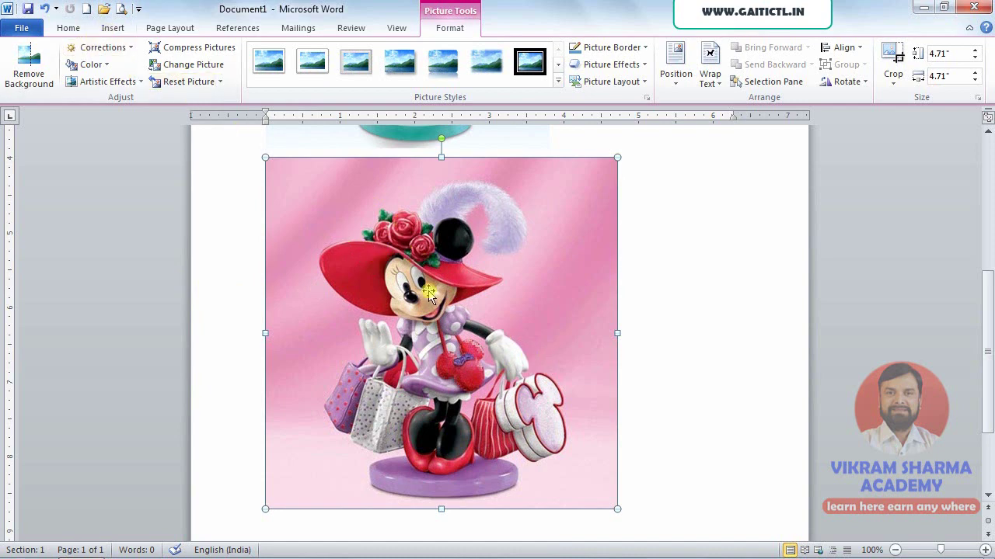
Use Change Picture to swap in 1716wapaper_012 from Wallpapers > childWpaper > IMAGES
click(178, 68)
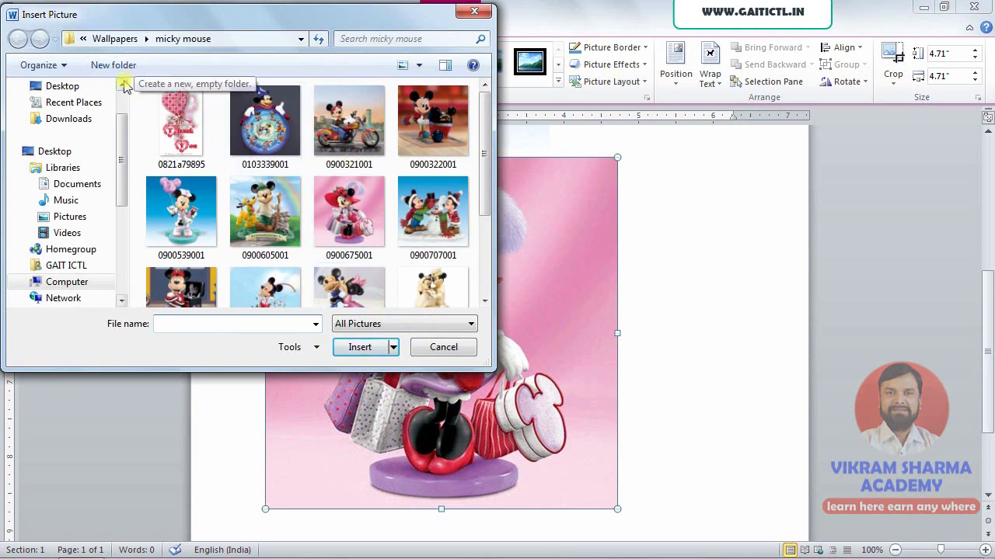
click(115, 39)
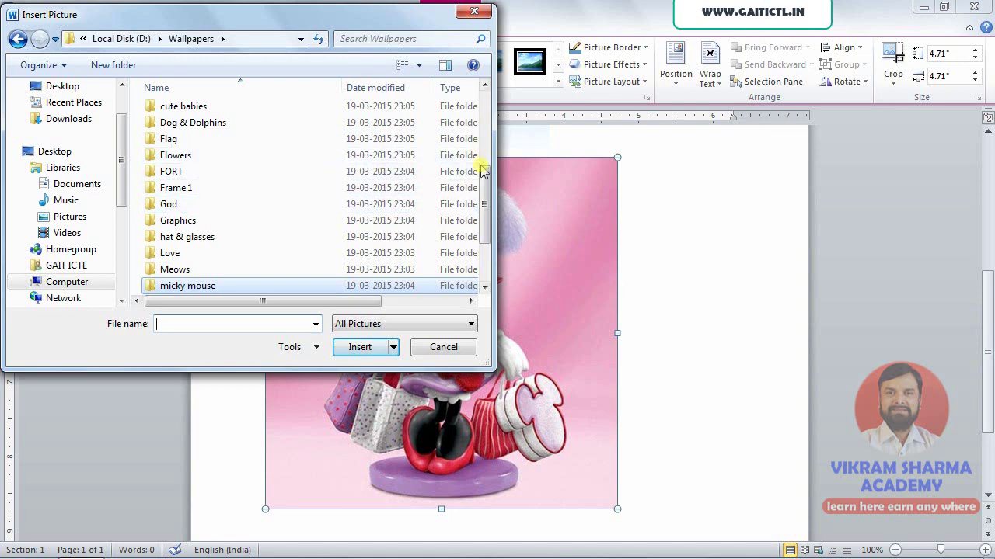
drag(487, 173, 496, 117)
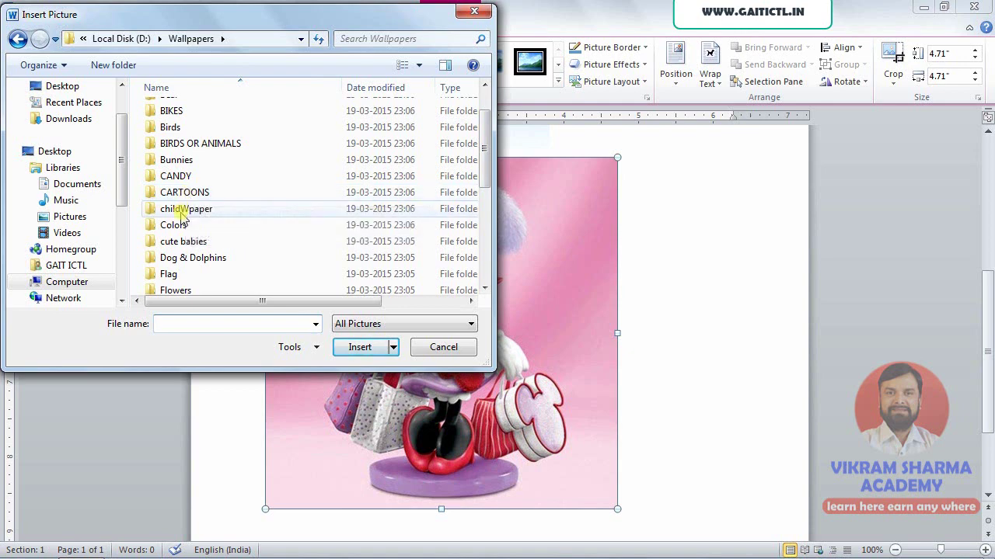
double_click(182, 210)
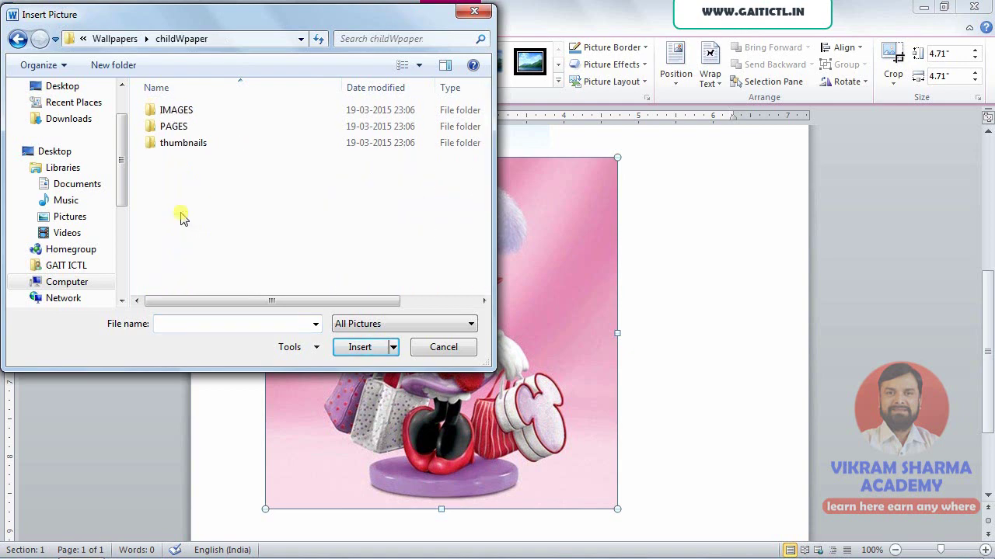
double_click(172, 111)
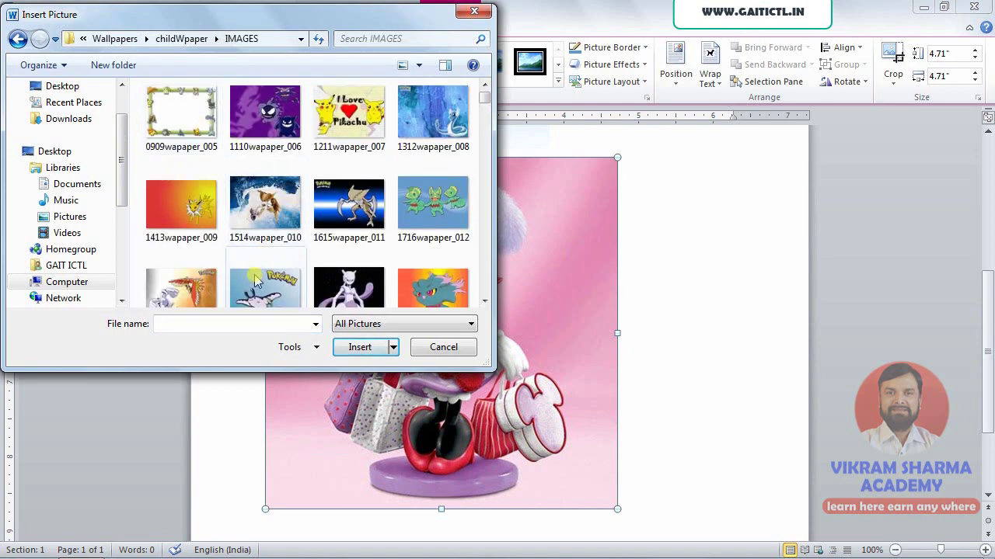
click(444, 199)
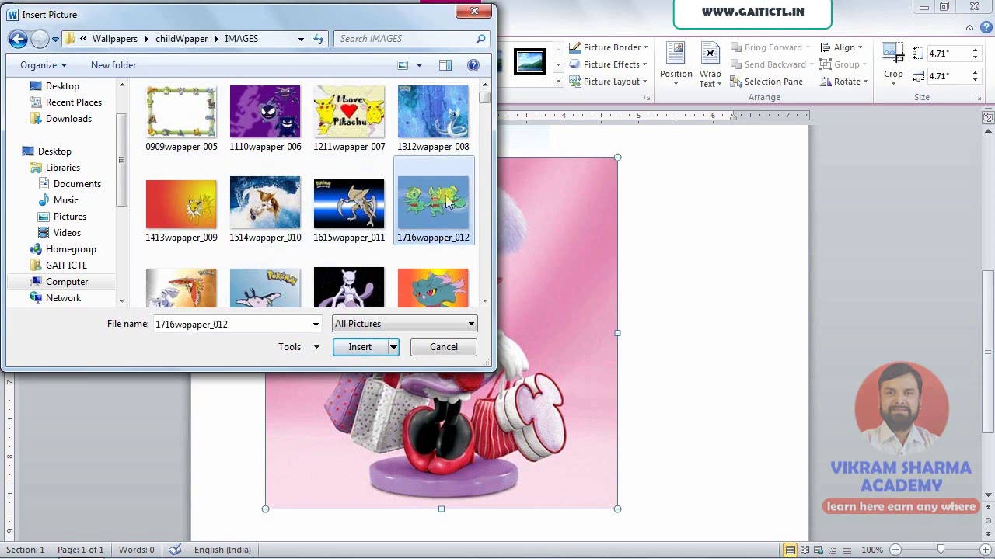
click(386, 350)
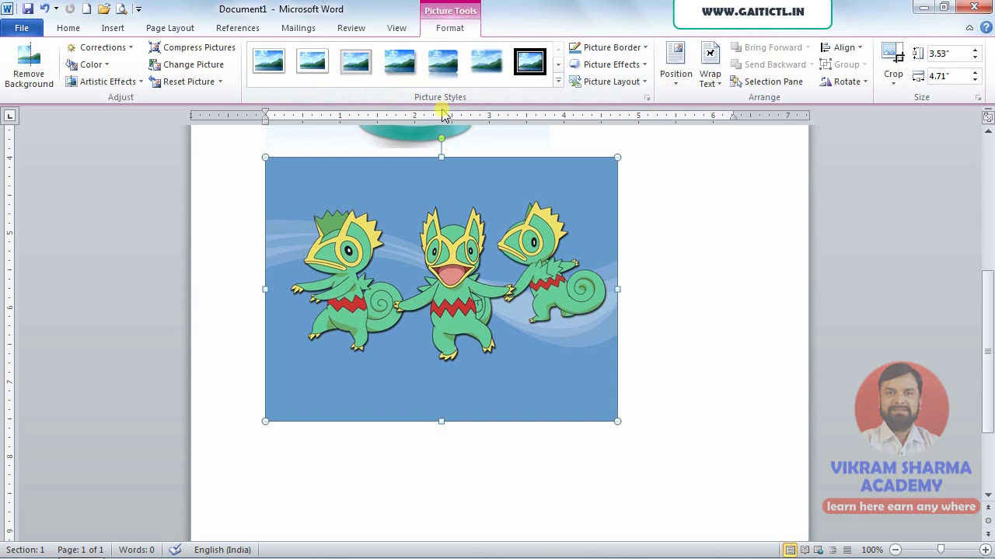
Try the reflected black frame and Metal Oval styles, settling on a soft-edged rounded rectangle
click(558, 83)
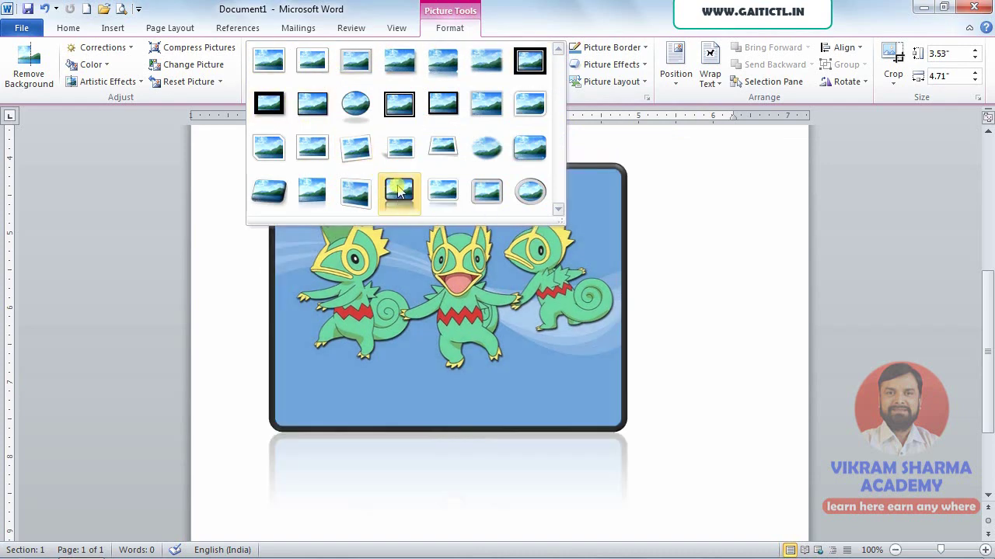
click(399, 192)
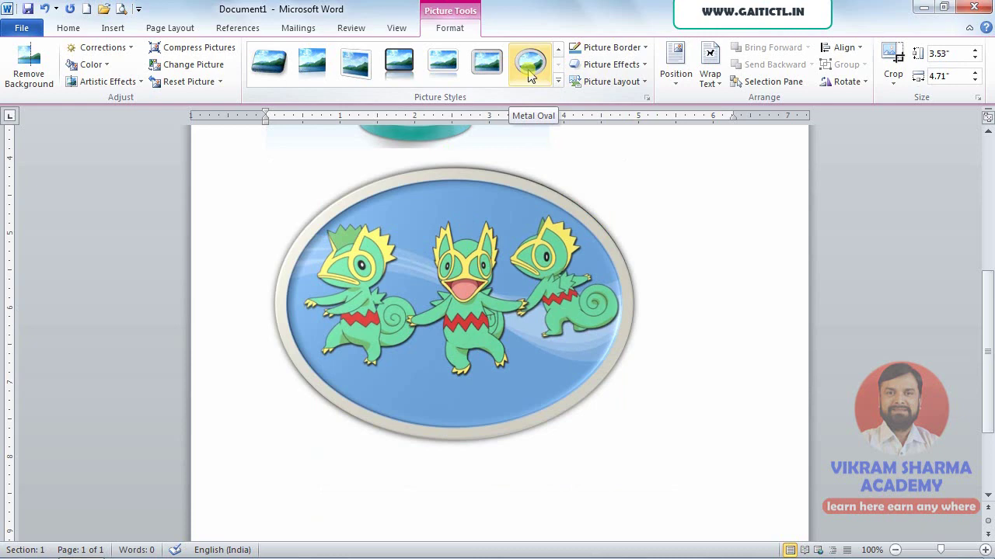
click(528, 69)
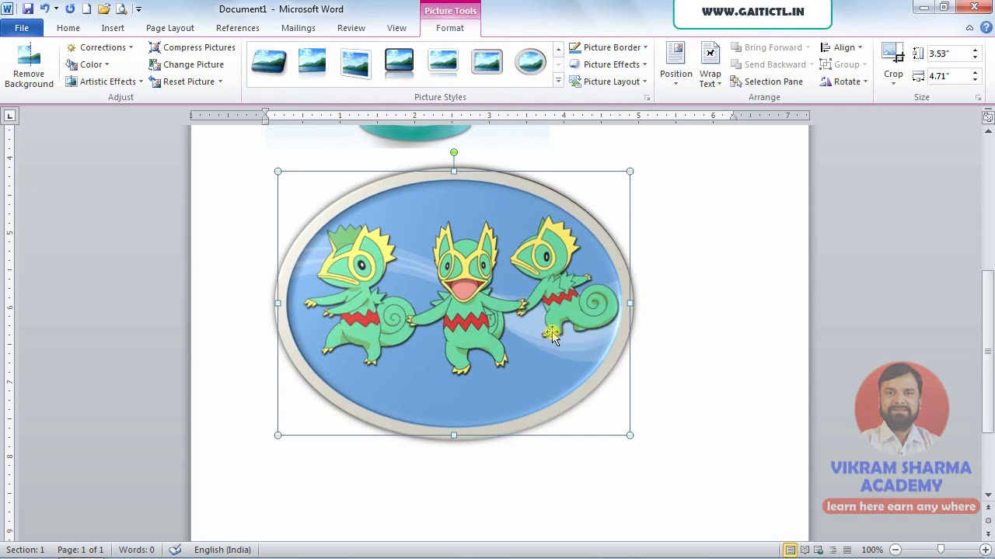
click(558, 81)
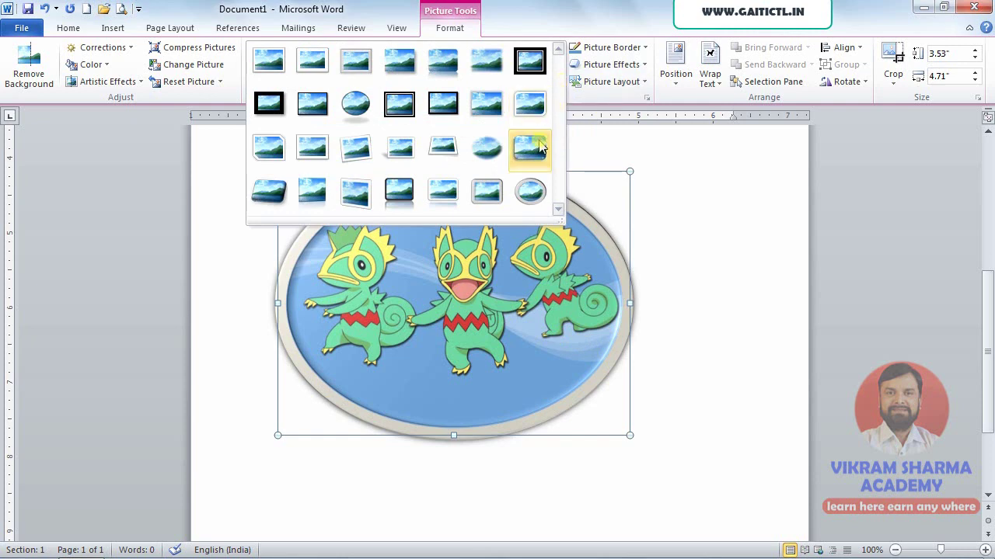
click(538, 150)
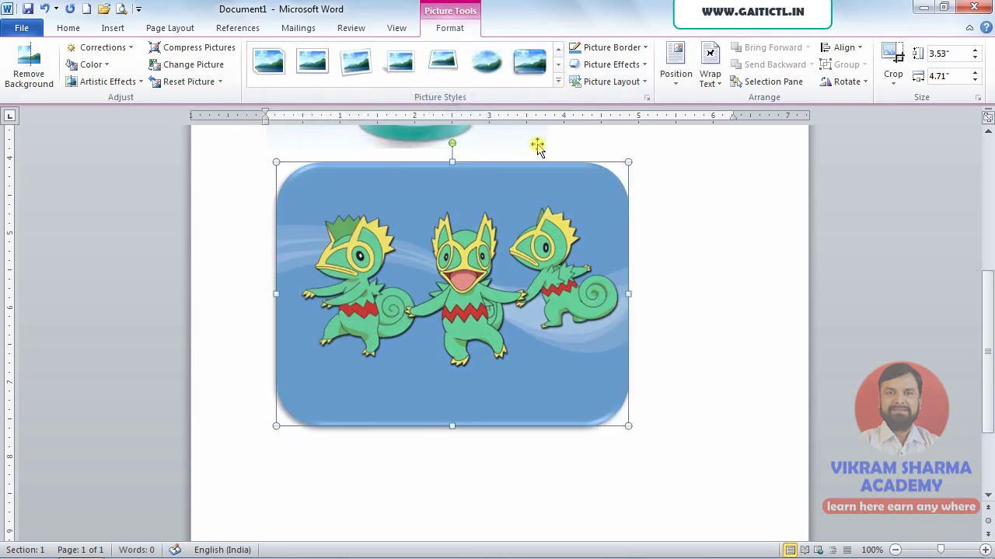
click(559, 80)
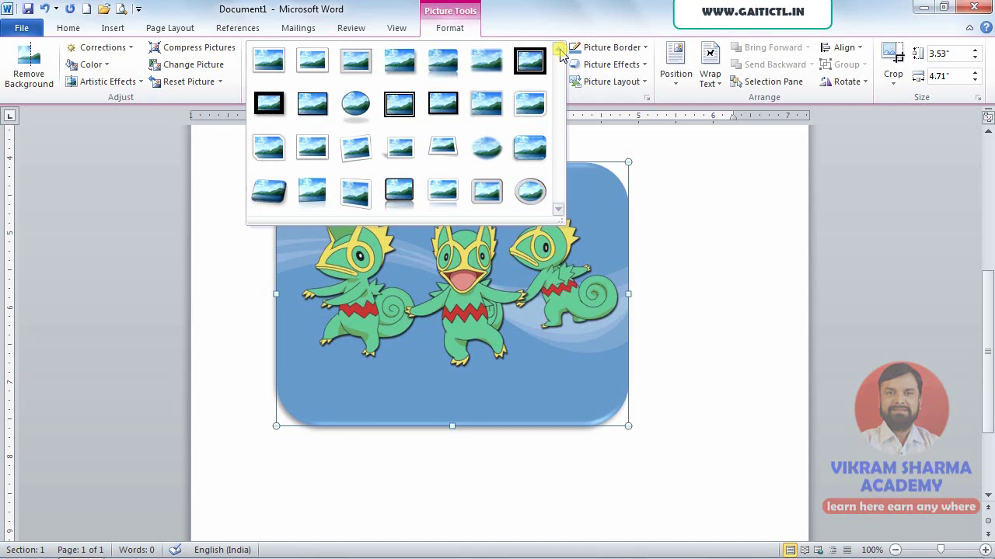
Give the Minnie picture an orange outline, then thicken the red border to 4½ pt
scroll(721, 249, up, 4)
scroll(724, 262, up, 4)
click(424, 228)
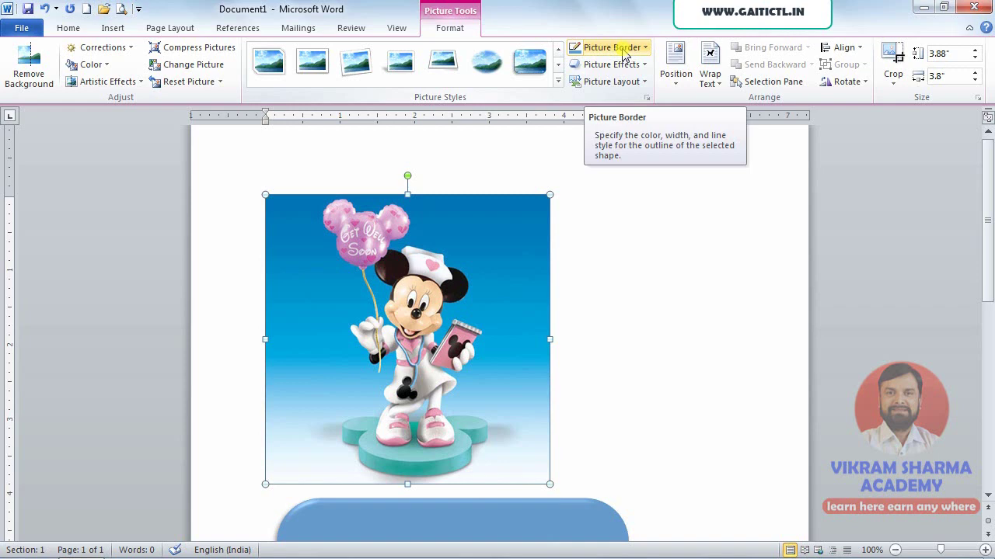
click(628, 48)
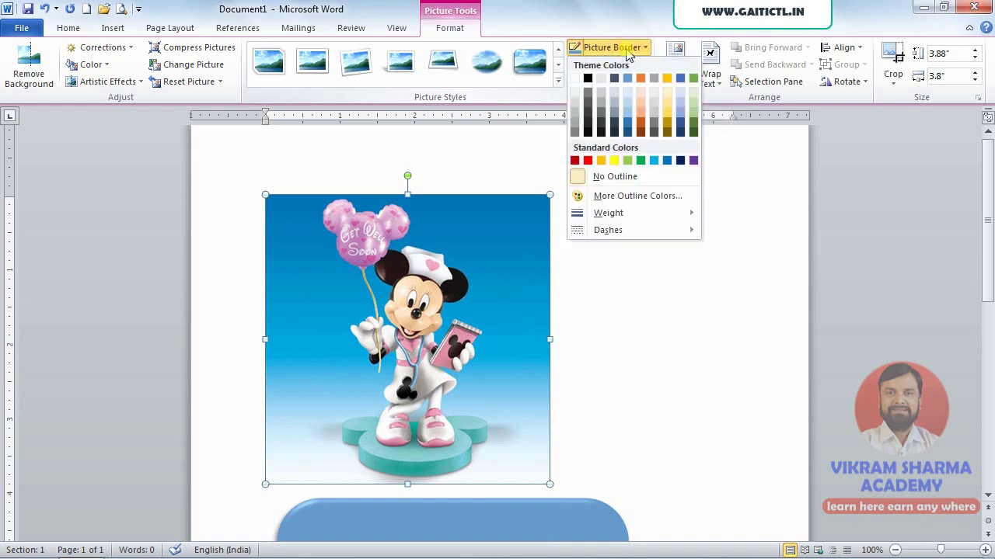
click(588, 161)
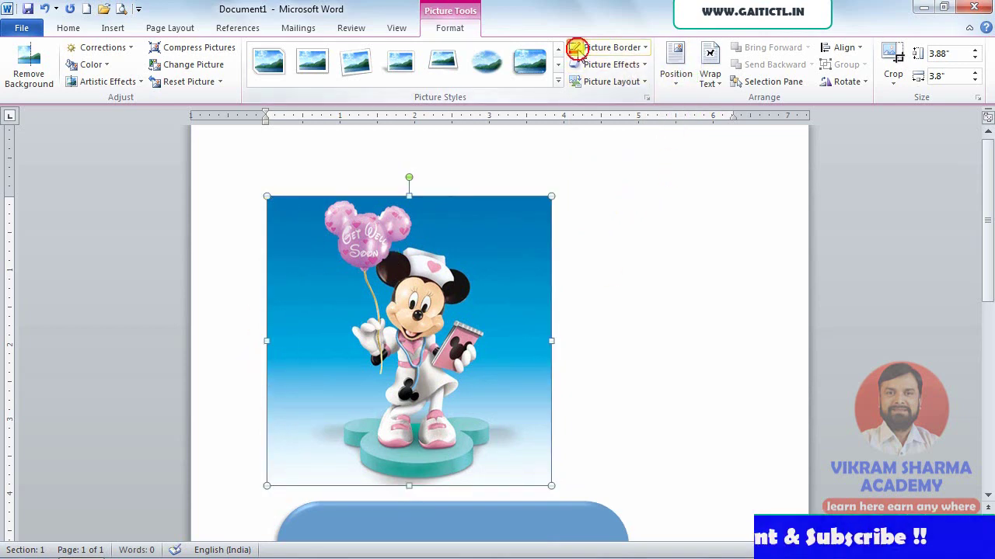
click(596, 48)
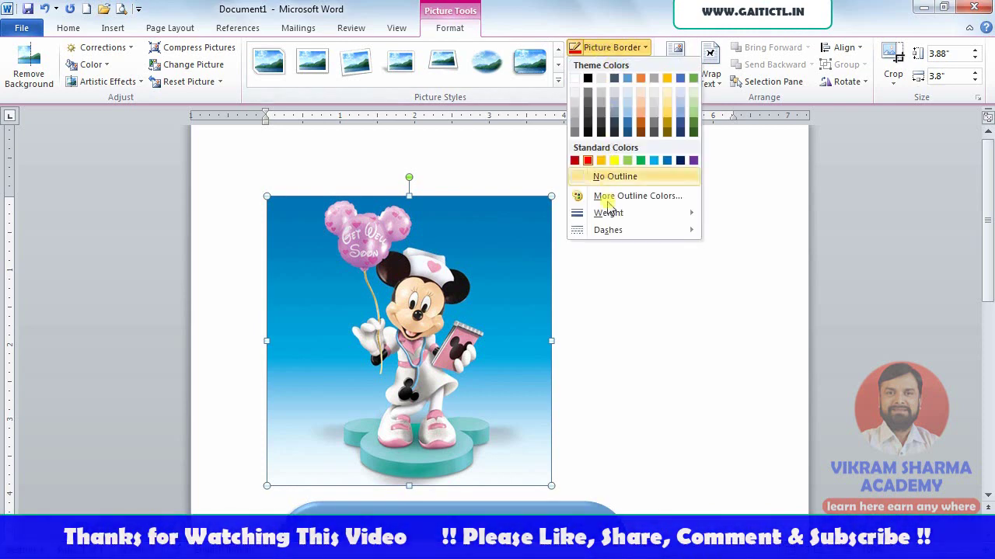
mouse_move(609, 213)
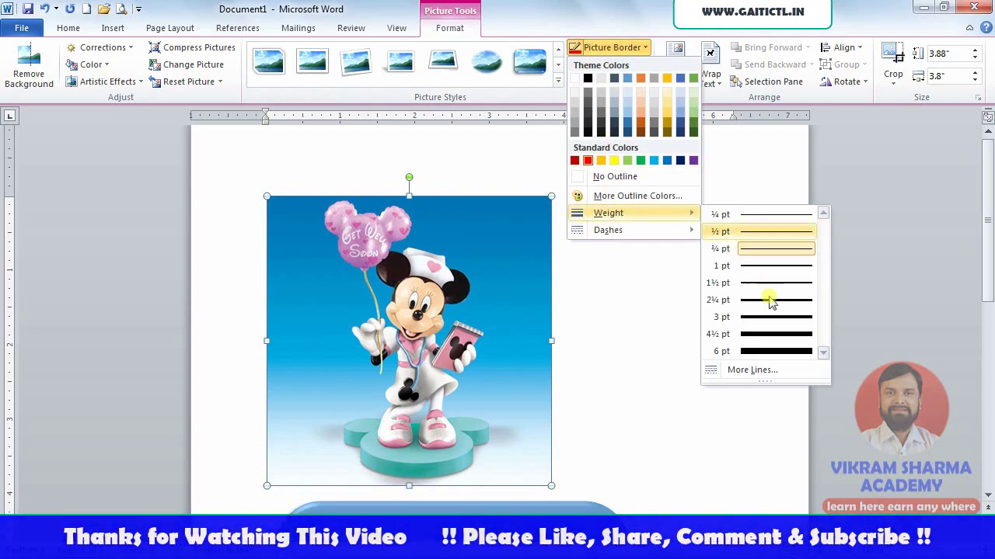
click(760, 335)
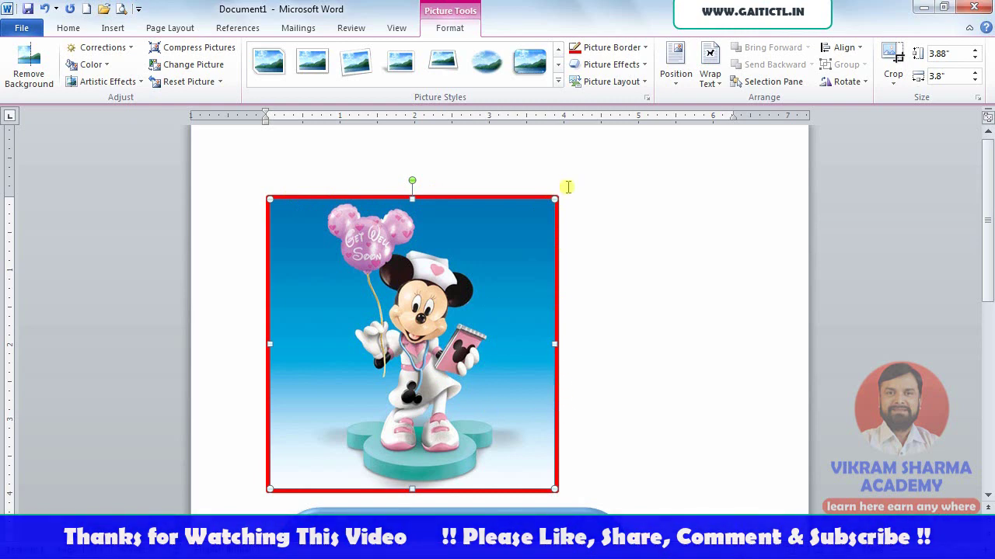
Try a dark blue dashed border on the picture, then remove the outline entirely
click(607, 47)
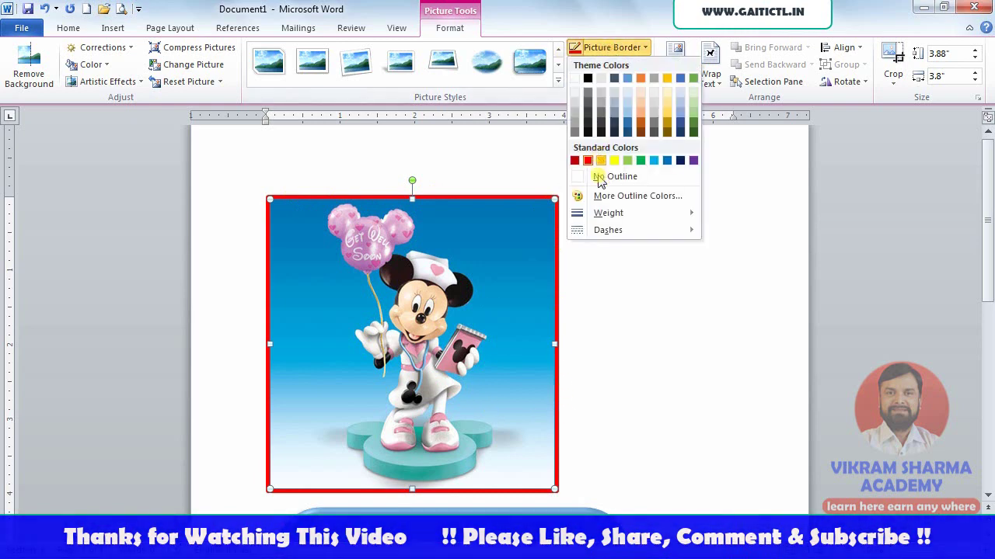
mouse_move(608, 213)
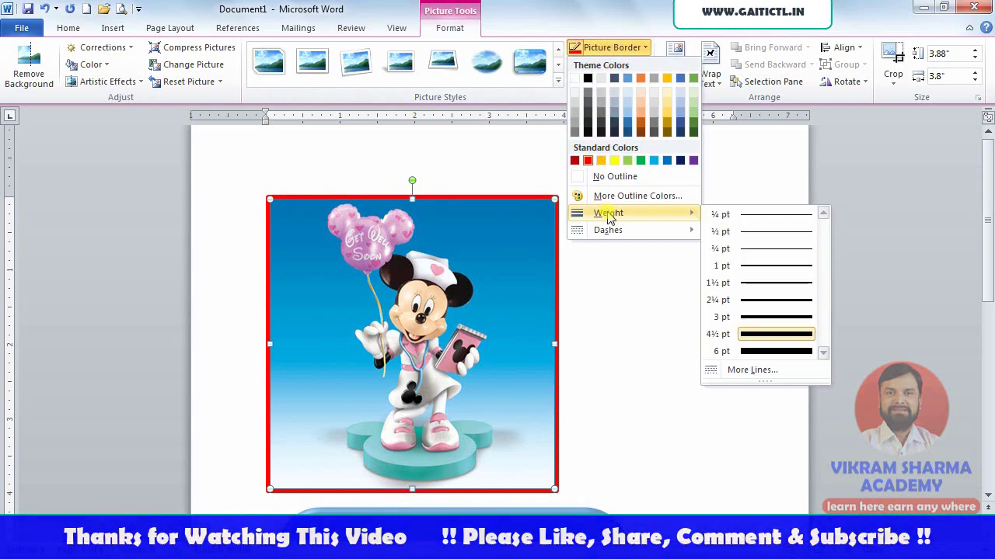
click(681, 161)
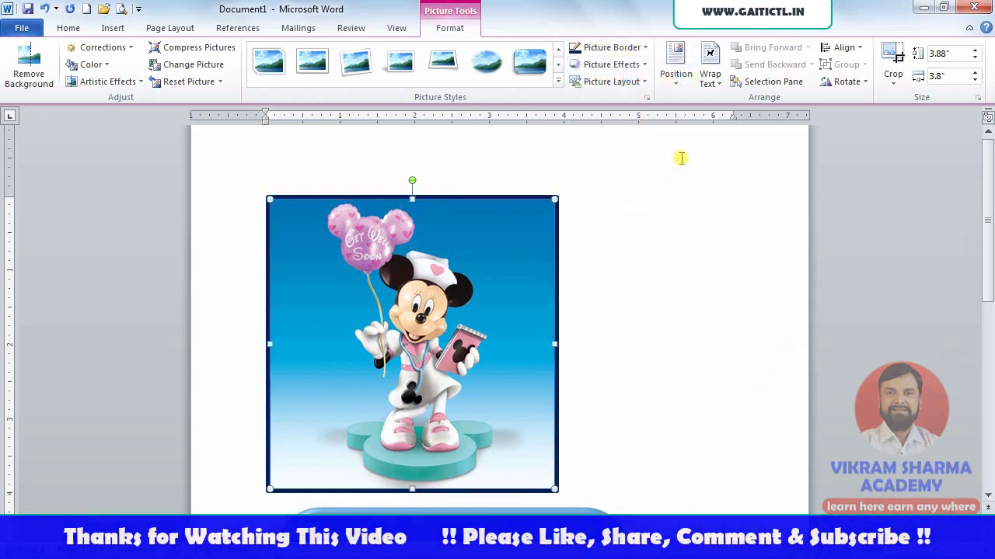
click(611, 47)
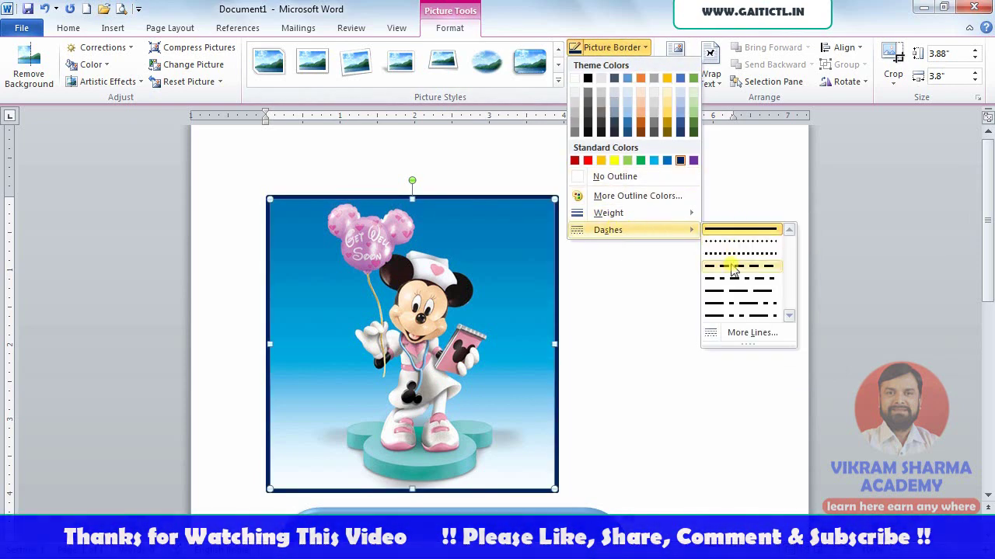
mouse_move(607, 230)
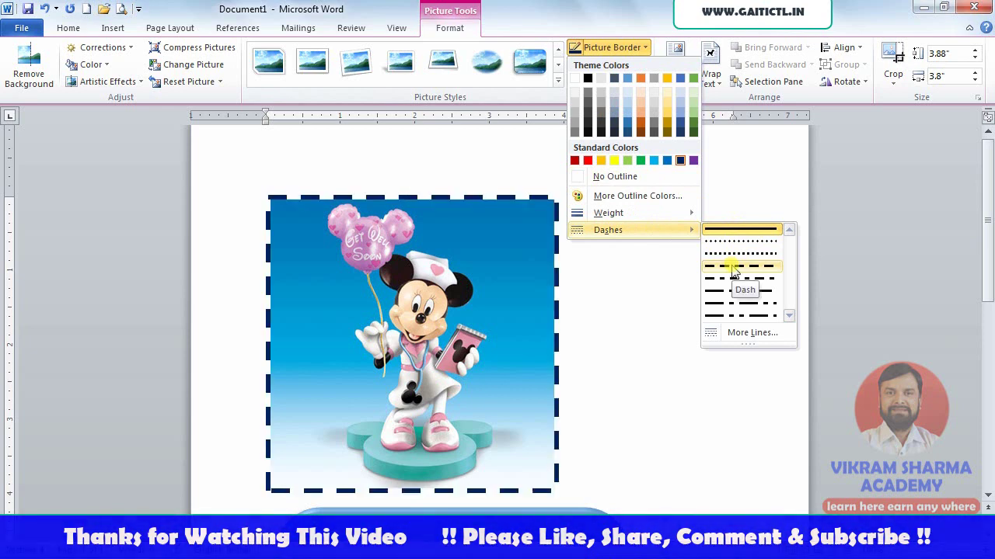
click(732, 267)
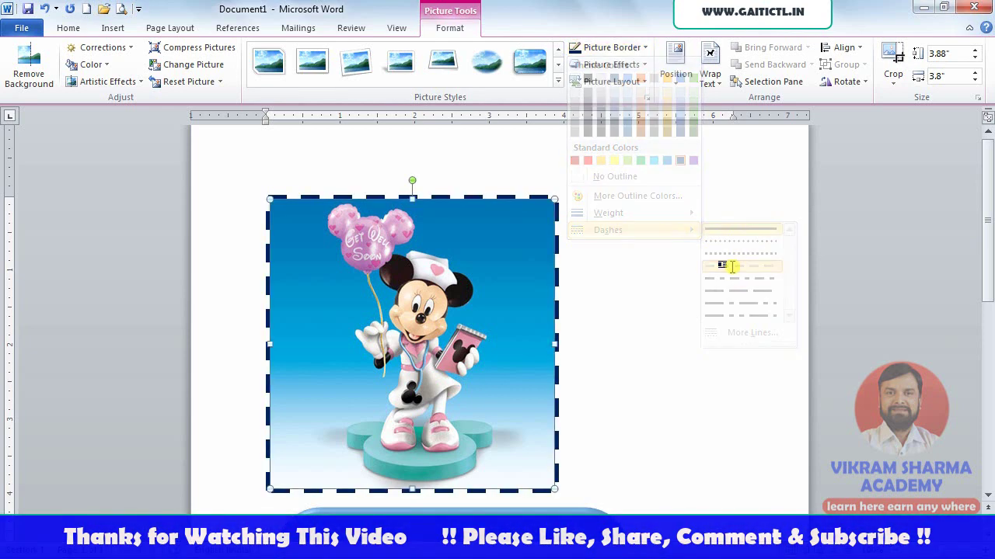
click(619, 48)
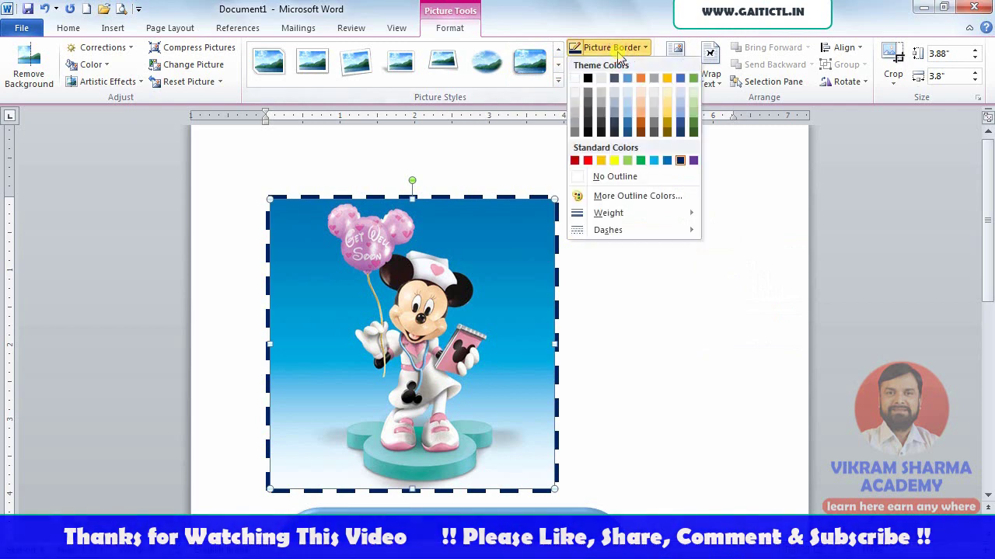
click(624, 174)
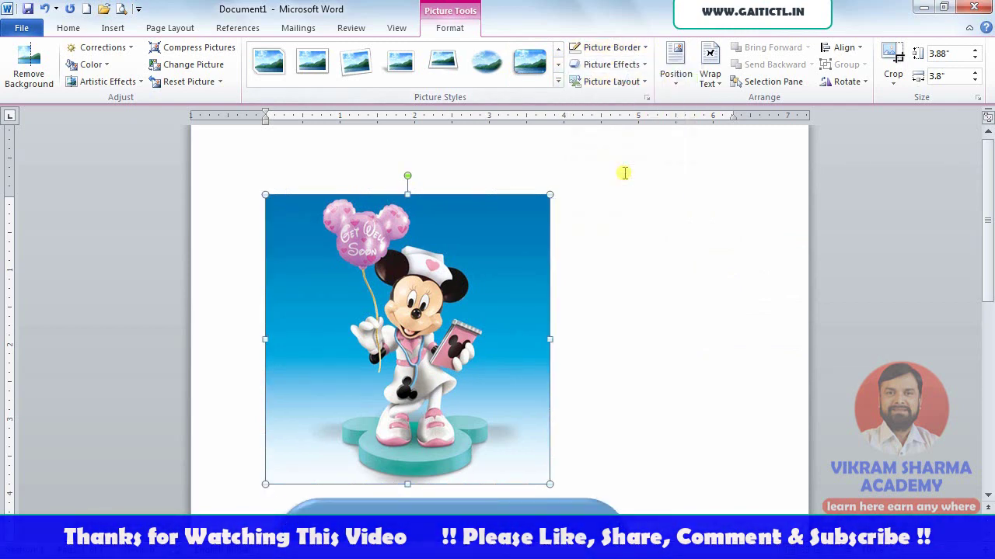
Add an outer shadow to the Minnie picture, then apply the bevelled Preset 2 effect
click(609, 65)
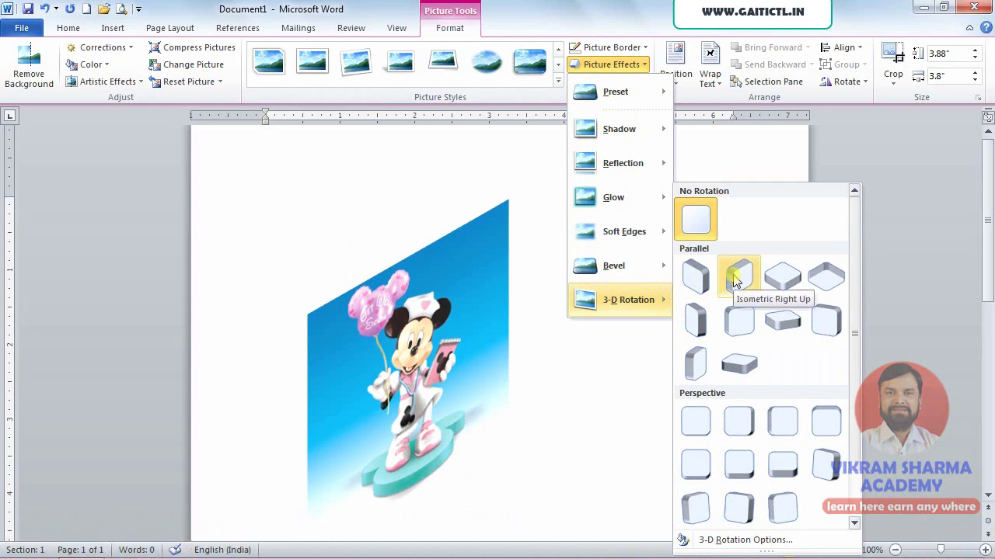
mouse_move(620, 129)
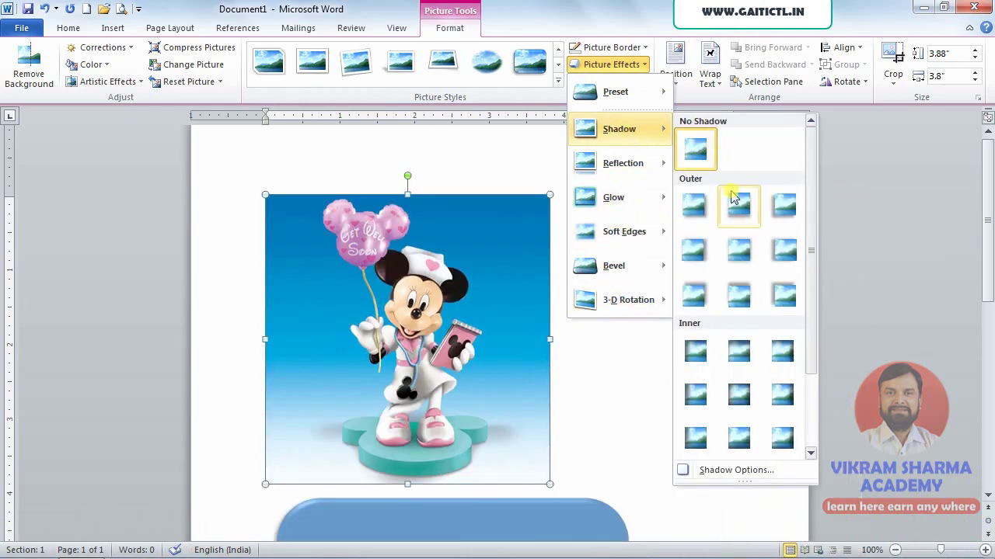
click(738, 206)
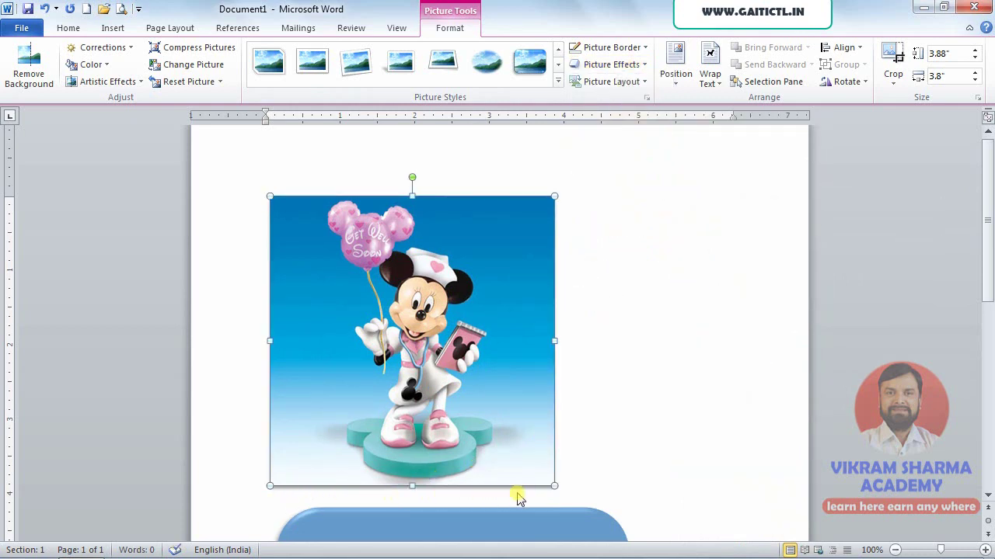
click(620, 68)
mouse_move(618, 92)
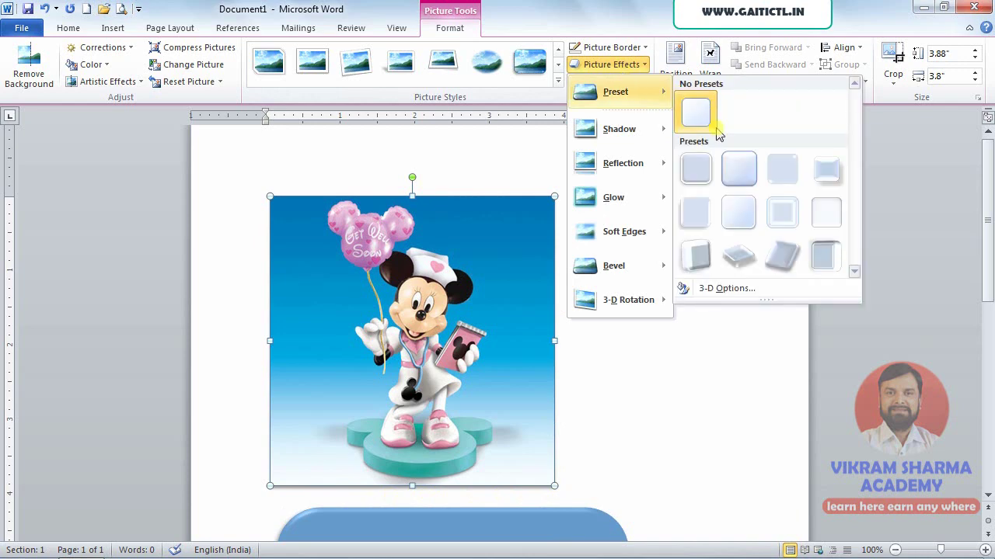
click(738, 171)
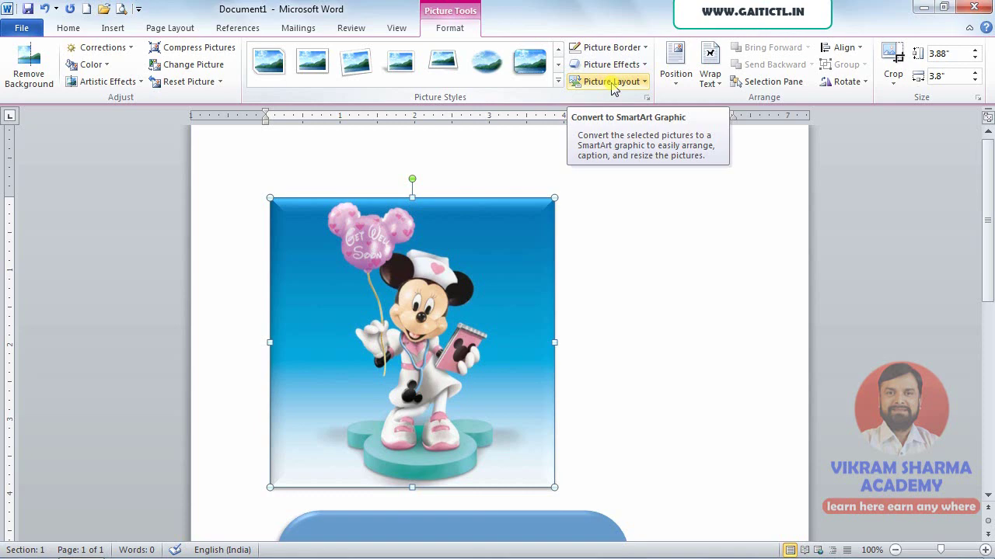
click(613, 82)
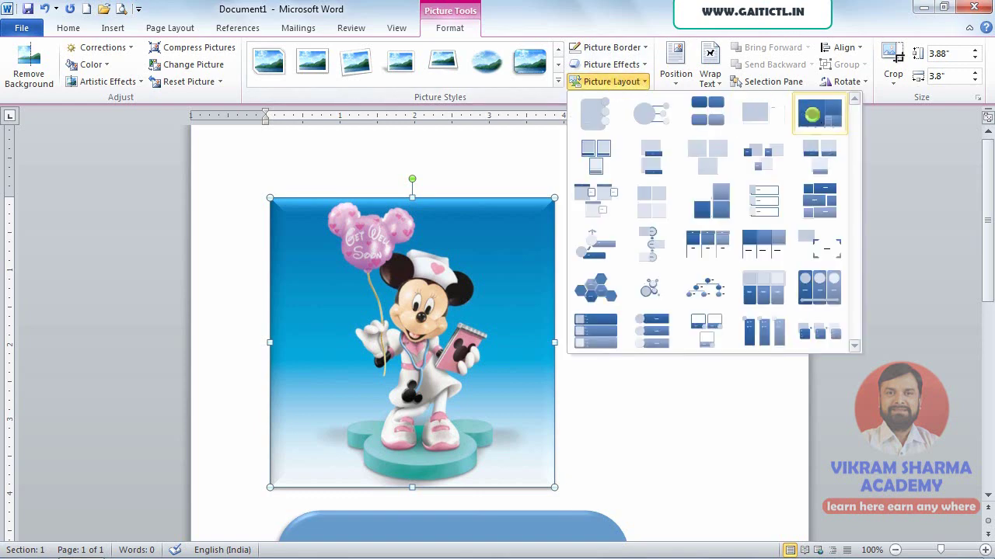
click(813, 118)
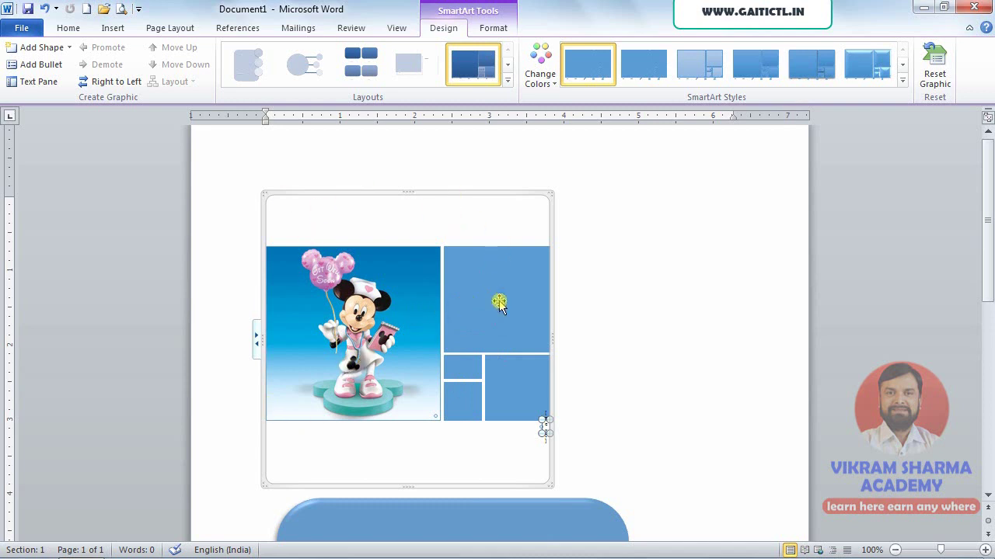
click(45, 11)
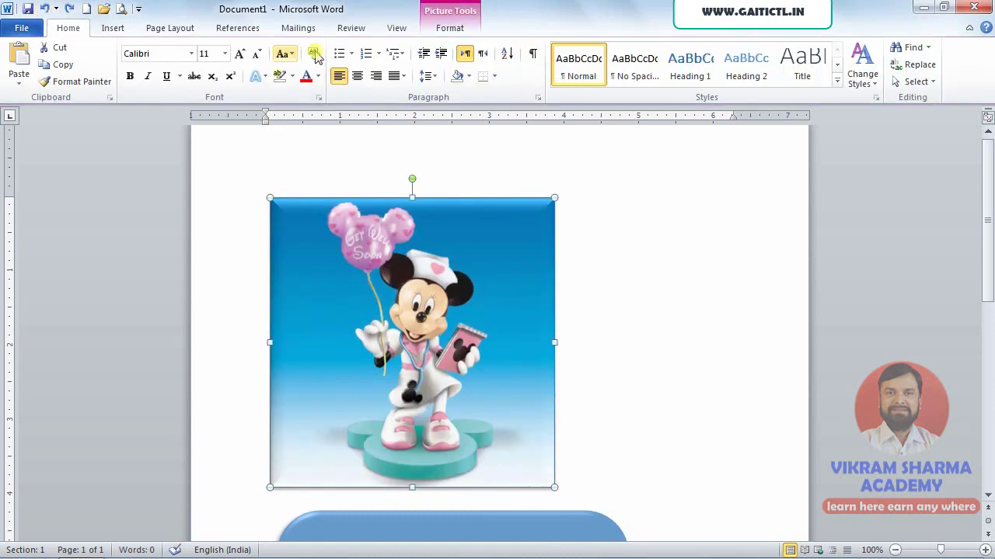
click(449, 28)
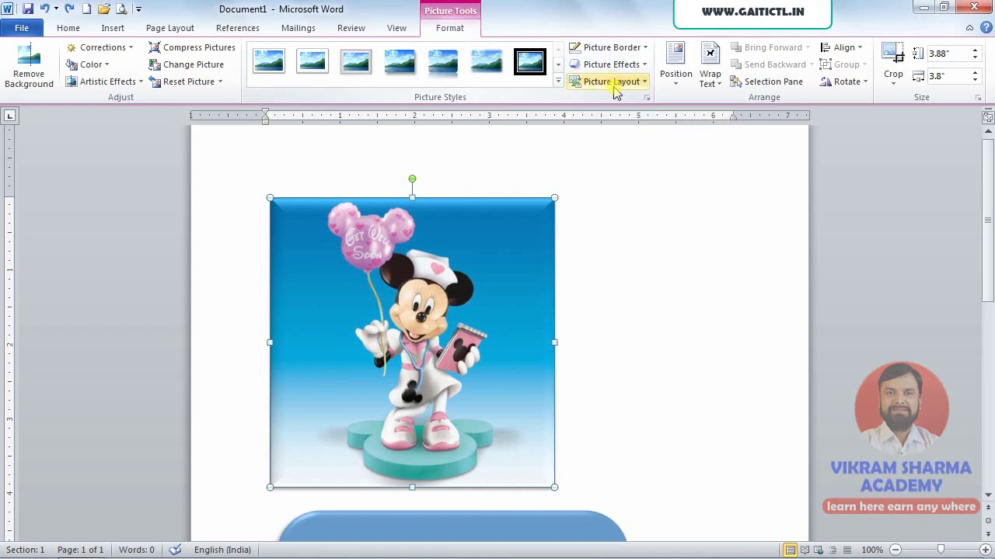
Delete the Minnie picture from the page
scroll(634, 265, down, 2)
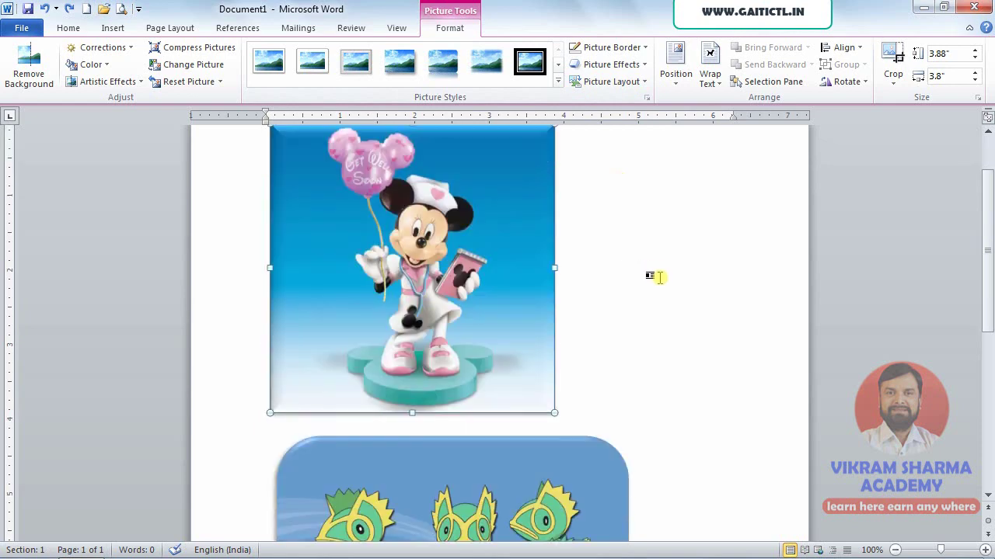
scroll(655, 275, up, 2)
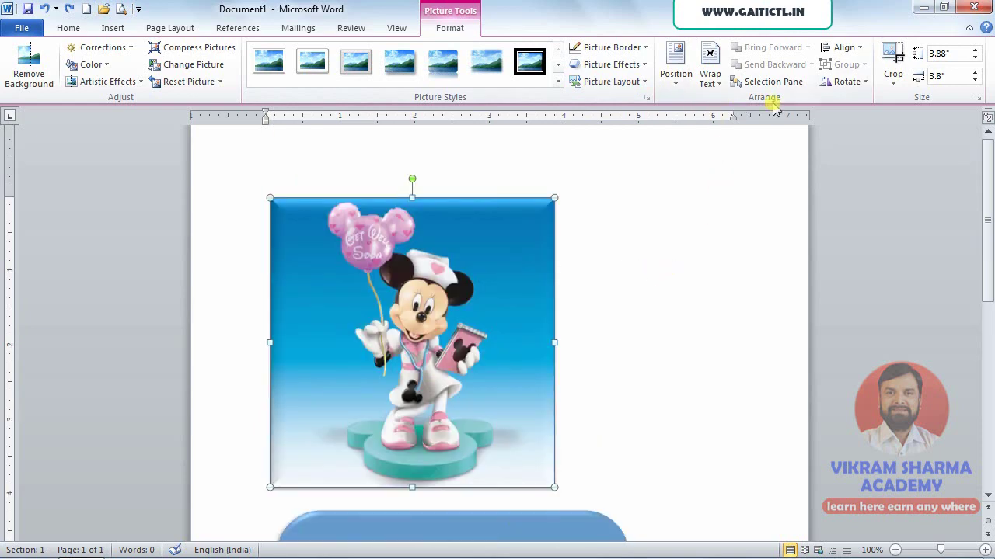
scroll(707, 234, down, 2)
scroll(702, 303, down, 2)
click(575, 406)
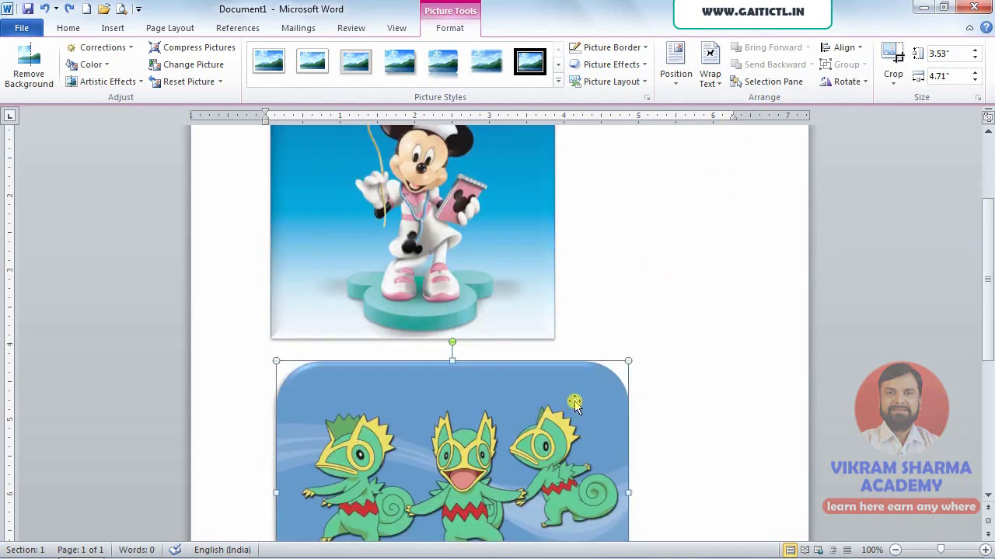
click(507, 272)
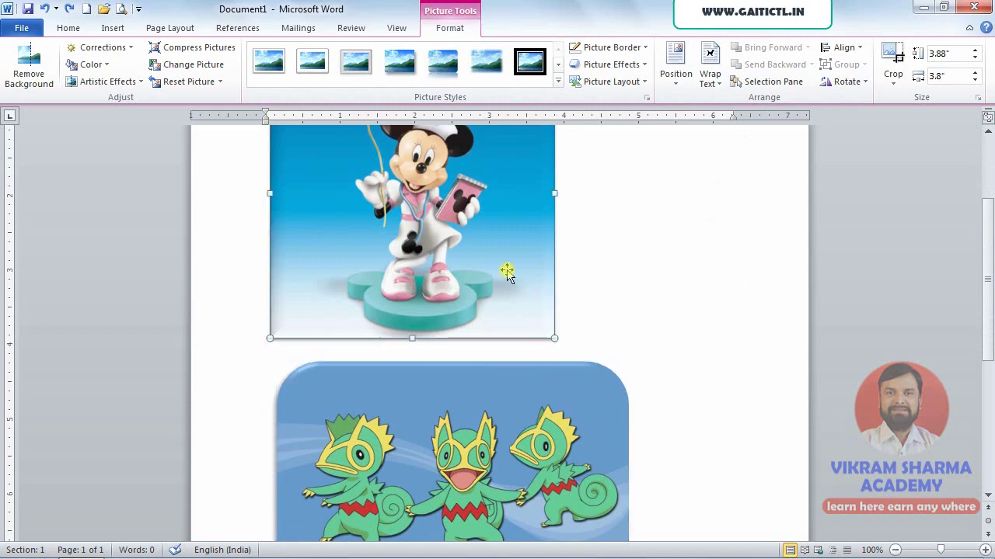
key(Delete)
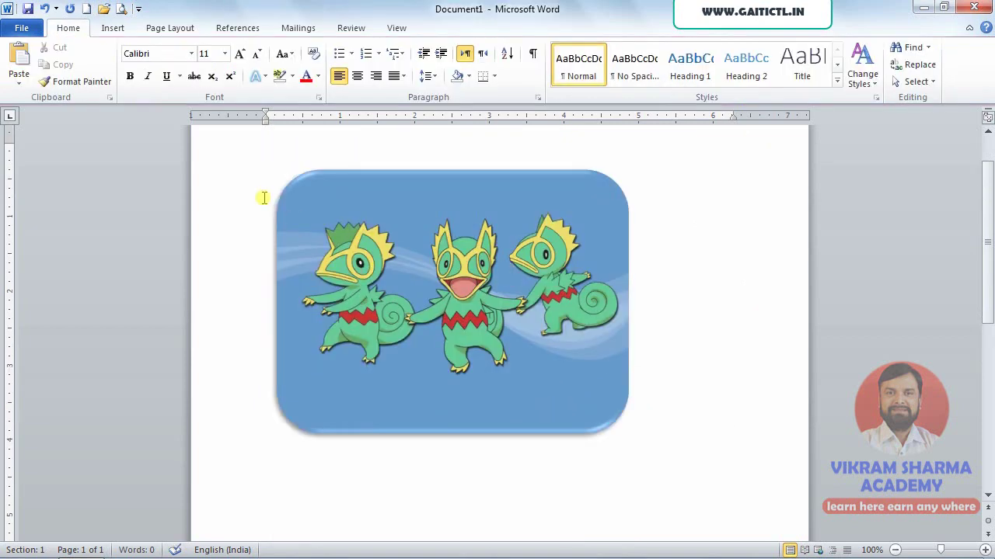
Shrink the chameleon picture to 2.49" by 3.32", then further to 1.93" by 2.57"
click(421, 289)
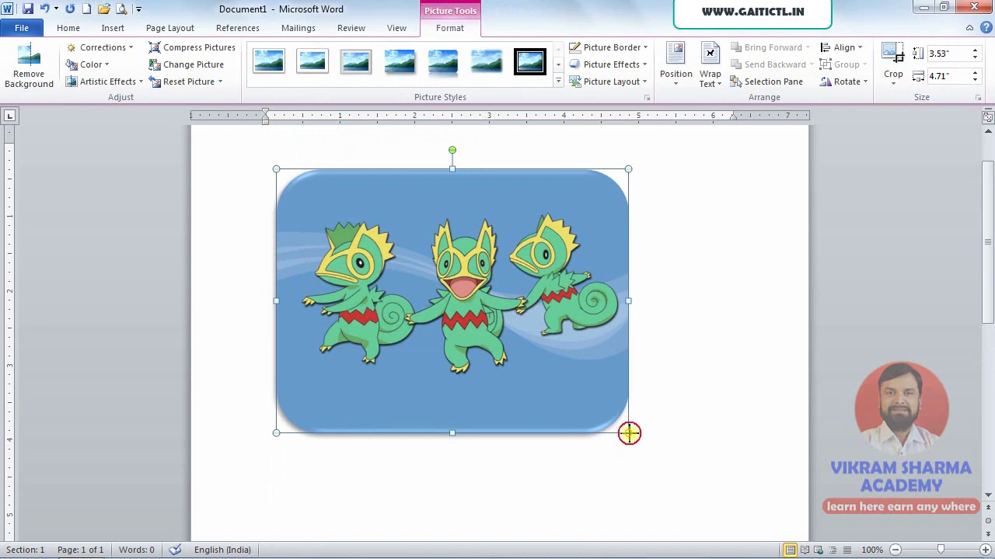
drag(627, 432, 583, 319)
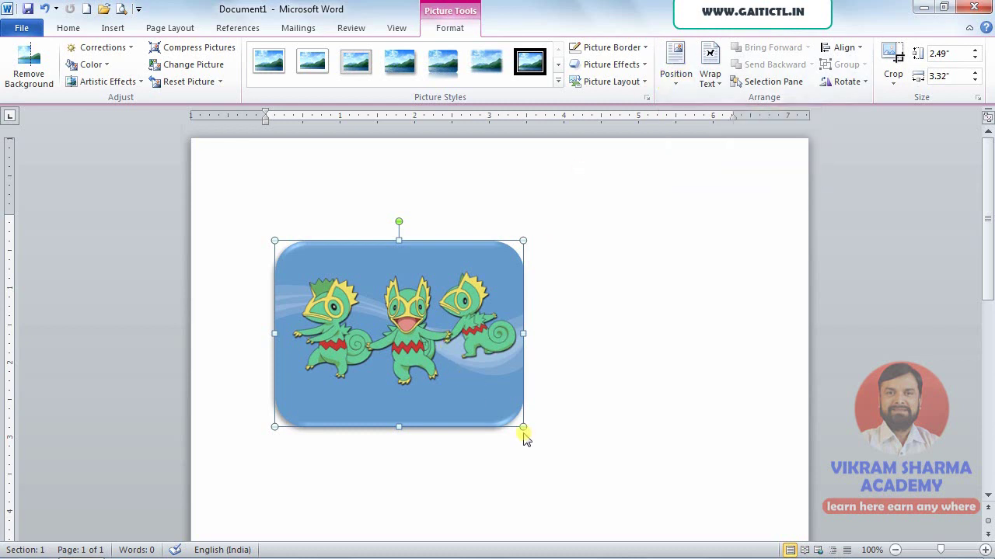
drag(523, 428, 466, 386)
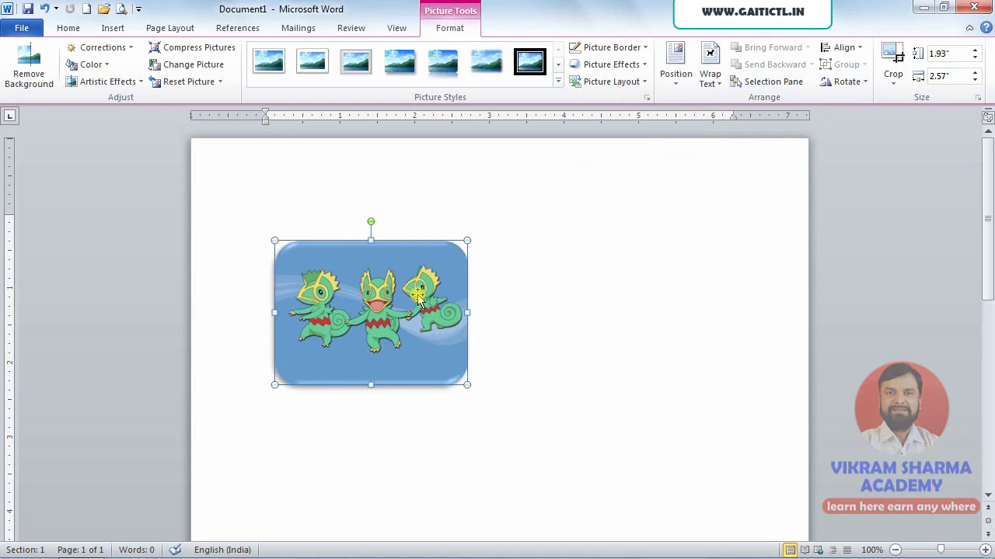
Try the chameleon picture at bottom centre, bottom left, top right and top left positions
click(675, 87)
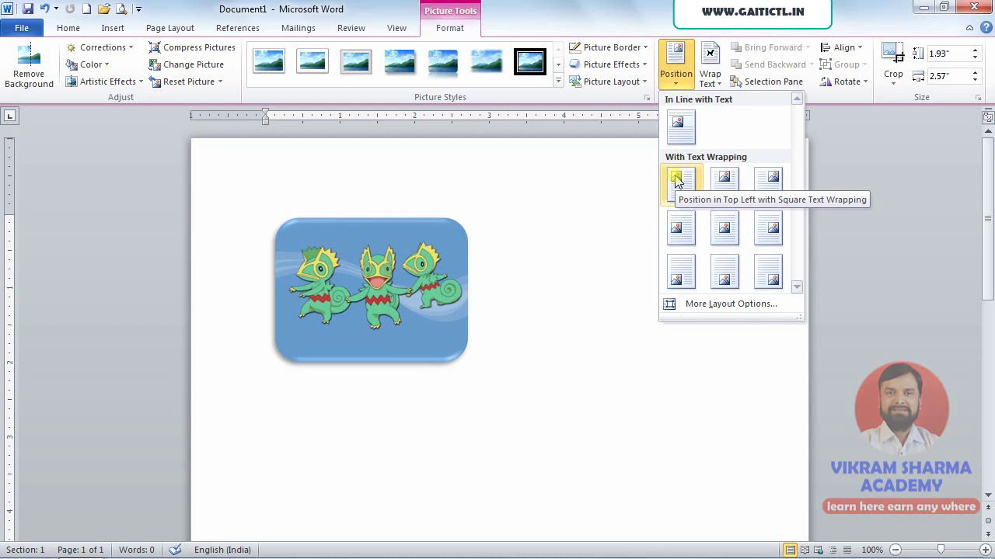
click(721, 279)
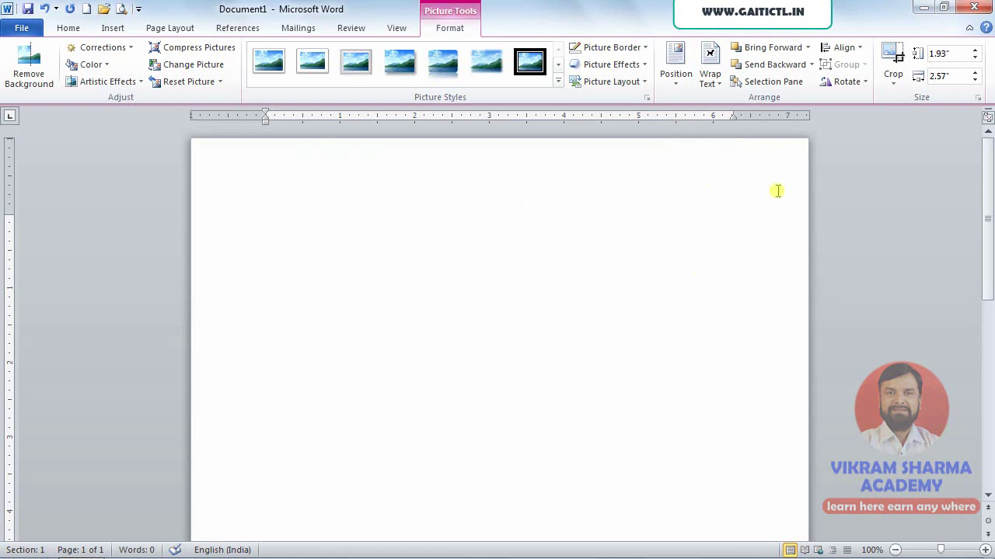
scroll(728, 275, down, 2)
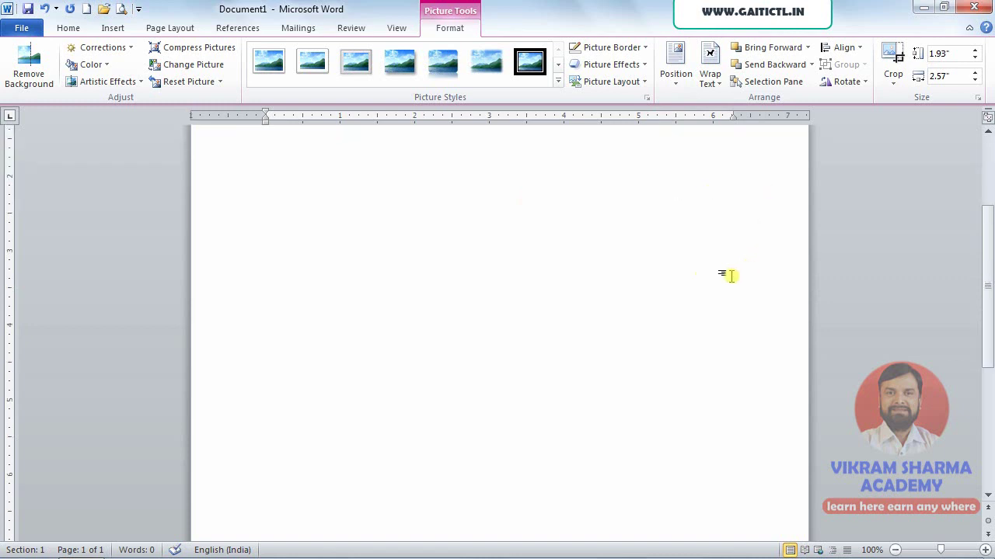
scroll(728, 275, down, 3)
scroll(731, 288, down, 3)
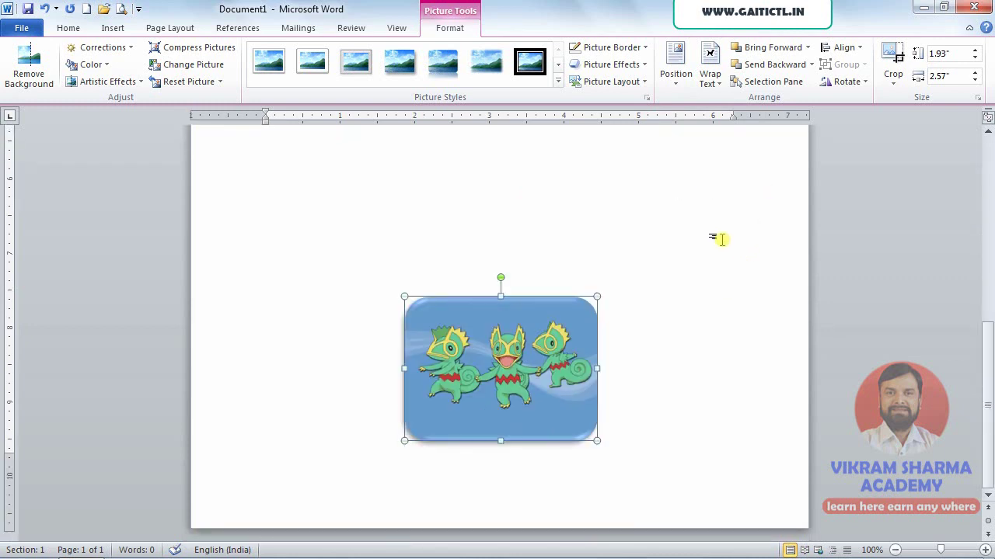
click(680, 86)
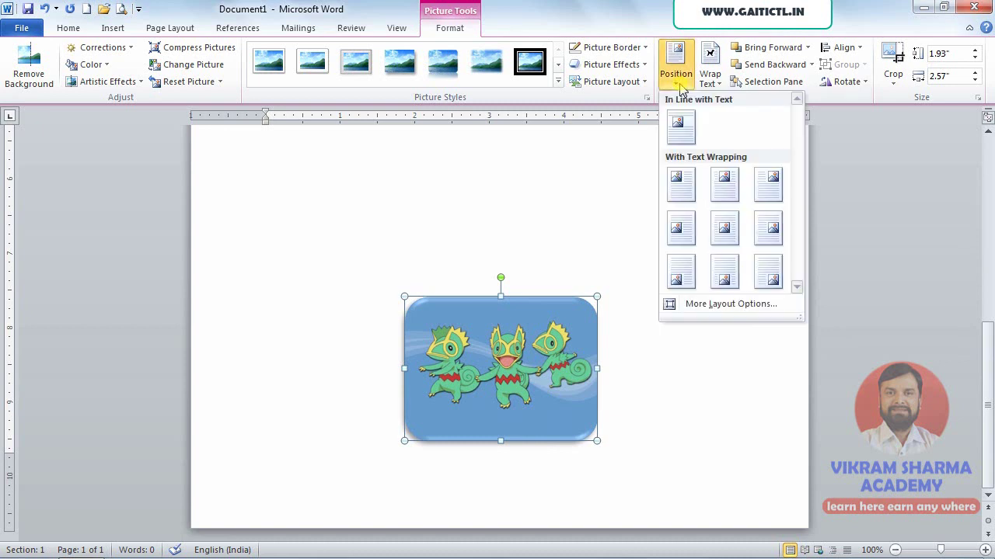
click(679, 269)
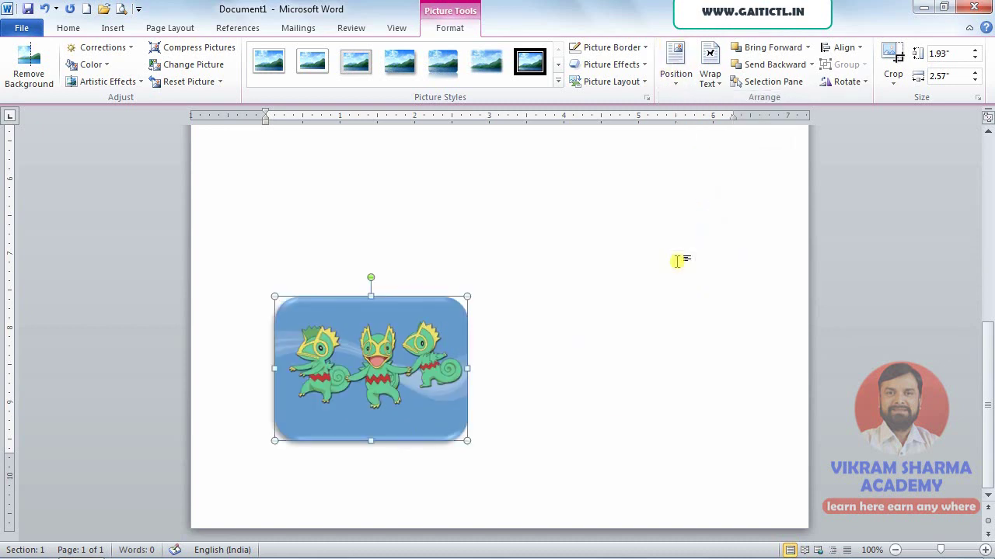
click(676, 84)
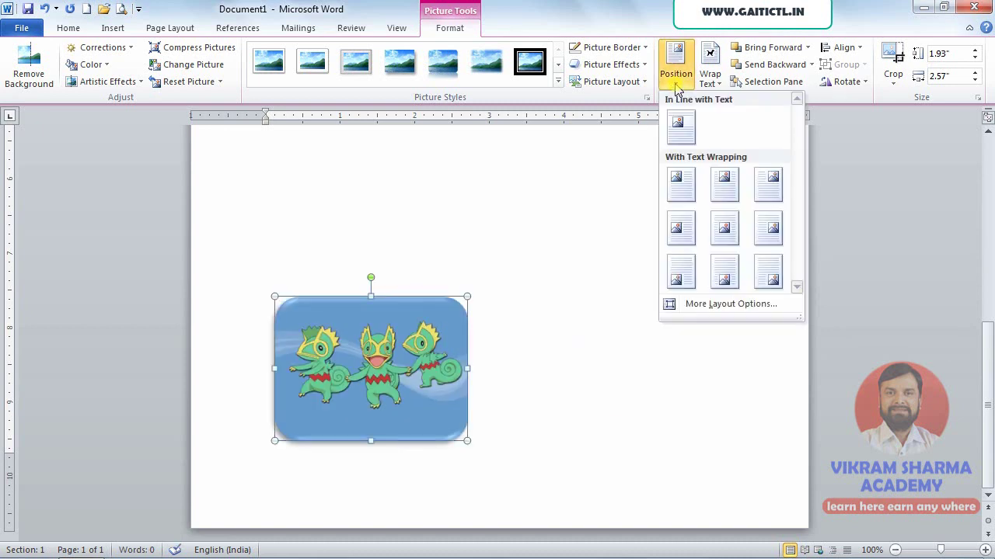
click(766, 189)
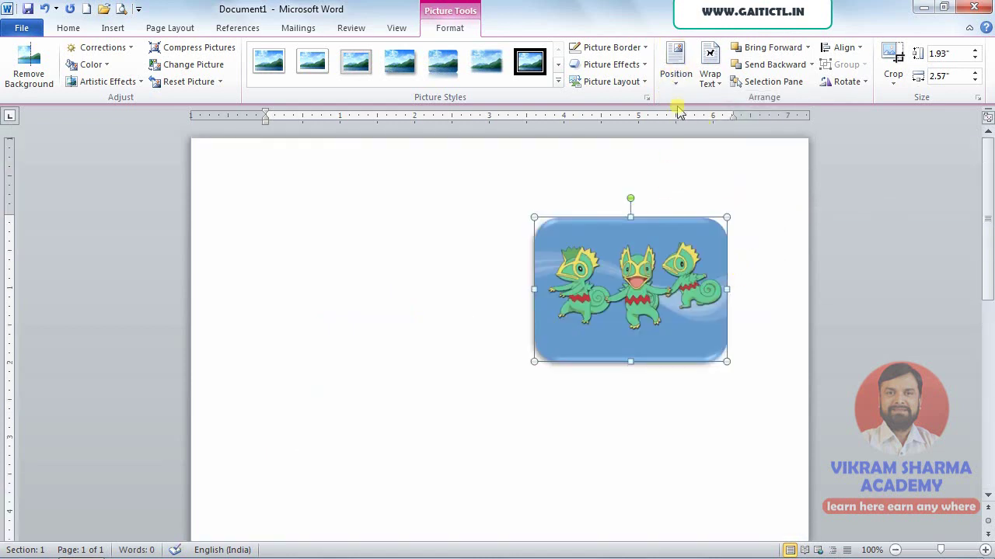
click(677, 78)
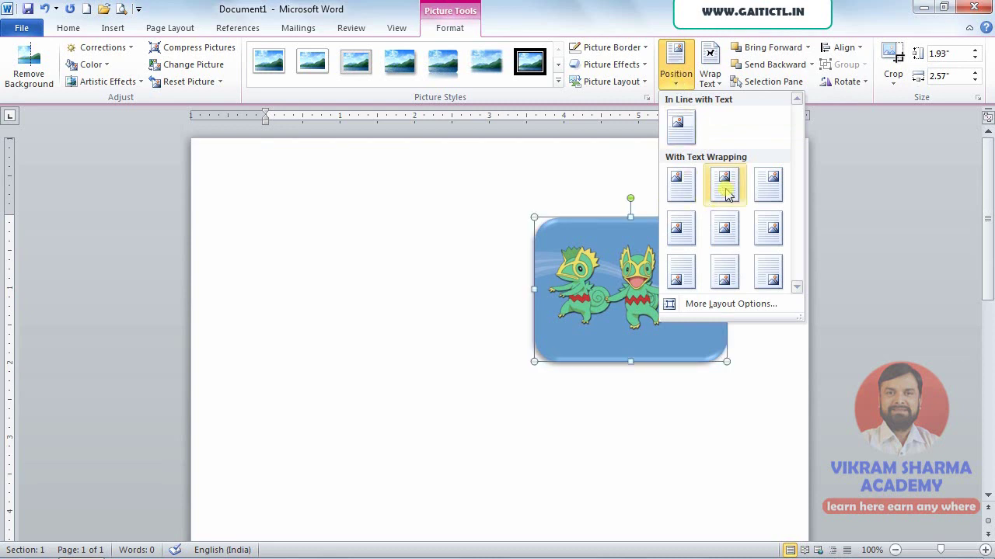
click(679, 184)
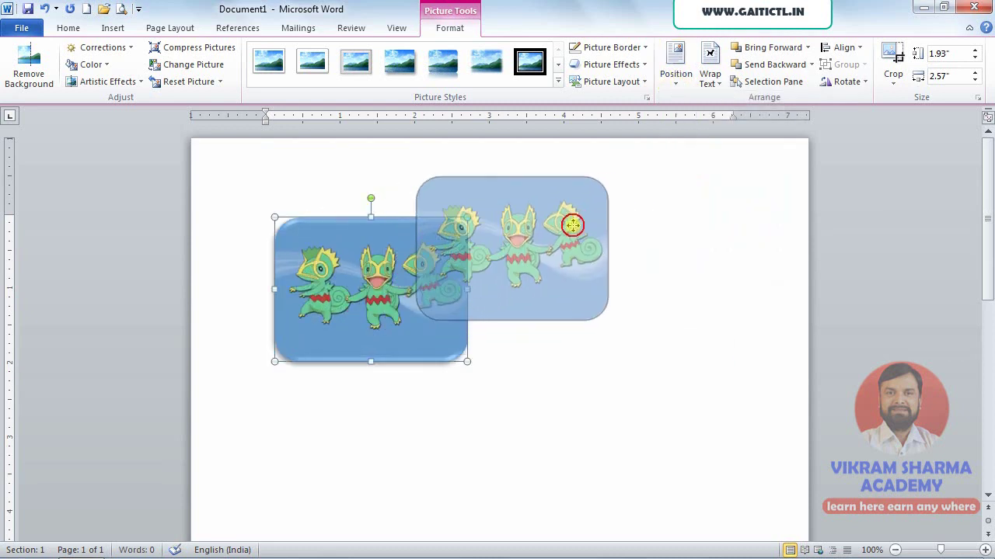
Drag the chameleon picture just right of the page centre and deselect it
mouse_move(426, 268)
mouse_down()
mouse_move(599, 222)
mouse_move(363, 306)
mouse_up()
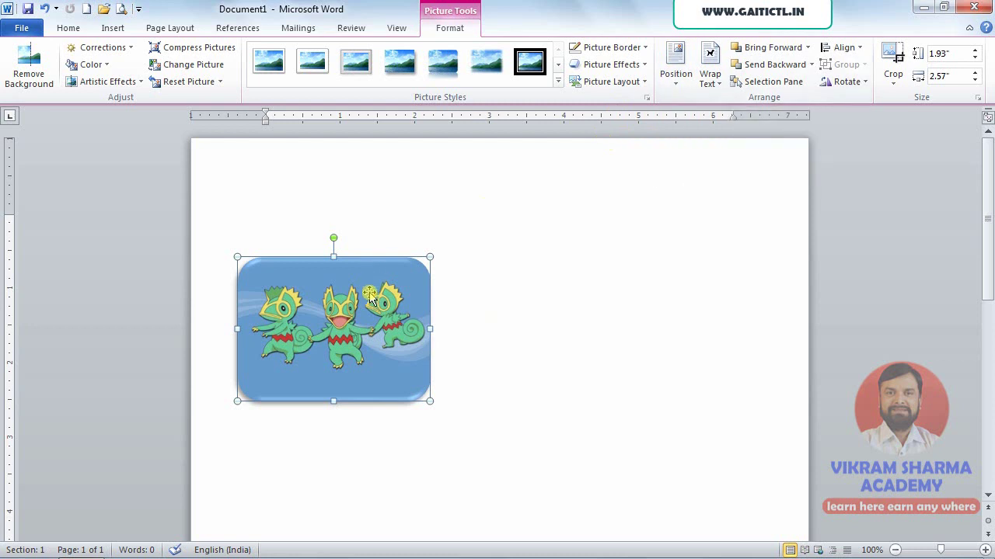
drag(359, 297, 635, 328)
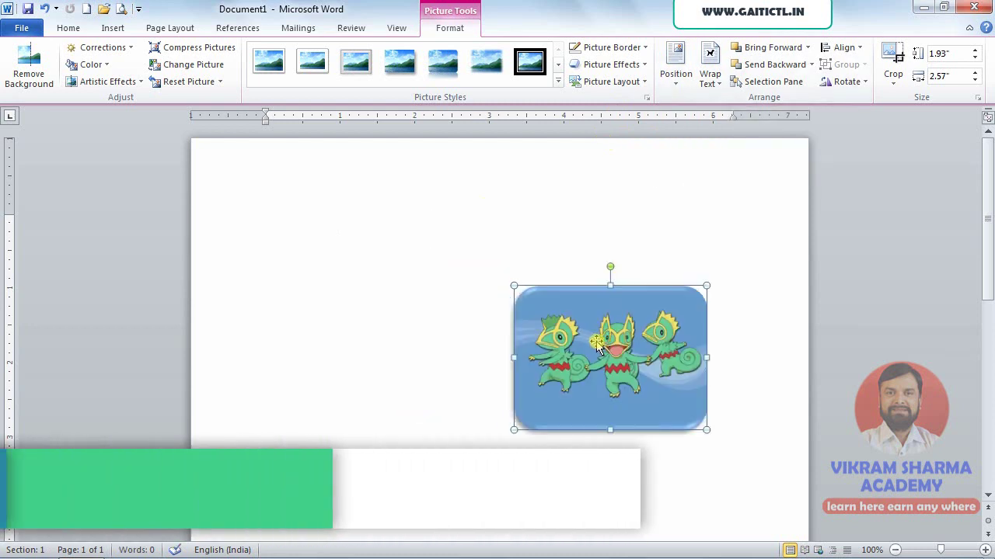
click(293, 202)
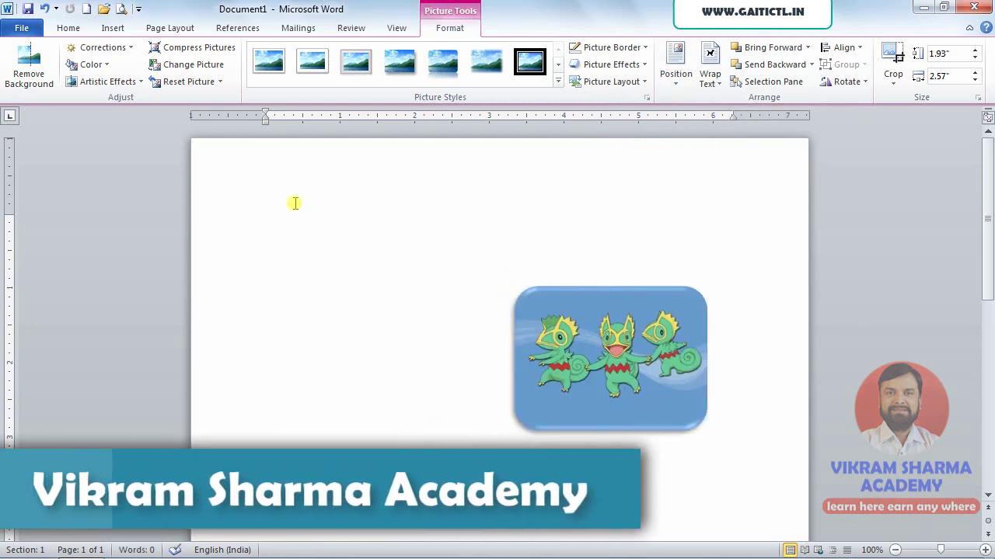
Insert the 2120wapaper_016 picture and shrink it to 1.19" by 1.66"
click(113, 28)
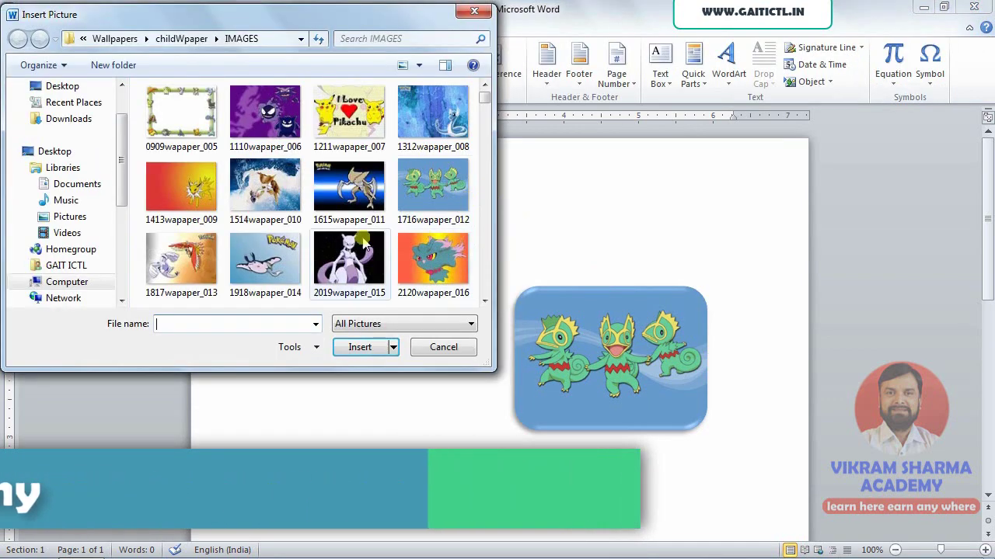
double_click(435, 256)
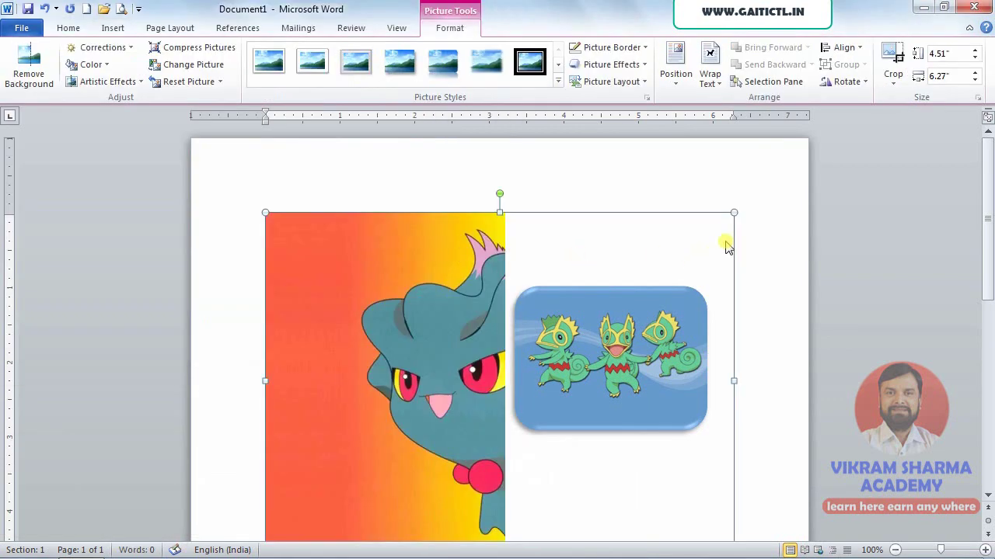
mouse_move(733, 212)
mouse_down()
mouse_move(212, 420)
mouse_move(257, 428)
mouse_up()
drag(434, 335, 389, 302)
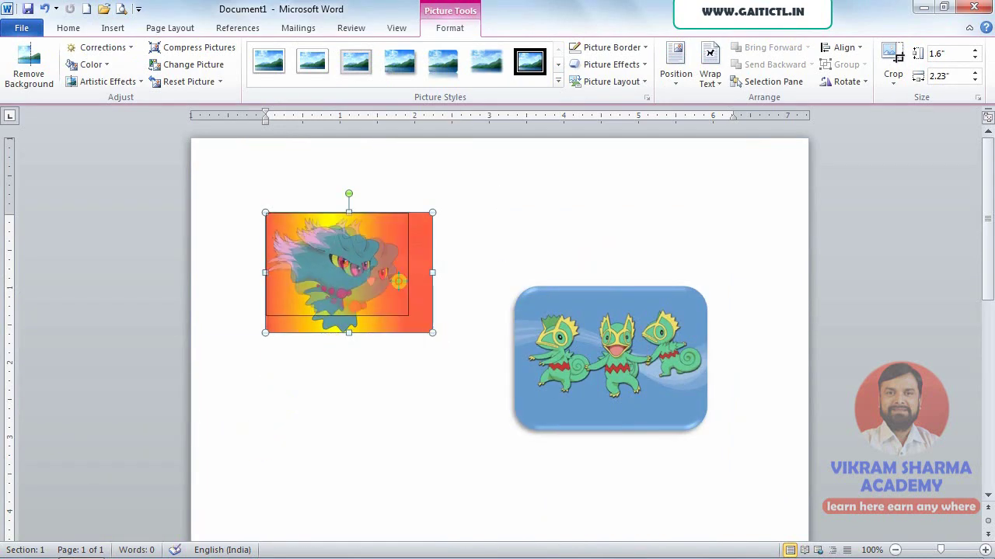
Reposition the ghost creature picture near the upper left, undoing three changes along the way
click(483, 211)
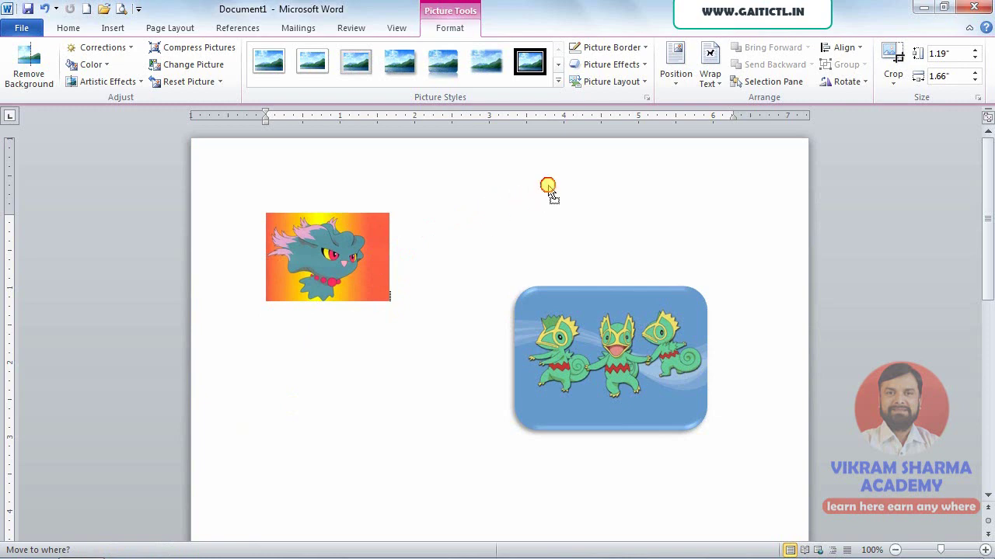
mouse_move(482, 210)
mouse_down()
mouse_move(359, 237)
mouse_move(321, 161)
mouse_move(331, 241)
mouse_move(515, 199)
mouse_move(316, 265)
mouse_move(393, 359)
mouse_move(350, 268)
mouse_move(365, 291)
mouse_move(472, 195)
mouse_move(334, 260)
mouse_move(342, 205)
mouse_move(330, 198)
mouse_up()
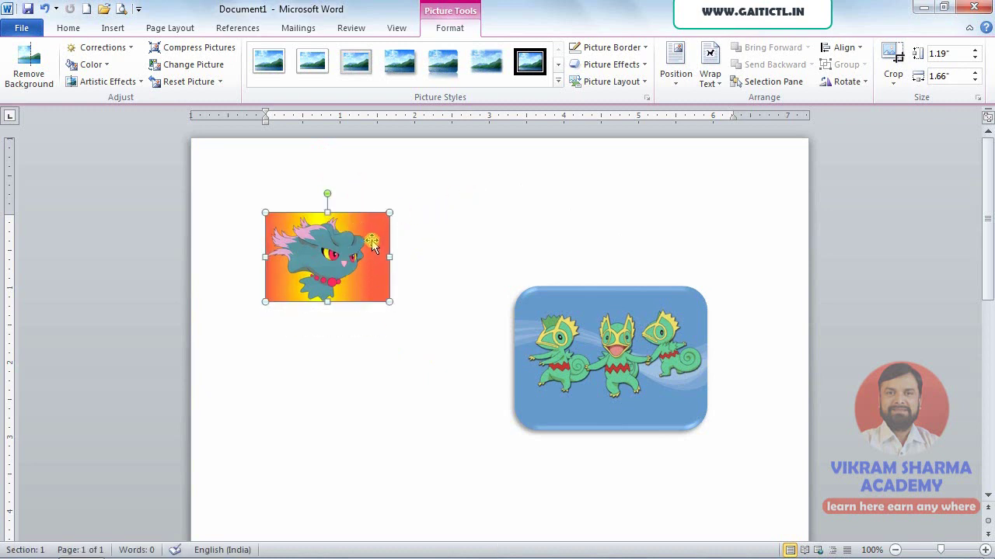
click(676, 89)
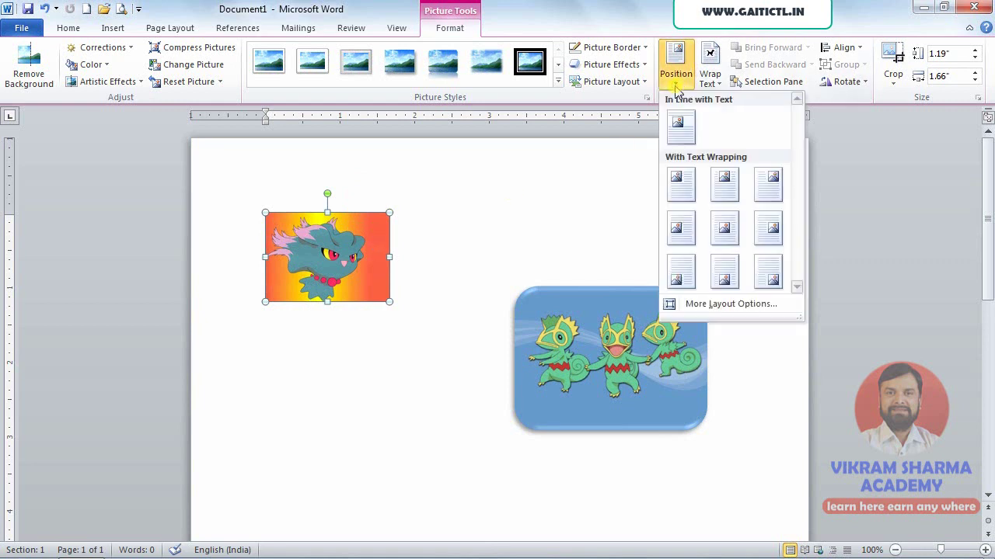
click(677, 180)
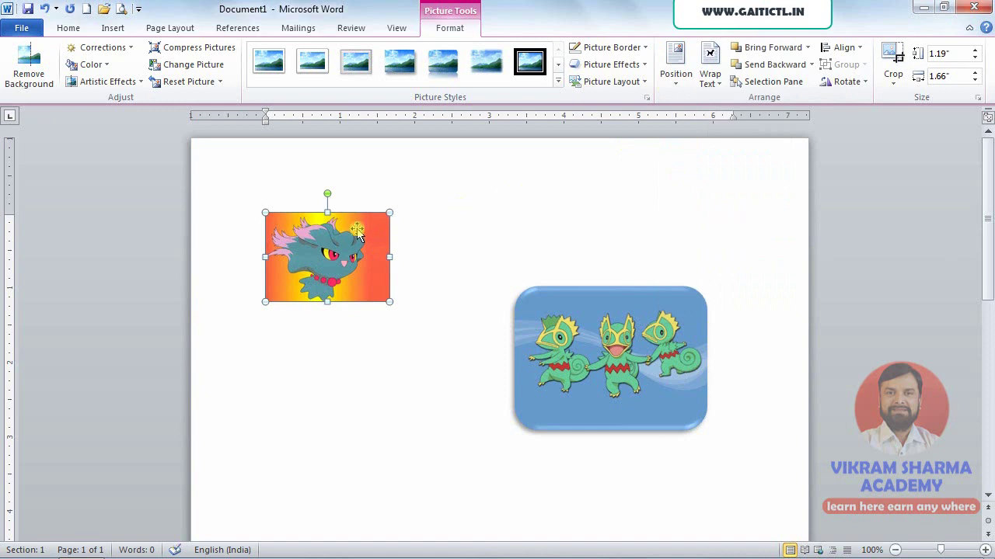
mouse_move(356, 231)
mouse_down()
mouse_move(522, 182)
mouse_move(376, 323)
mouse_move(319, 439)
mouse_up()
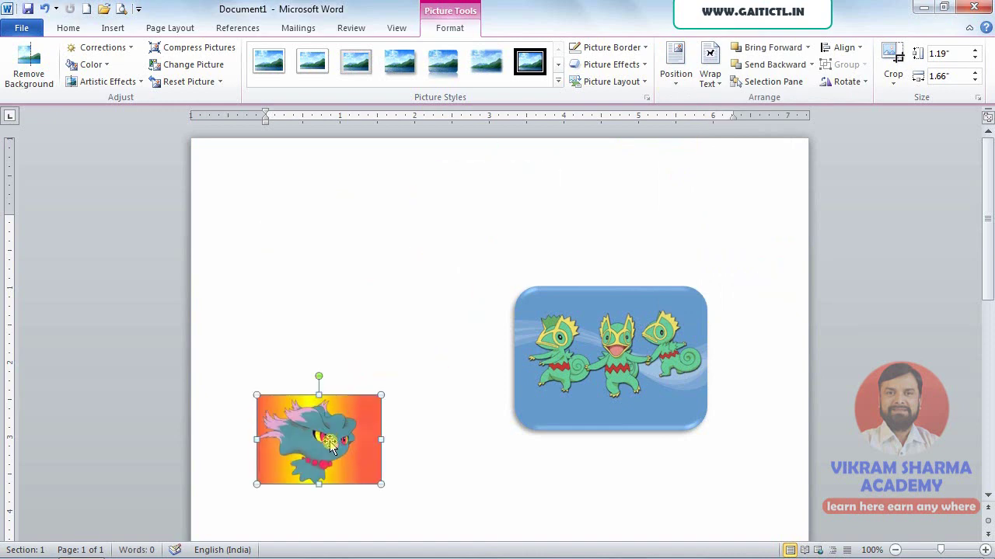
click(45, 10)
click(44, 10)
click(45, 9)
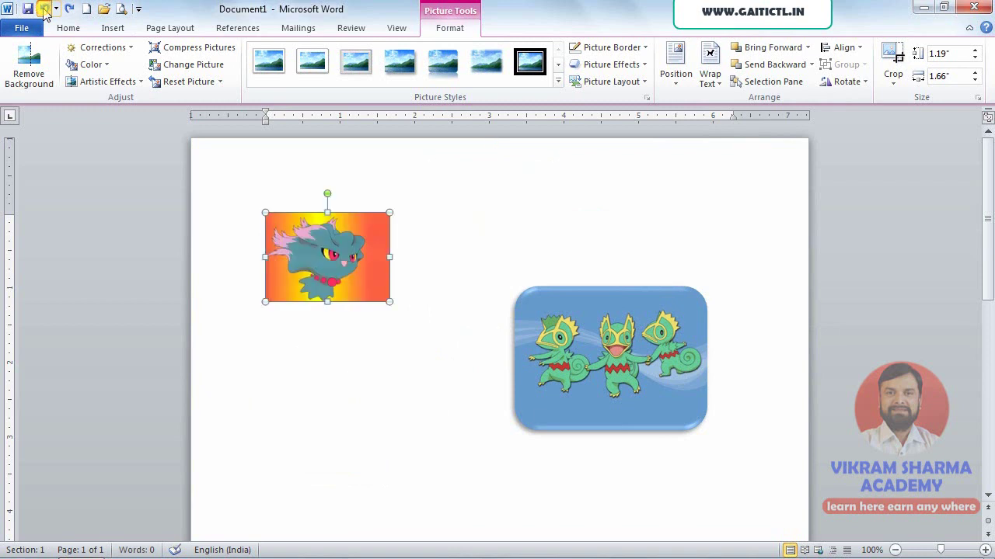
drag(331, 245, 361, 334)
mouse_move(352, 286)
mouse_down()
mouse_move(349, 221)
mouse_move(349, 262)
mouse_move(477, 200)
mouse_move(338, 257)
mouse_up()
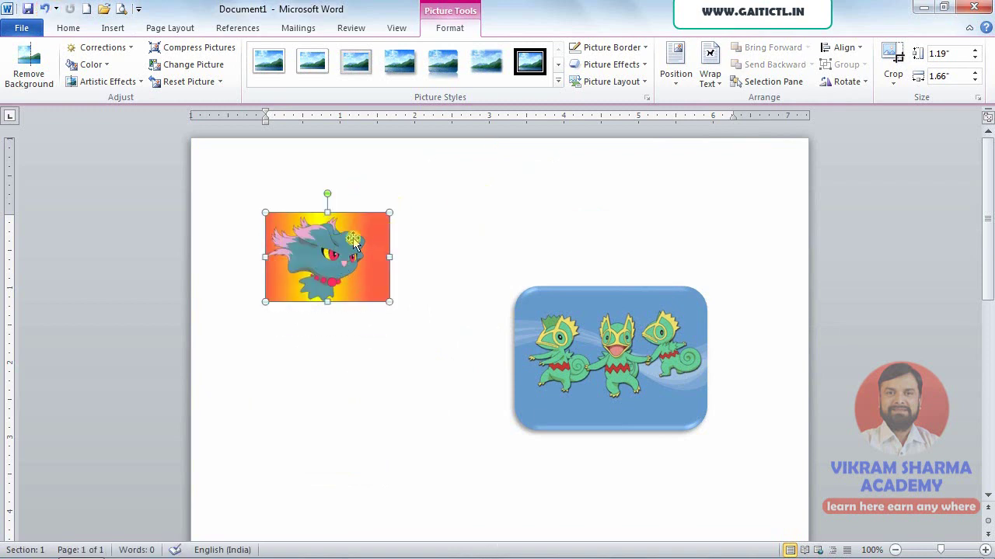
Set the ghost creature picture to In Front of Text and drag it beside the chameleon
click(713, 85)
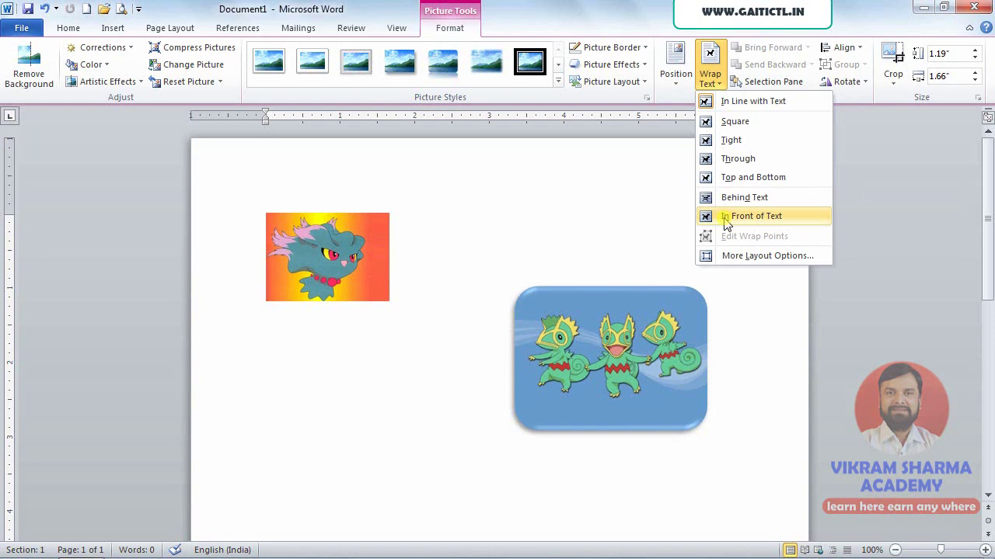
click(726, 223)
mouse_move(350, 254)
mouse_down()
mouse_move(713, 235)
mouse_move(731, 220)
mouse_move(480, 311)
mouse_move(413, 238)
mouse_up()
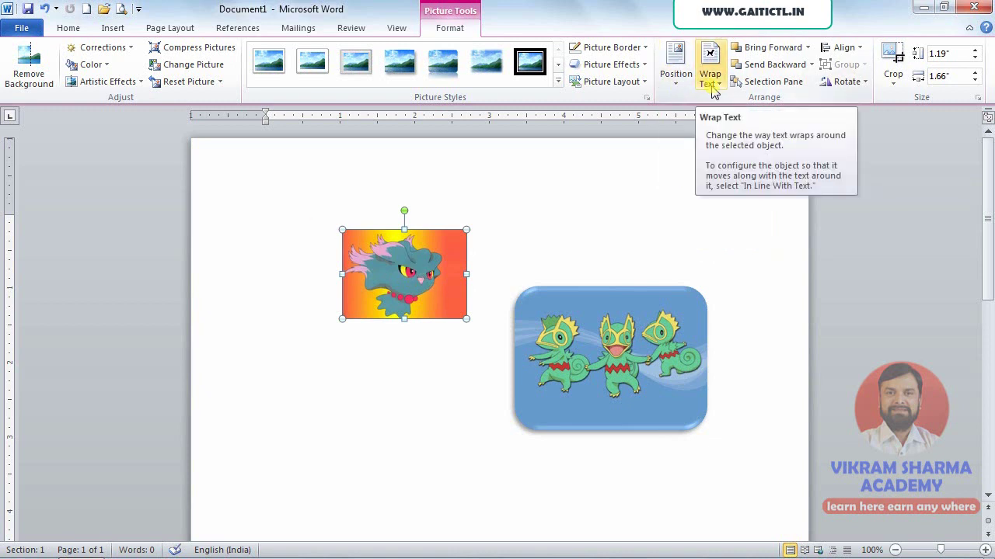
click(714, 92)
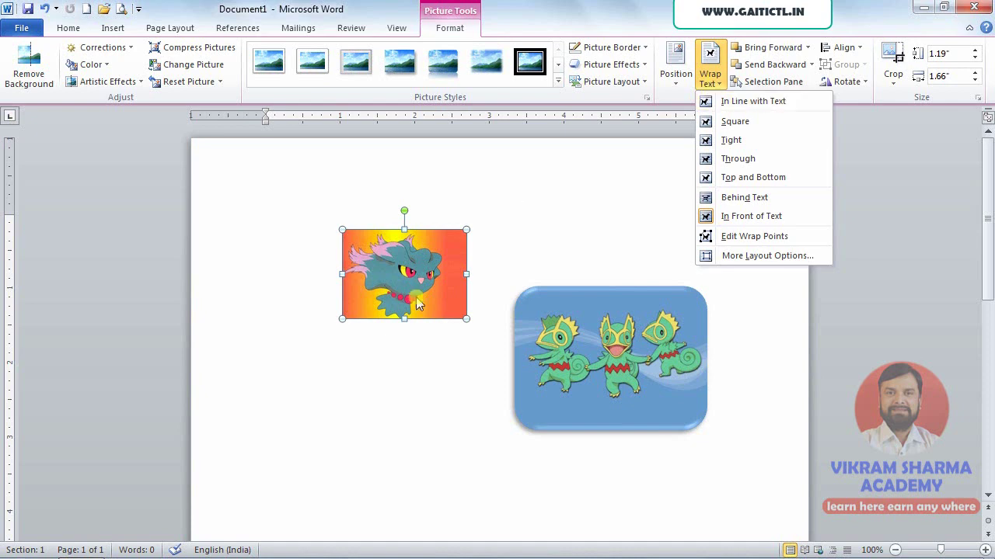
click(477, 320)
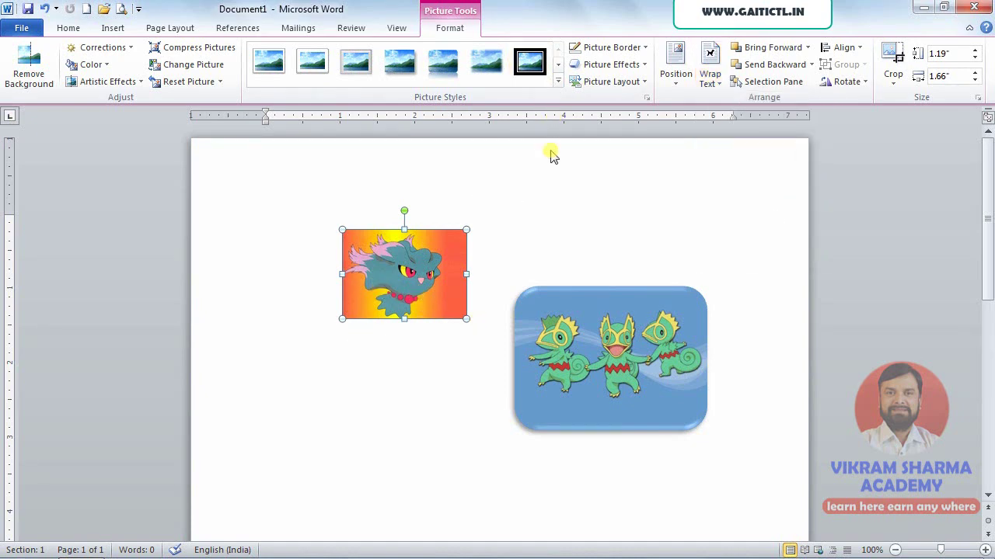
Generate sample paragraphs with =rand(5)
click(322, 228)
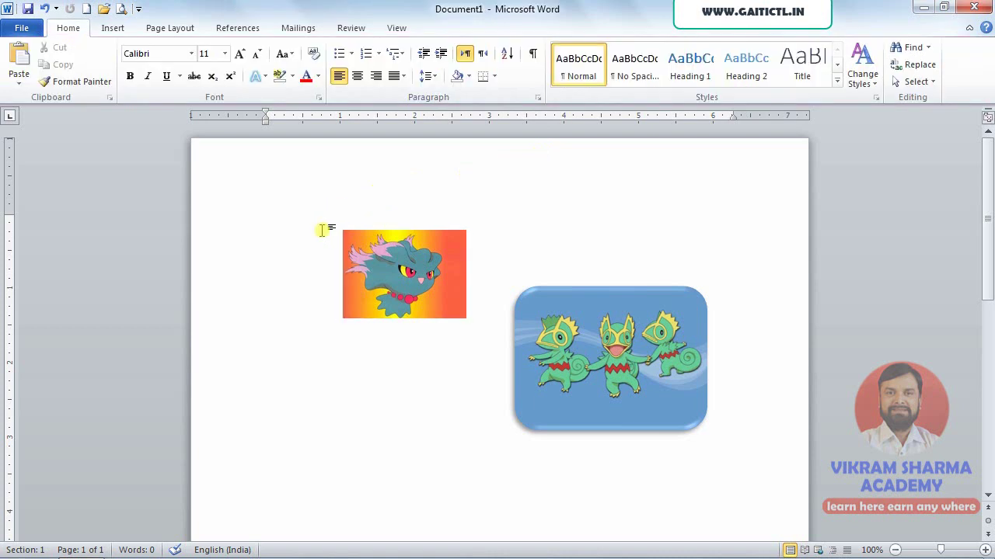
text(=rand(5)
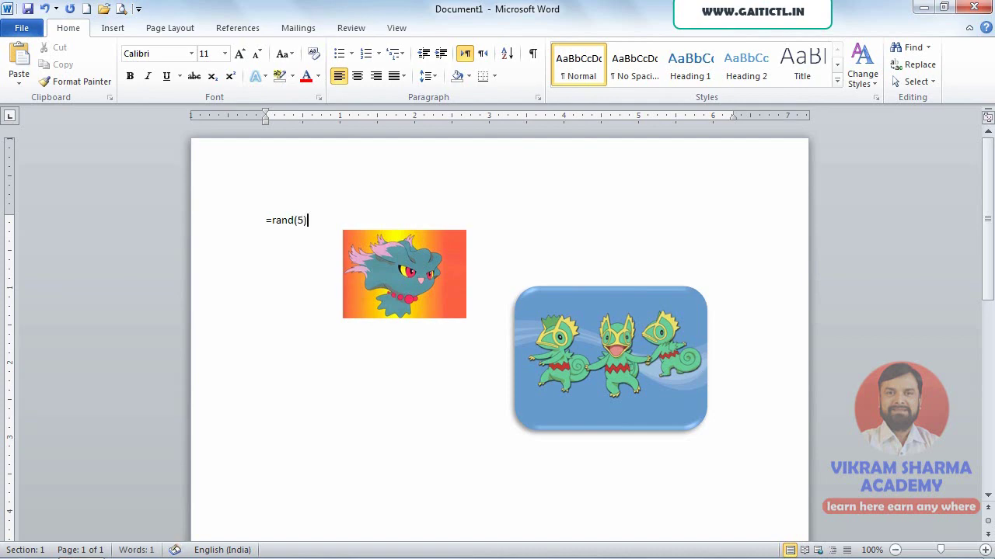
key(Return)
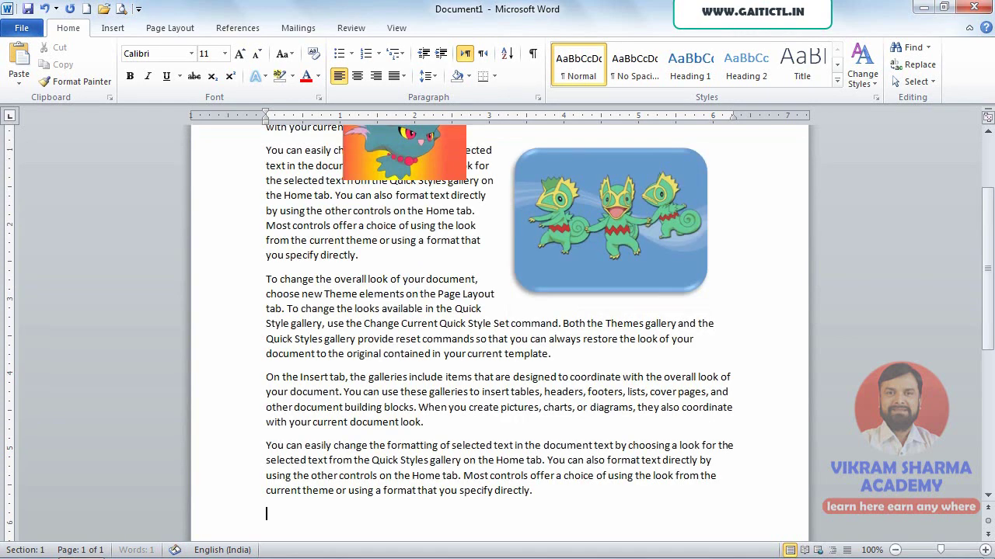
Delete the three-chameleon picture
scroll(108, 248, up, 3)
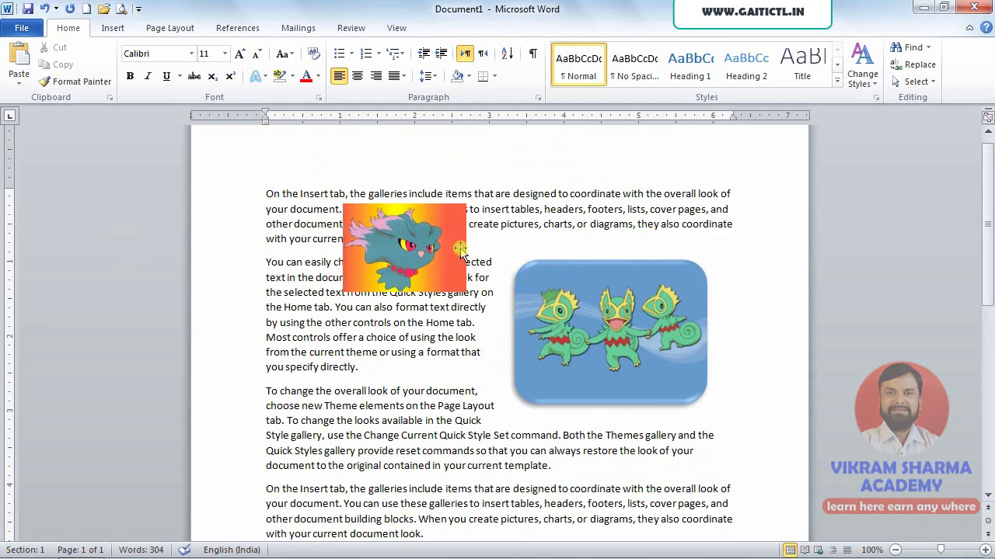
click(560, 303)
key(Delete)
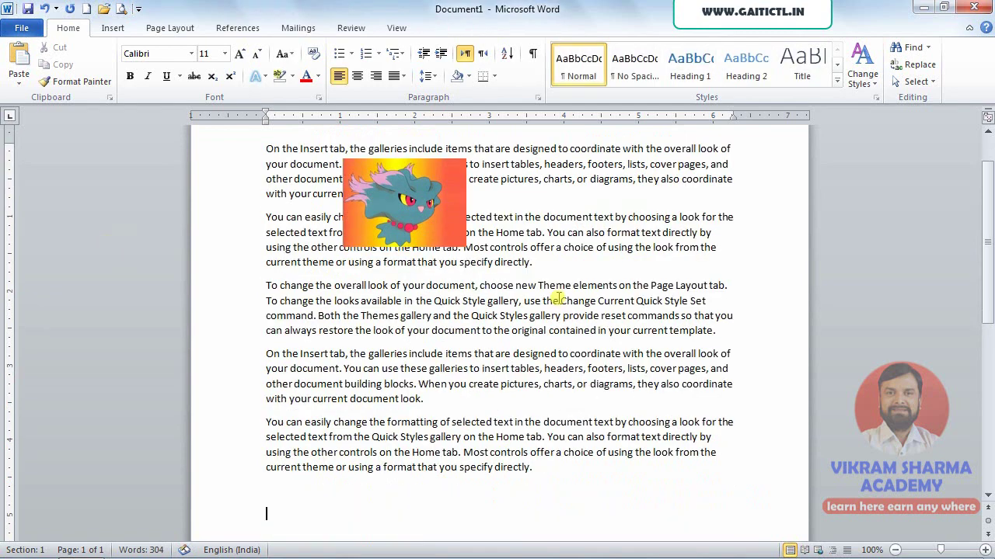
Move the orange cartoon picture into the third paragraph and merge two paragraphs upward
scroll(614, 195, up, 2)
click(437, 264)
drag(437, 264, 396, 360)
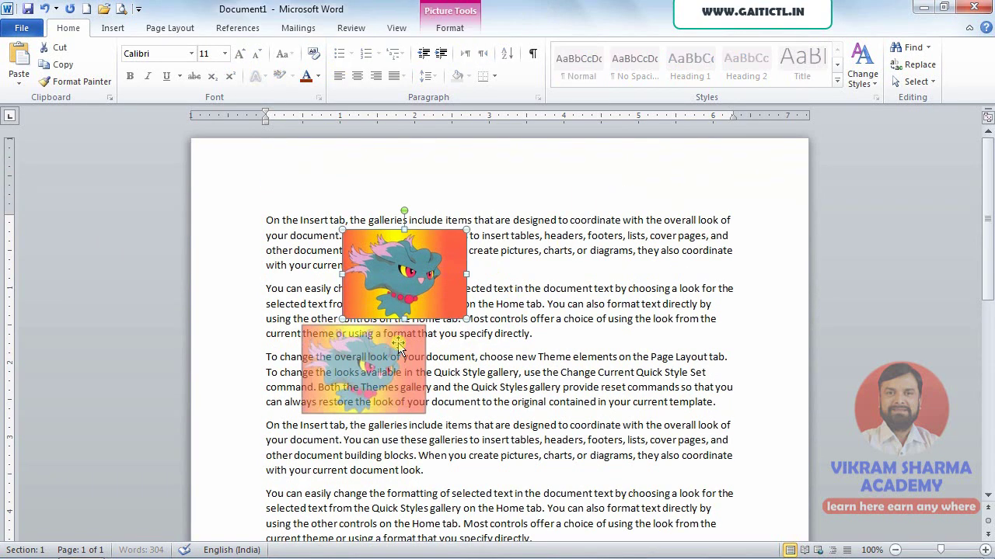
click(439, 265)
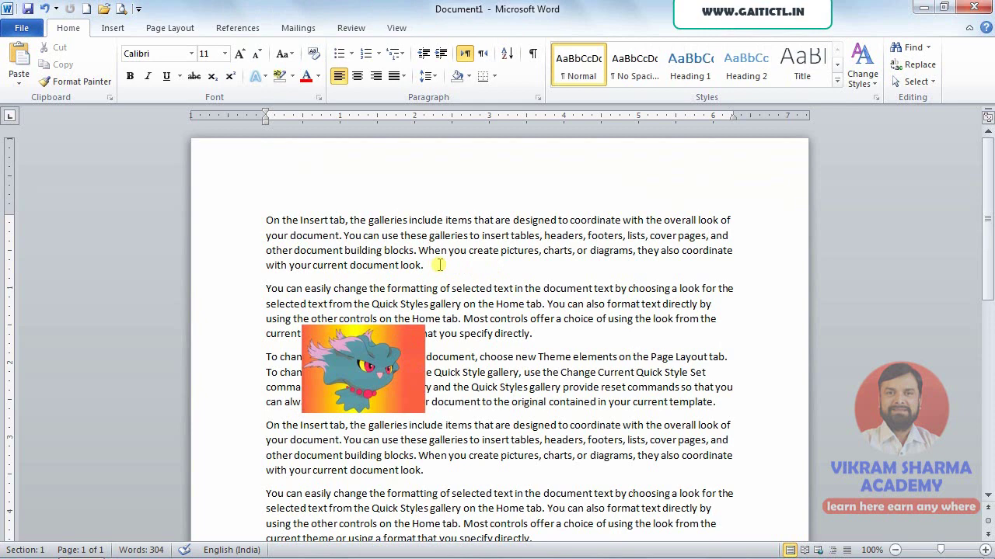
key(Delete)
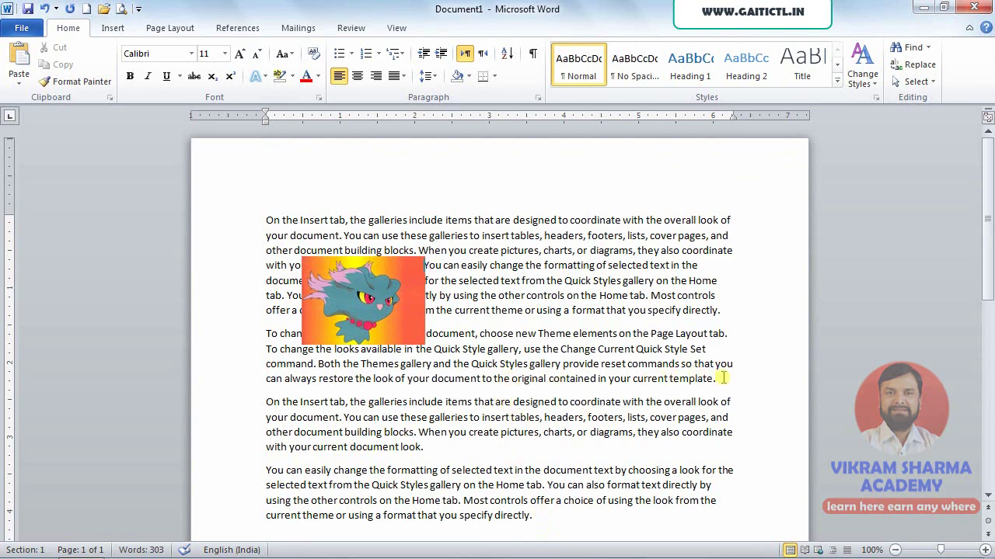
key(Delete)
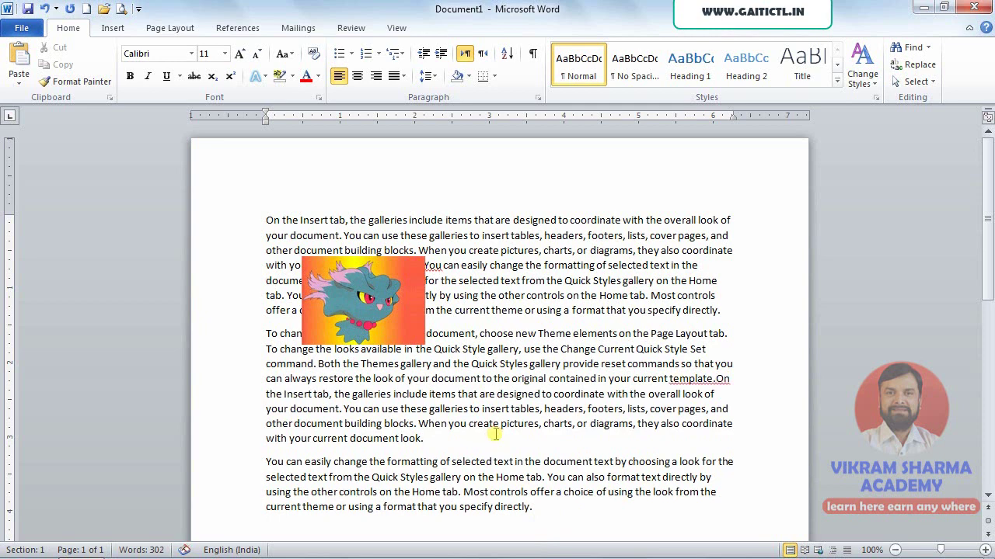
Remove the paragraph break after 'look.' and justify both paragraphs with Ctrl+J
key(Delete)
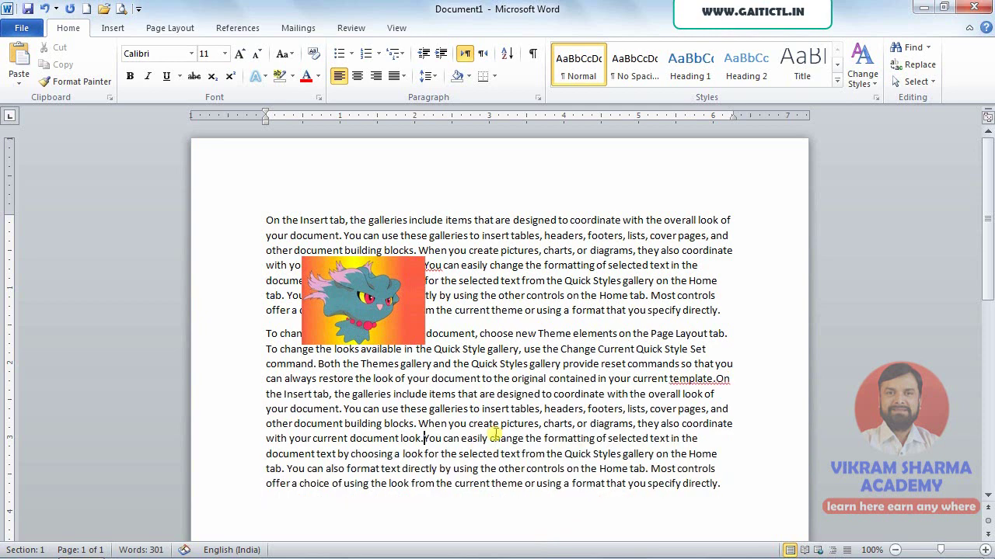
drag(536, 483, 556, 249)
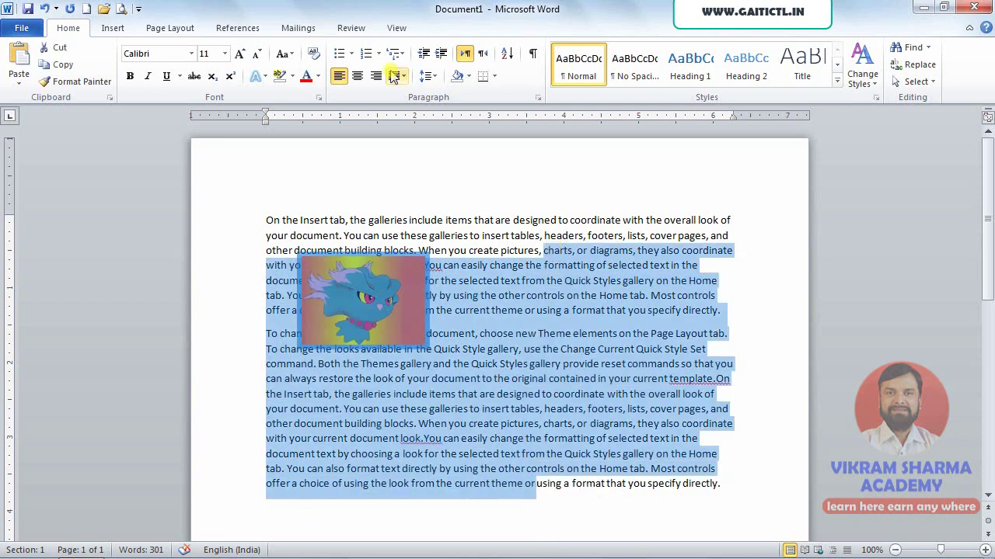
click(402, 76)
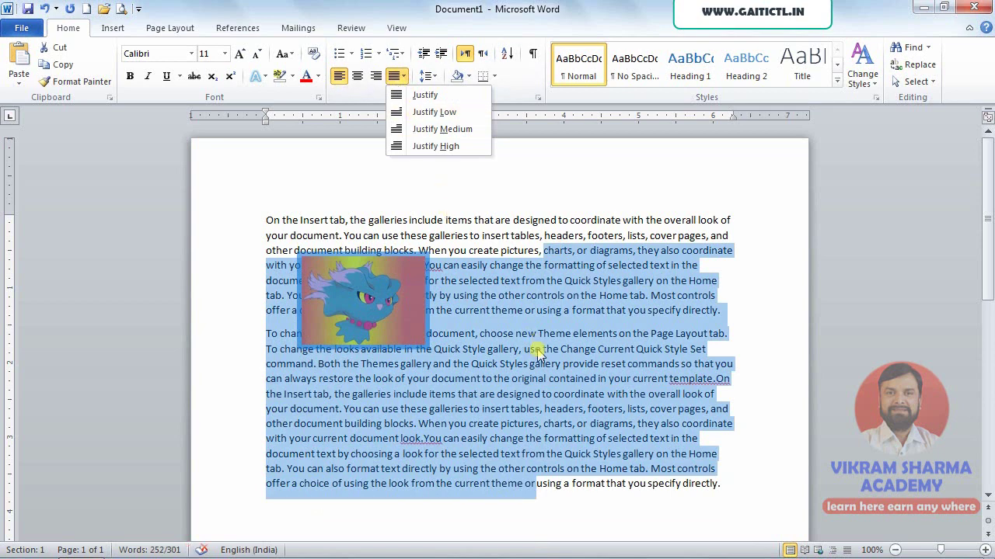
click(453, 250)
click(632, 265)
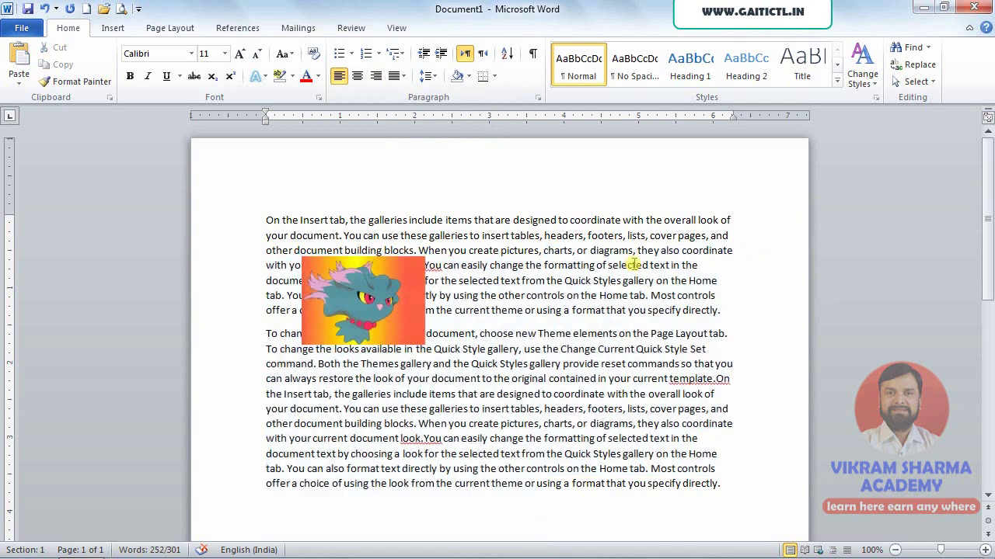
click(403, 76)
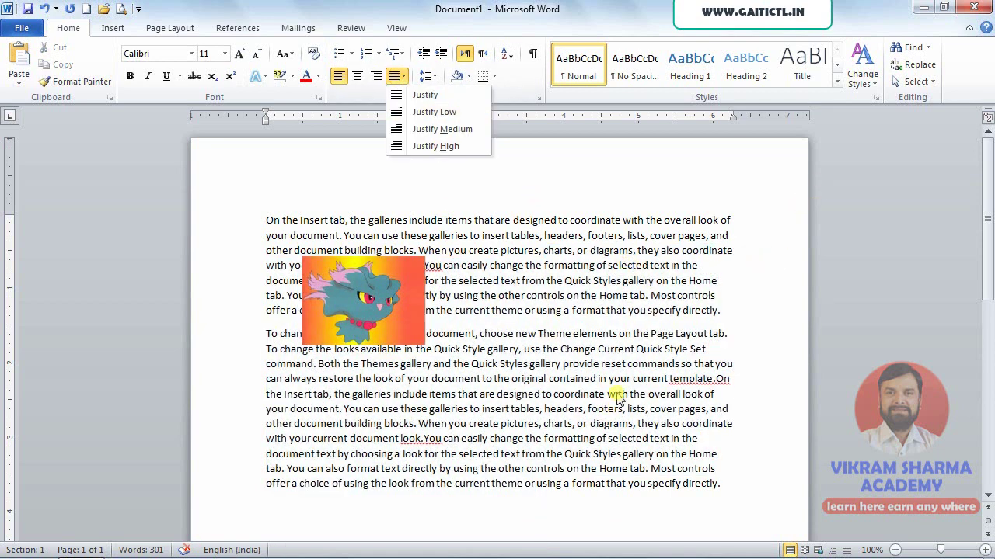
click(444, 312)
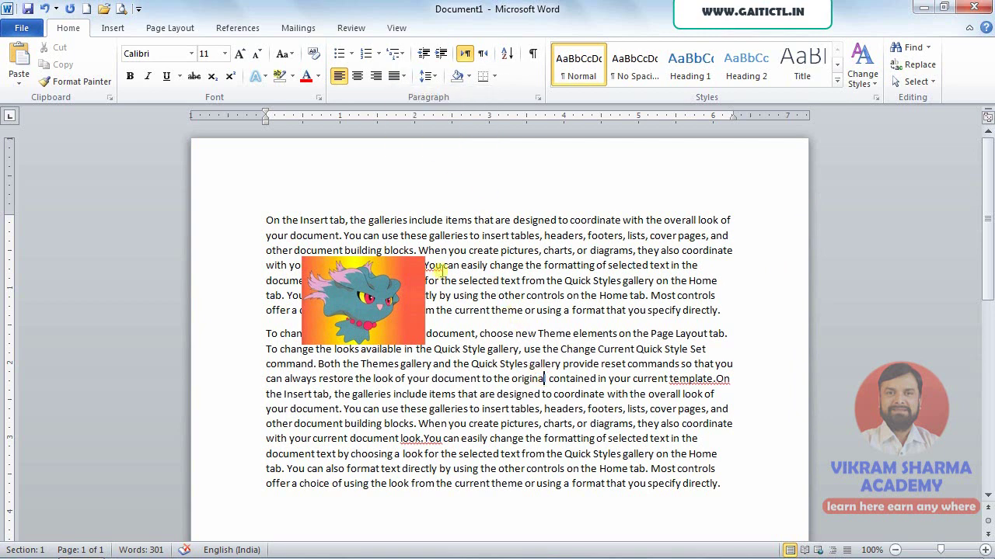
key(ctrl+j)
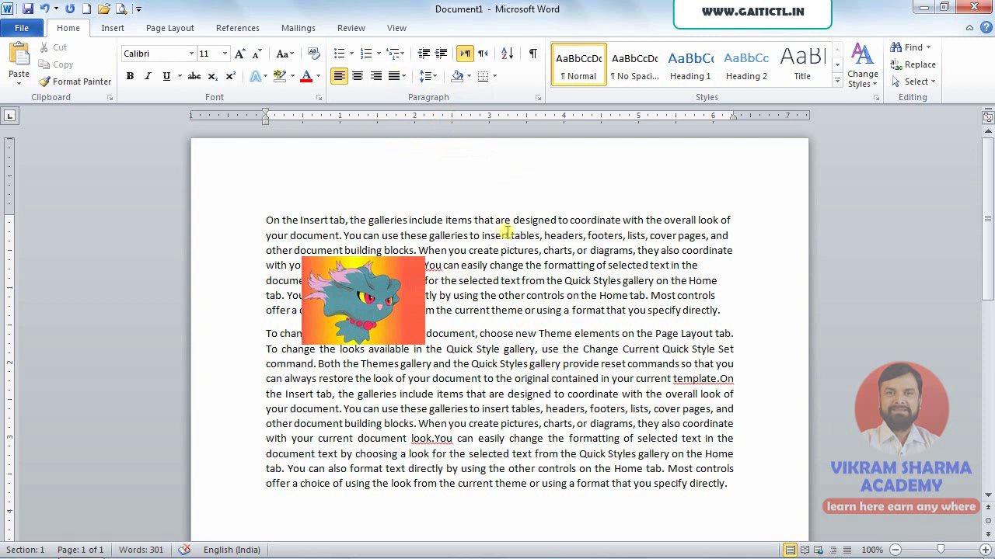
click(505, 232)
key(ctrl+j)
Set the cartoon picture to Behind Text and resize it to 2.16" by 3"
click(389, 327)
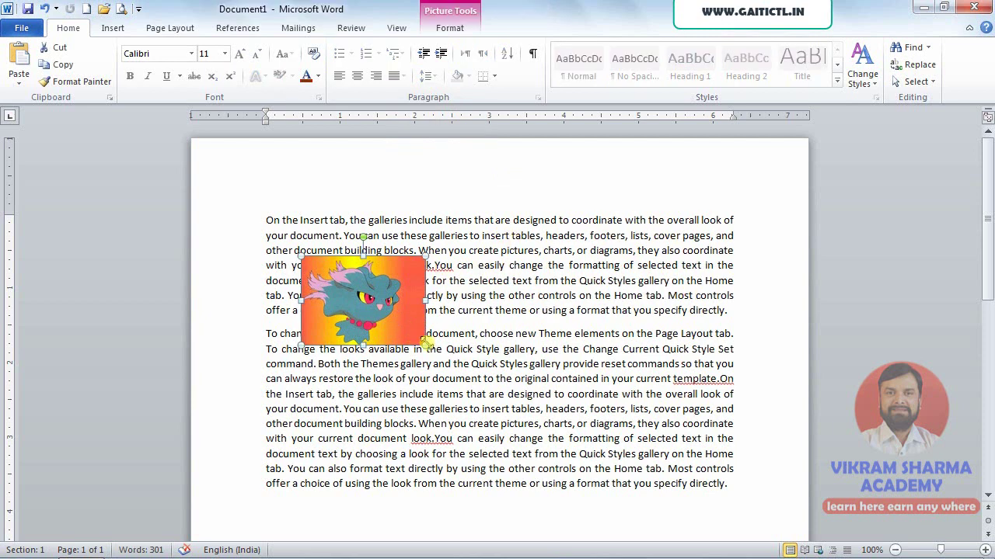
drag(426, 342, 473, 342)
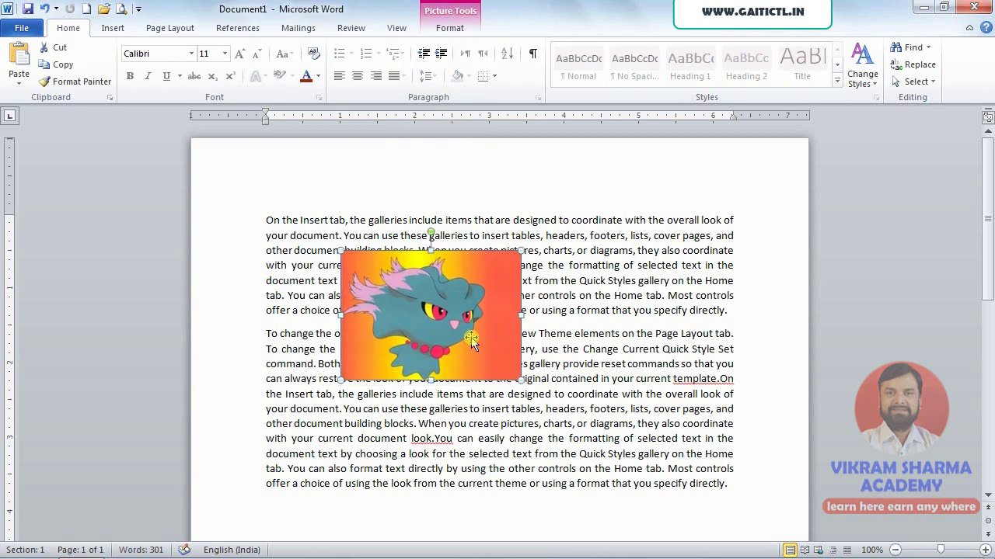
click(448, 28)
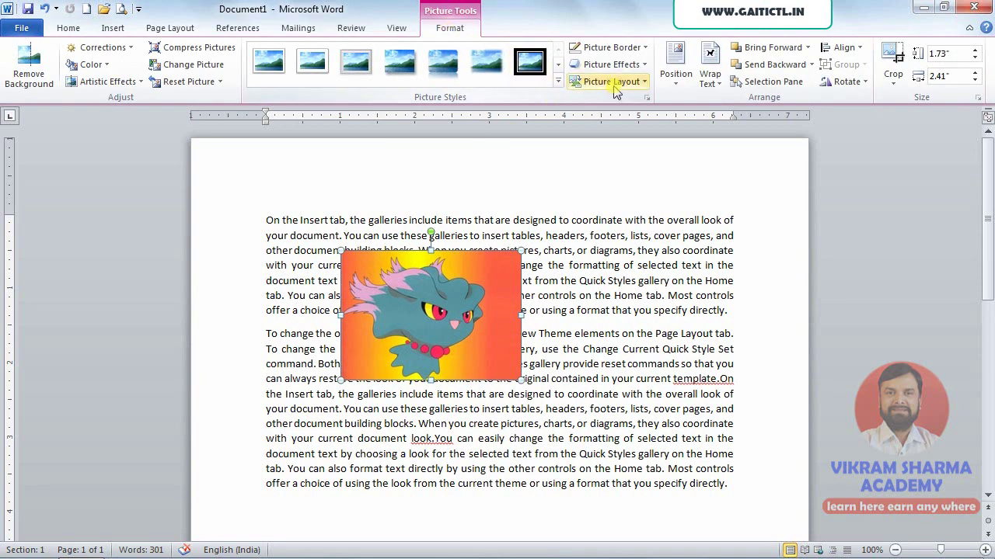
click(706, 85)
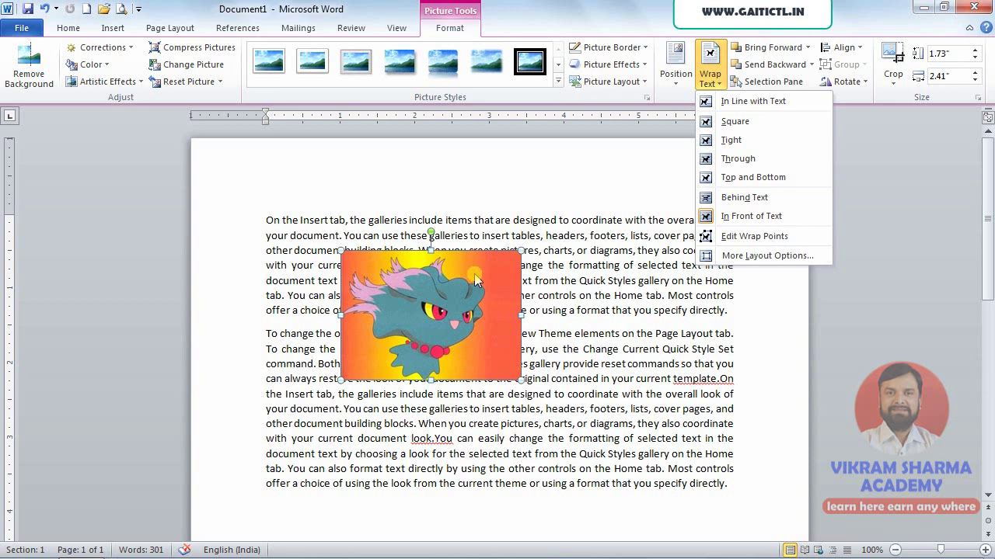
click(745, 197)
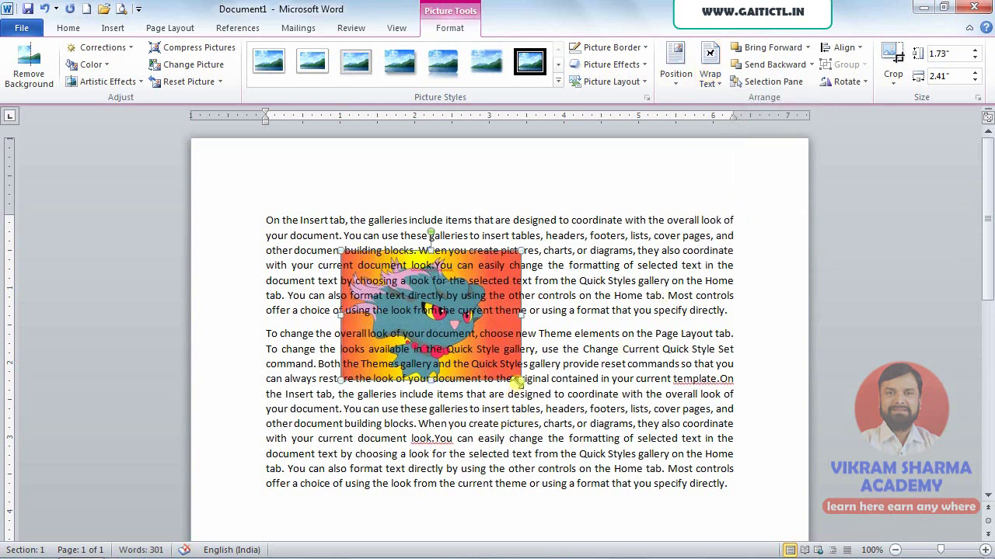
drag(518, 379, 595, 429)
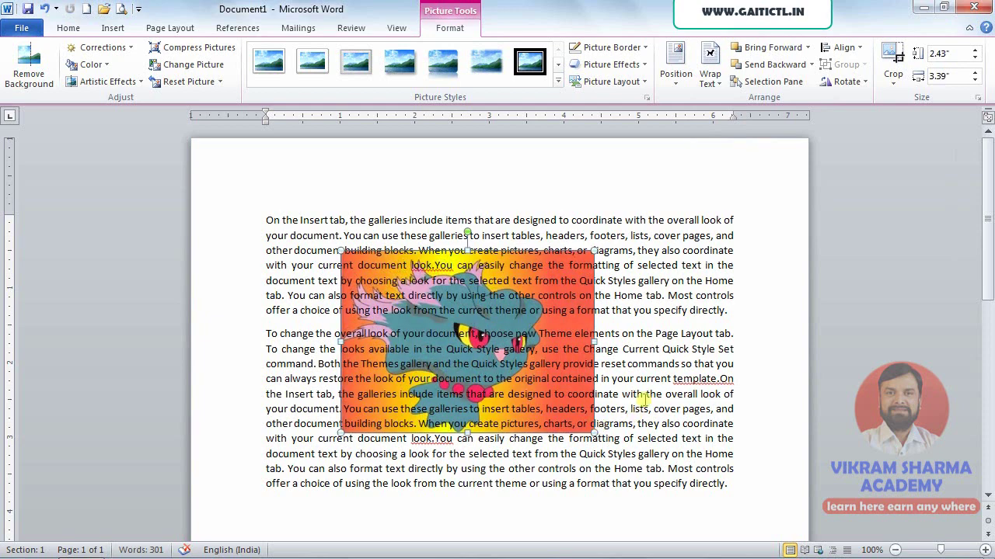
drag(592, 430, 565, 411)
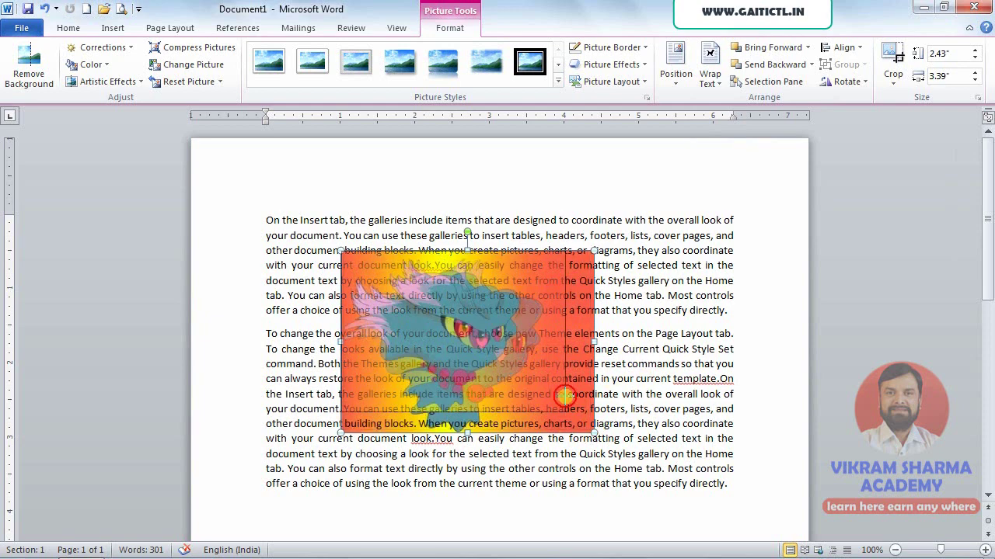
click(713, 82)
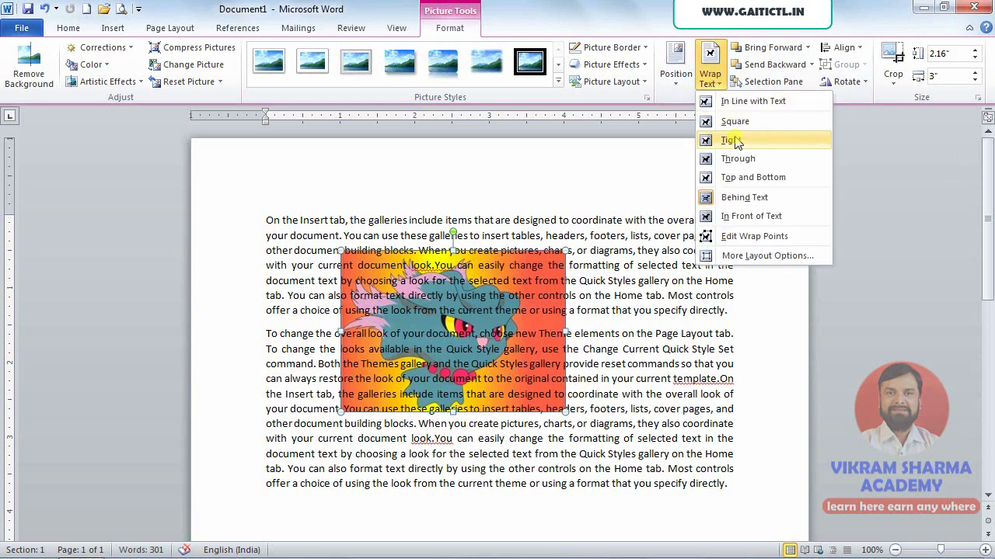
Try Top and Bottom wrapping, shrink the picture to 2.01" by 2.8", then use Square wrapping
click(738, 179)
drag(475, 314, 501, 355)
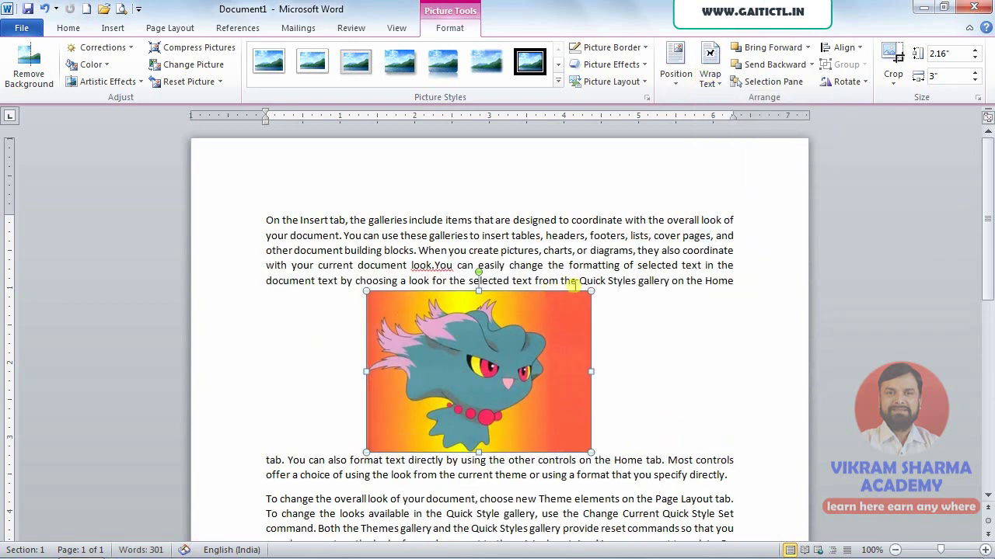
drag(575, 288, 564, 303)
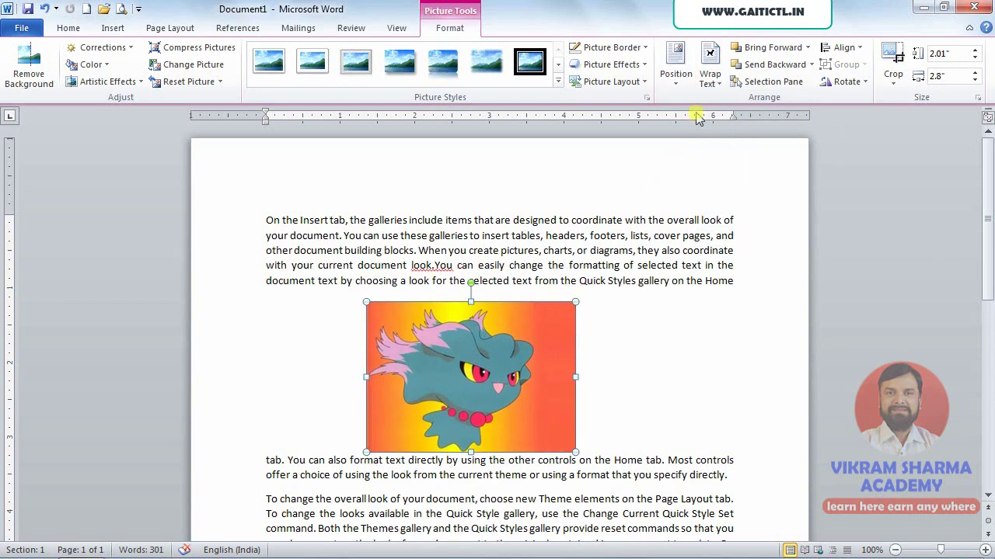
click(711, 76)
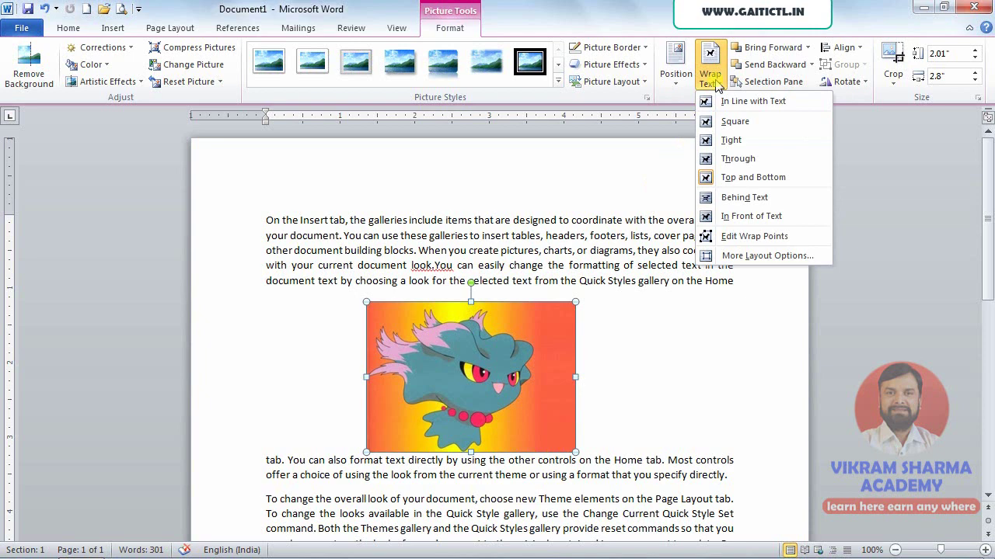
click(733, 122)
mouse_move(486, 353)
mouse_down()
mouse_move(509, 328)
mouse_move(499, 338)
mouse_up()
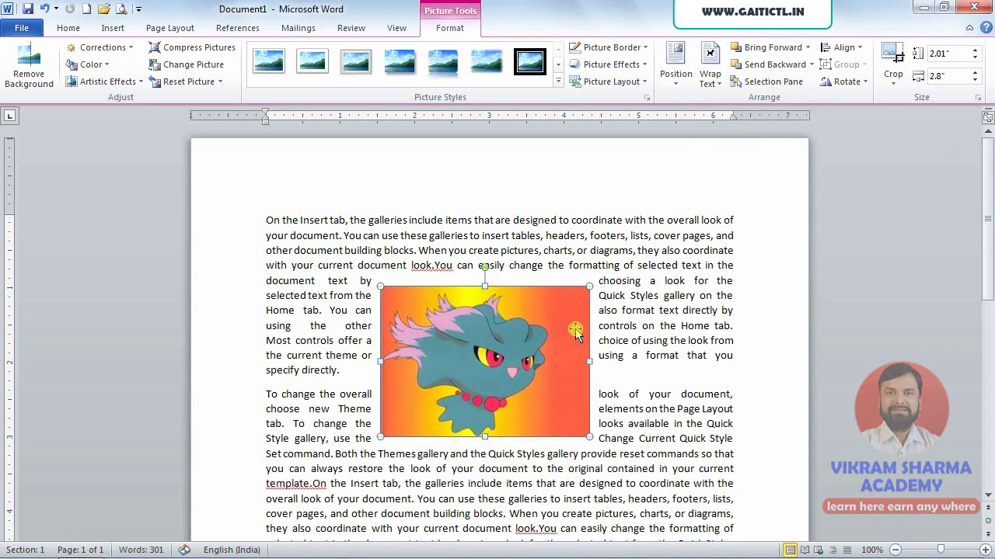
Apply the oval dark-framed picture style to the teal creature, remove its shadow, and show Wrap Text options
click(558, 81)
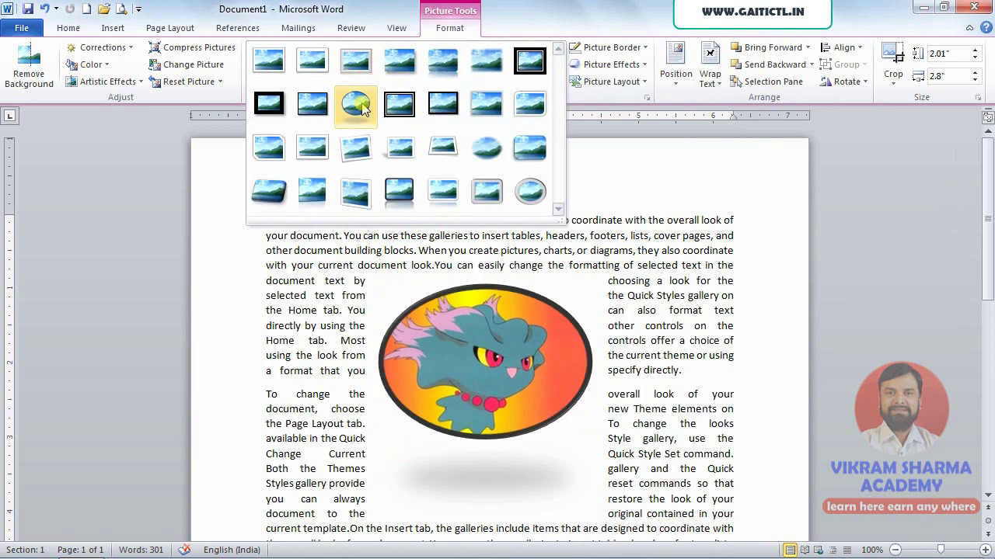
click(363, 109)
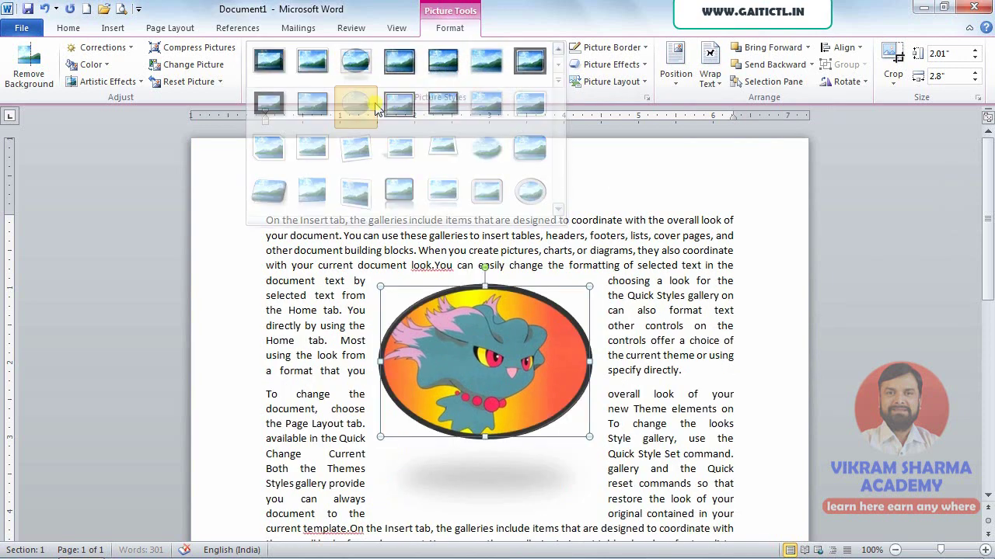
click(622, 66)
mouse_move(619, 129)
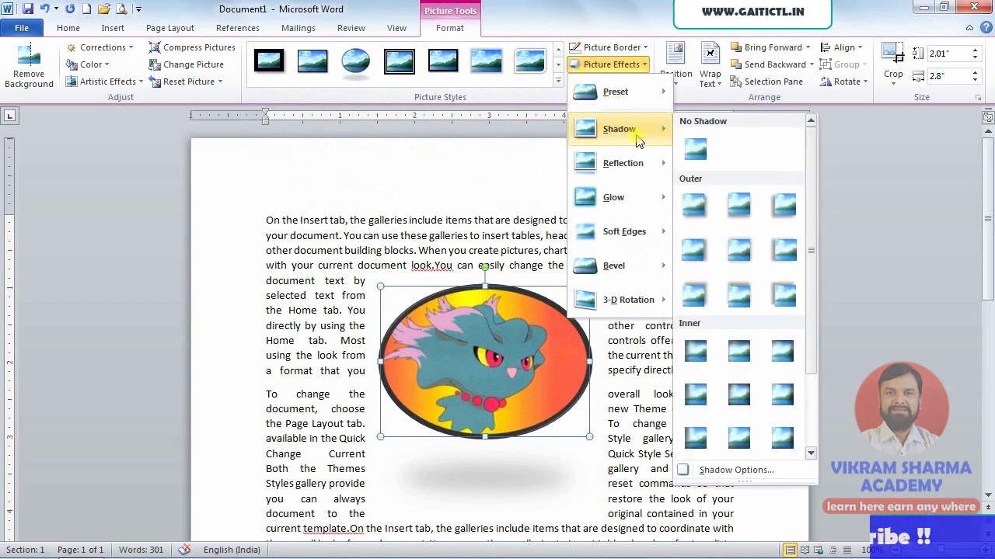
click(694, 149)
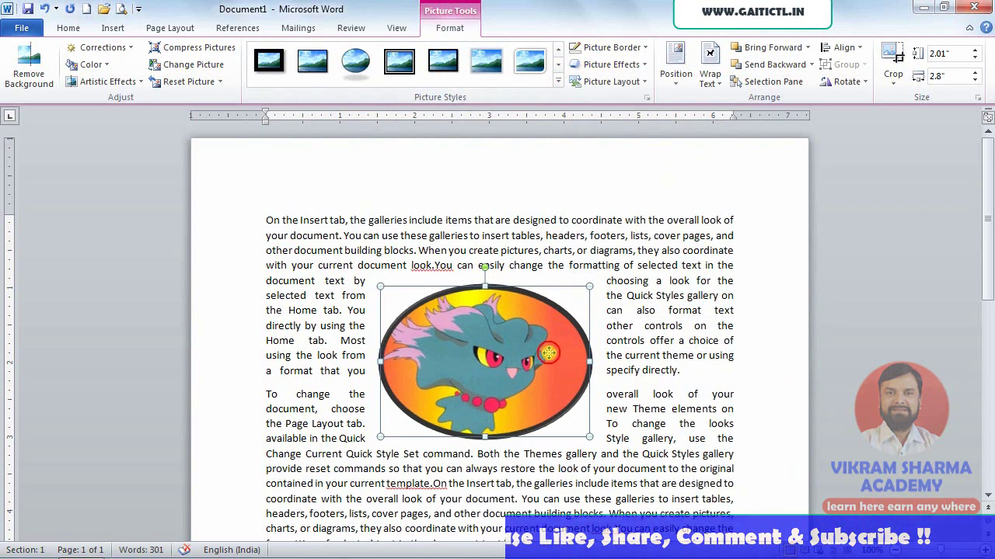
click(709, 82)
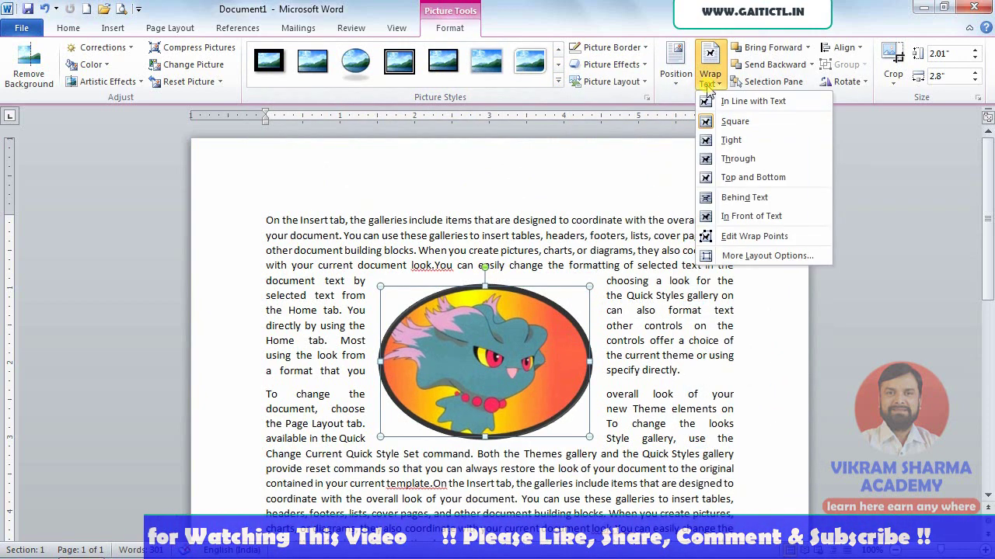
Try Square wrapping on the oval picture, then switch it to Through wrapping
click(715, 121)
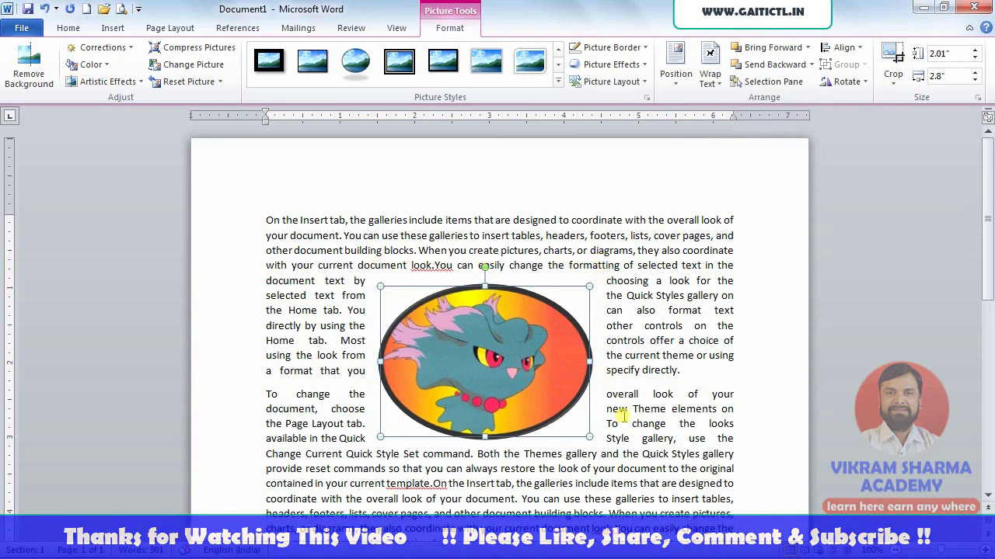
click(605, 452)
click(542, 395)
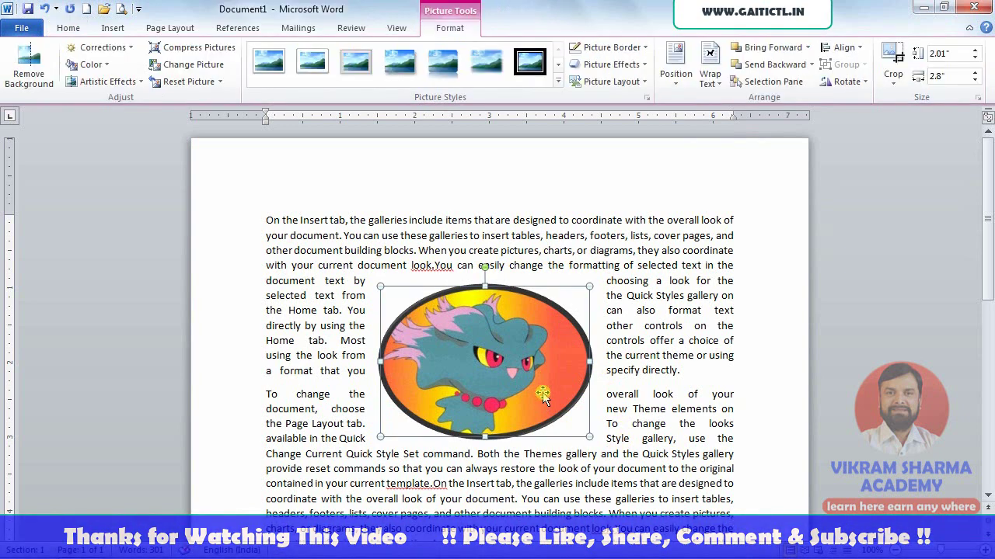
click(707, 82)
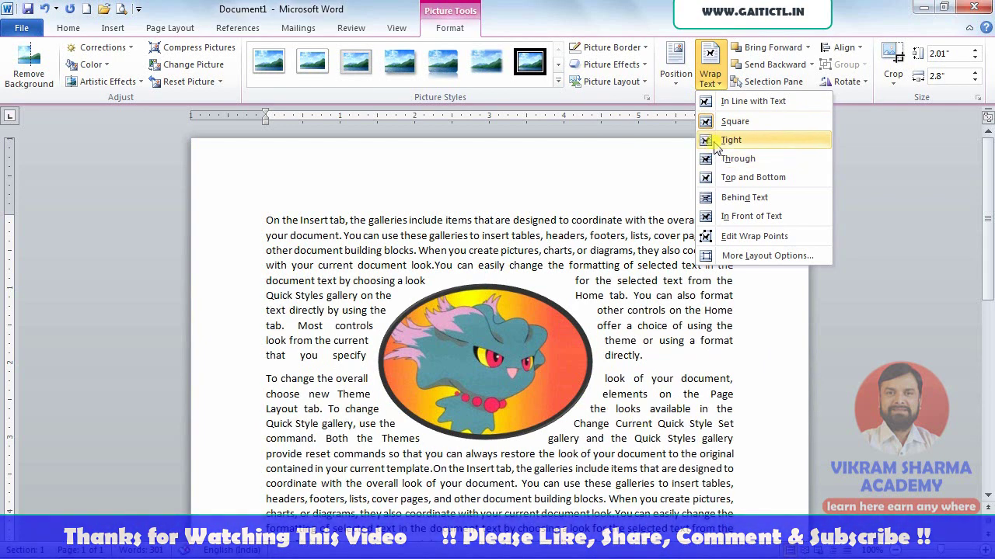
click(730, 159)
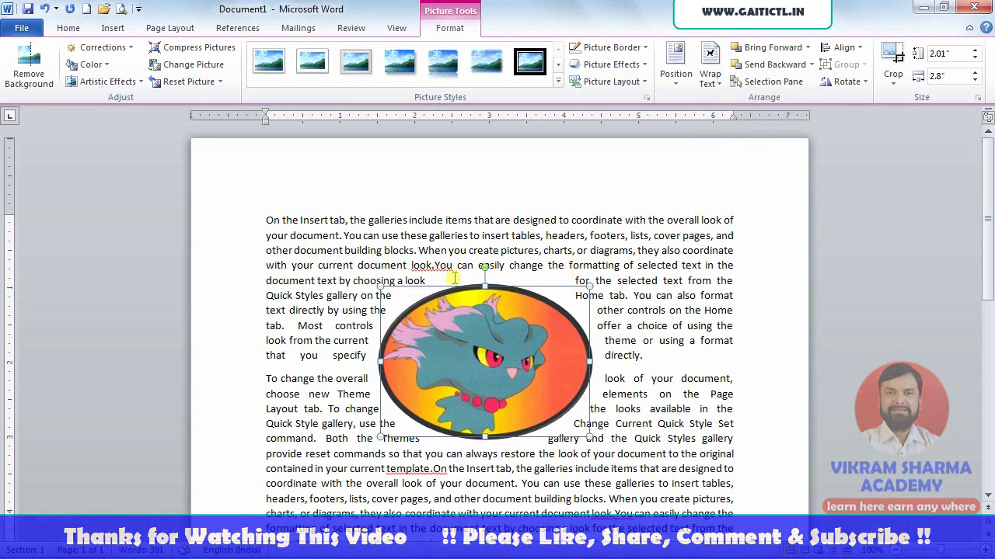
Nudge the oval picture slightly up and left and set it back to Square wrapping
click(683, 332)
drag(524, 393, 516, 377)
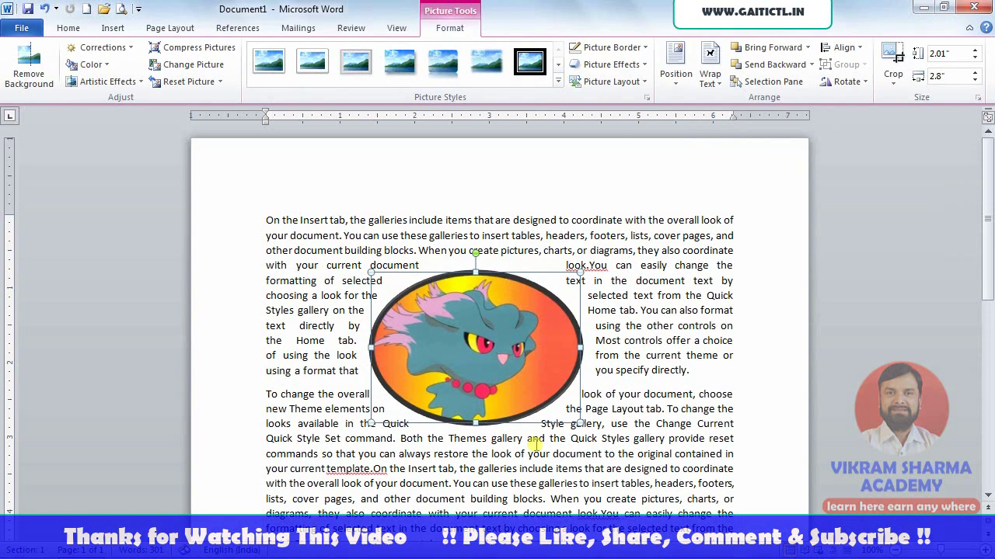
click(711, 75)
click(727, 124)
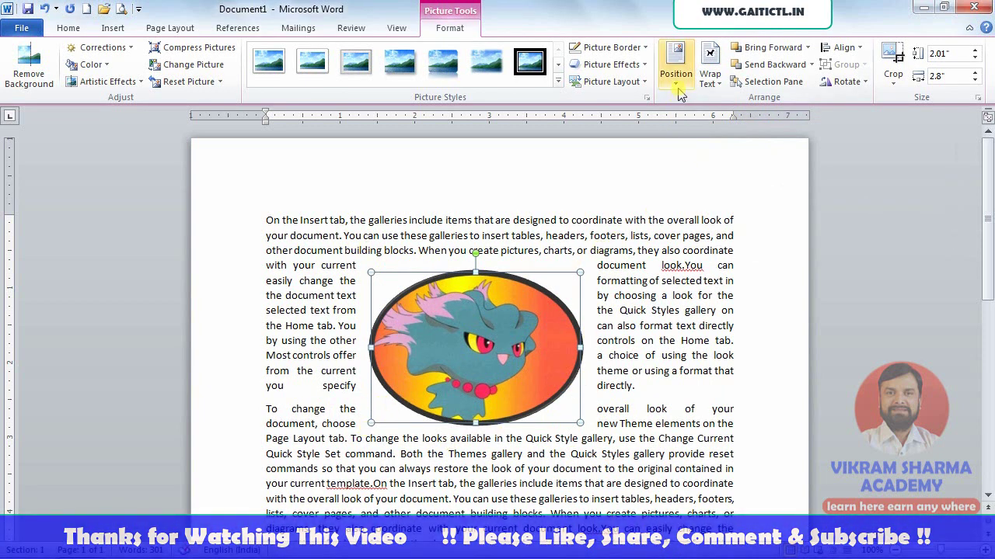
Edit the picture's wrap points, dragging them inward so text hugs the oval shape
click(710, 78)
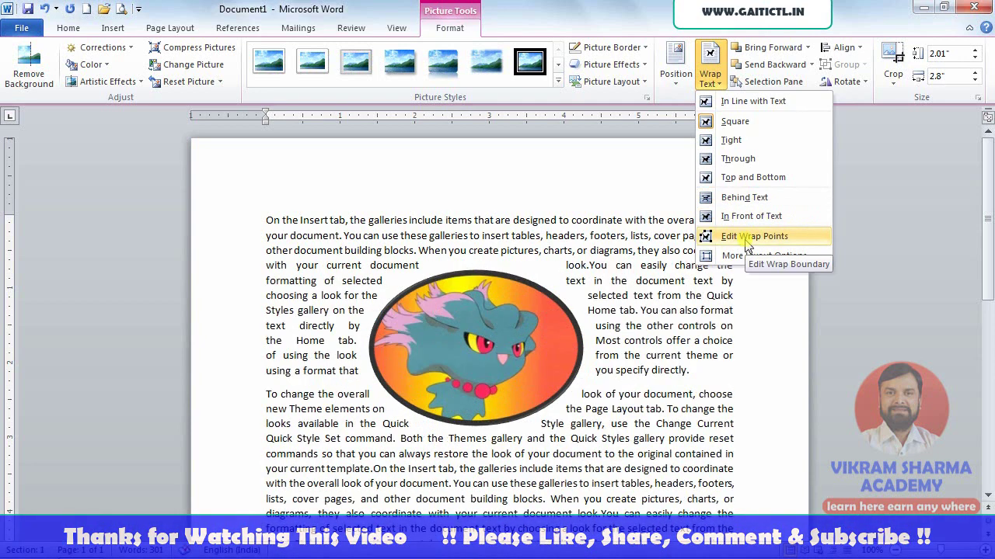
click(744, 238)
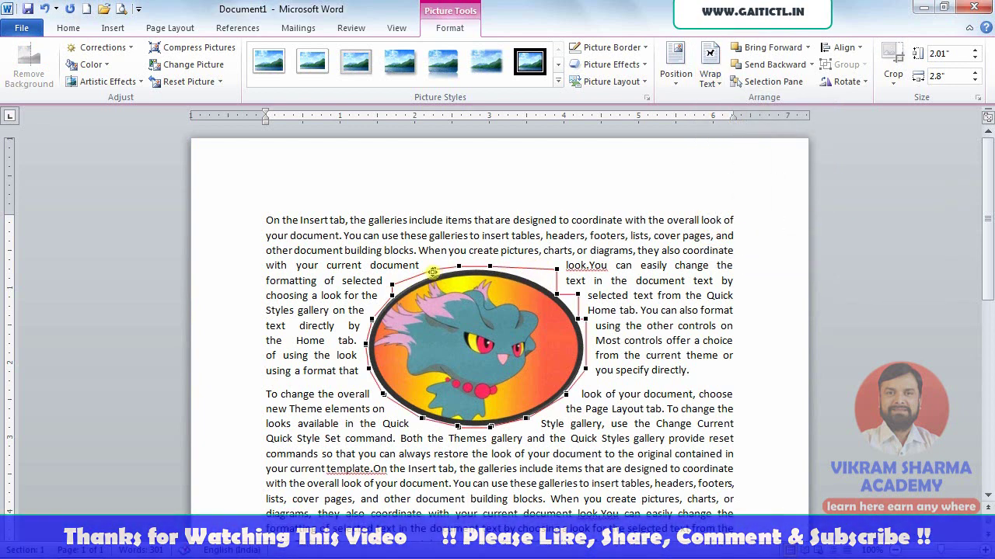
mouse_move(433, 270)
mouse_down()
mouse_move(401, 247)
mouse_move(542, 250)
mouse_up()
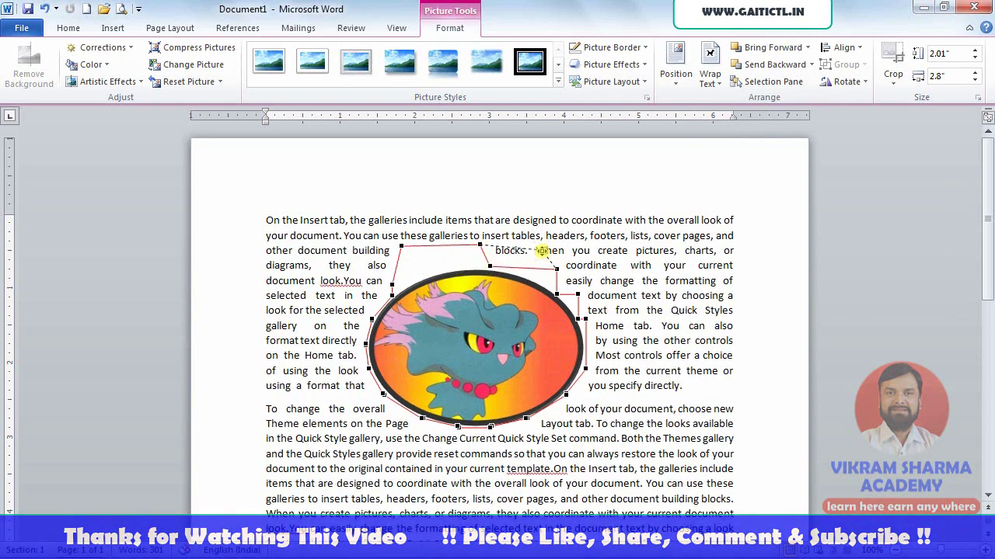
drag(372, 321, 442, 357)
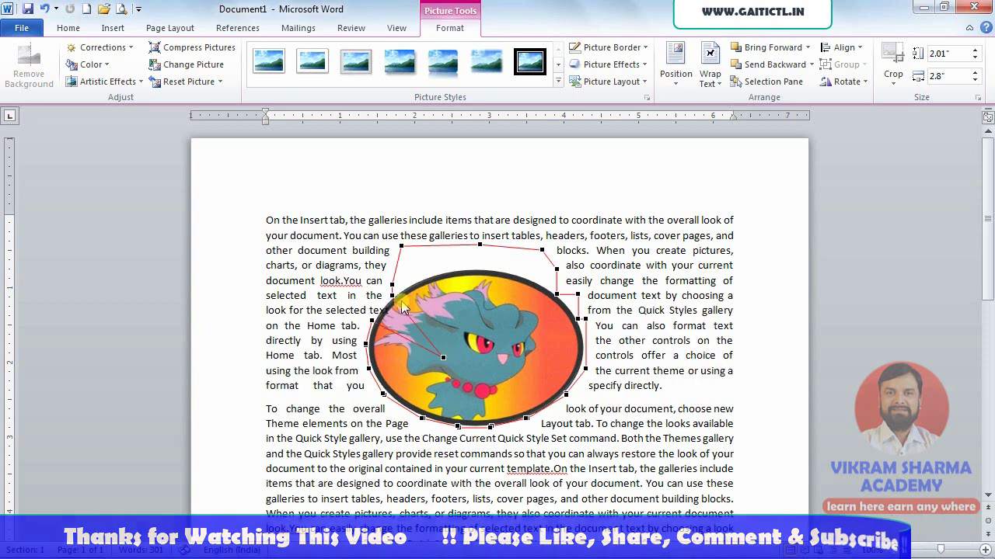
mouse_move(394, 296)
mouse_down()
mouse_move(443, 300)
mouse_move(474, 283)
mouse_move(487, 293)
mouse_up()
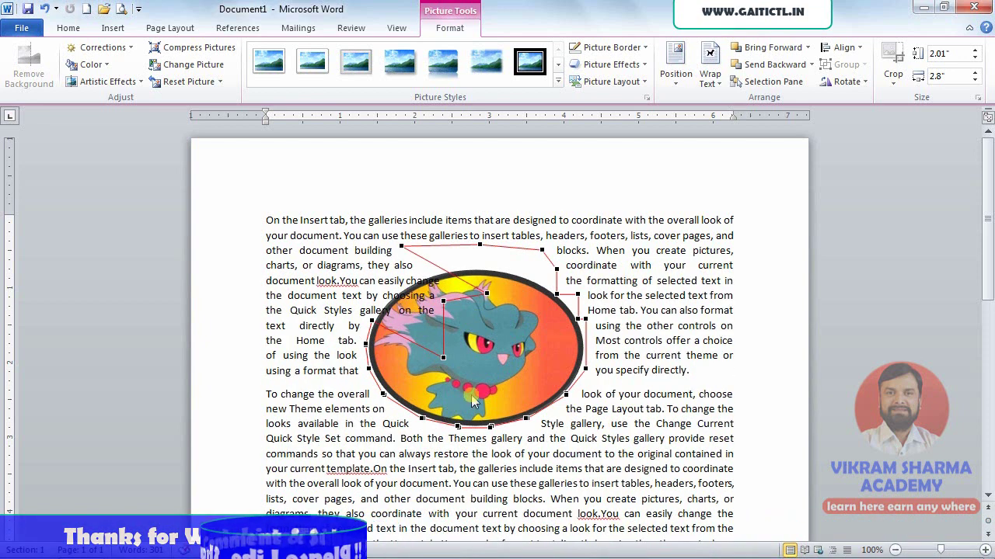
mouse_move(474, 427)
mouse_down()
mouse_move(495, 379)
mouse_move(440, 385)
mouse_up()
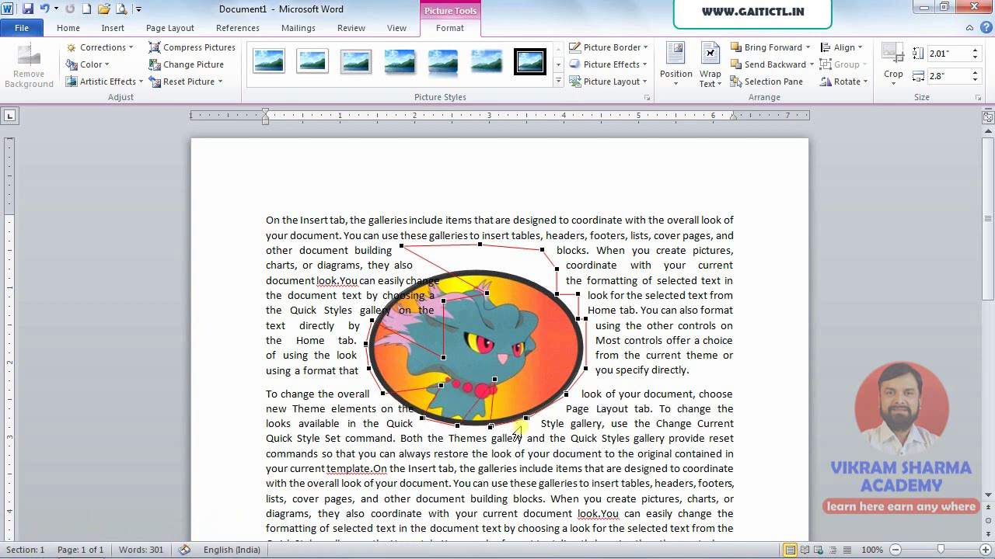
Deselect the picture and return to the body text to check the new wrap
click(664, 282)
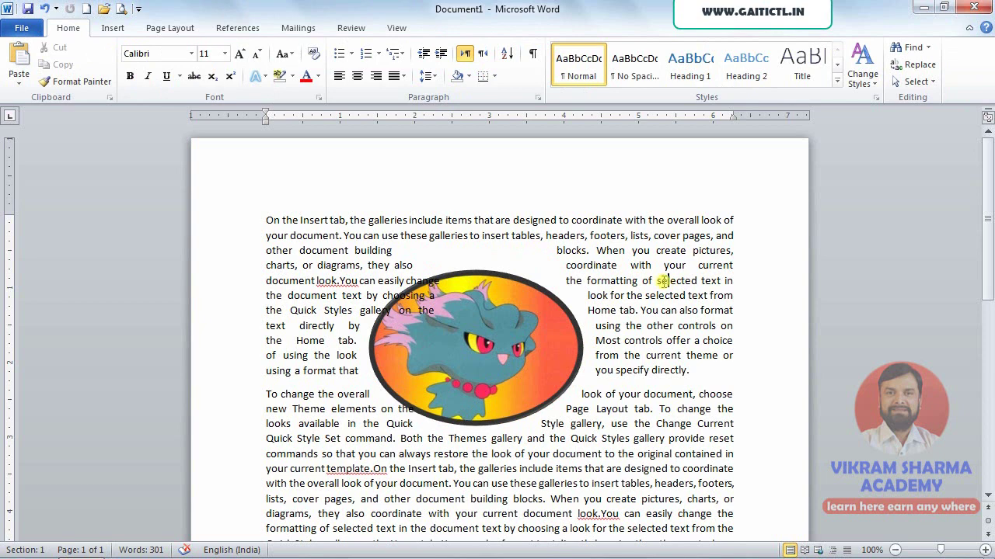
click(535, 366)
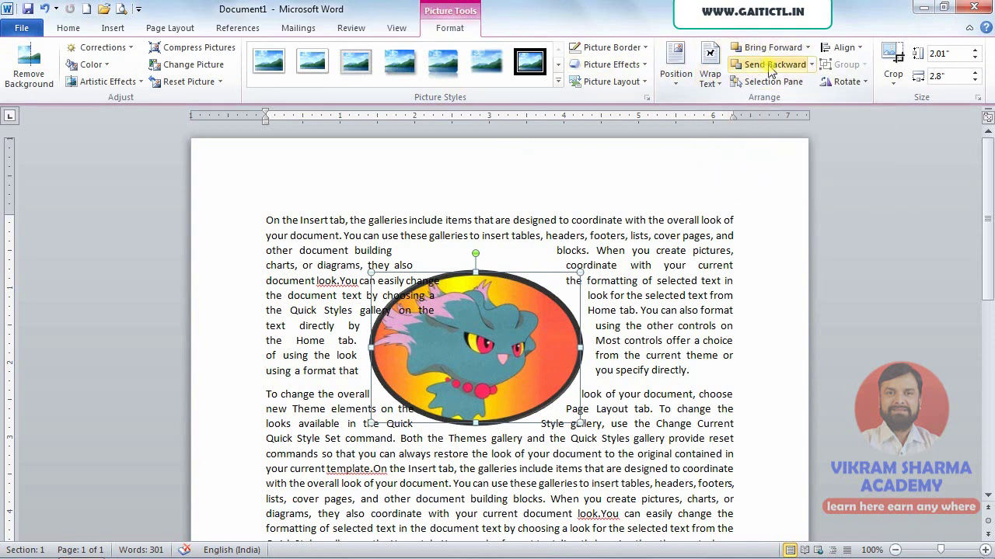
click(661, 253)
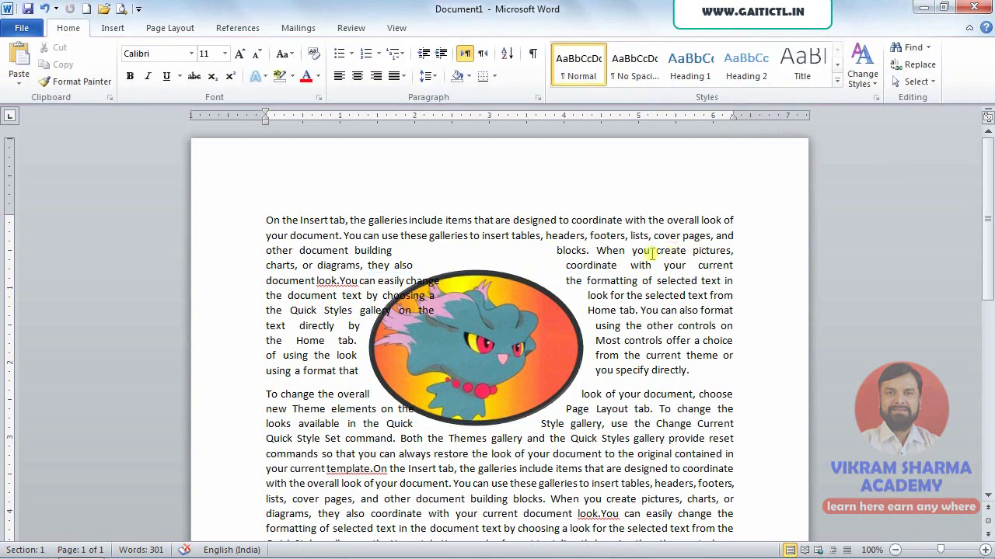
click(614, 286)
In a new blank document, insert the 1413wapaper_009 image and shrink it to about half size
key(ctrl+n)
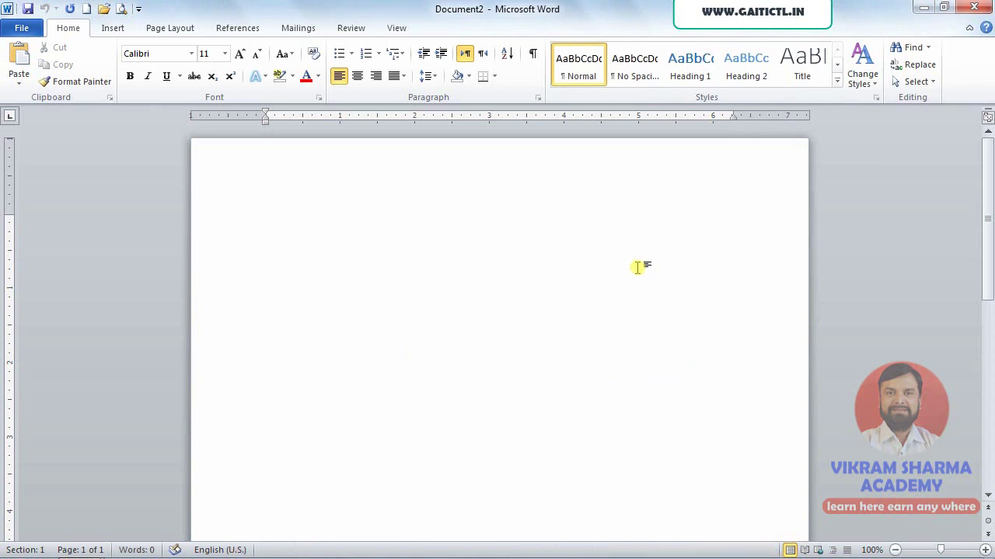
click(114, 28)
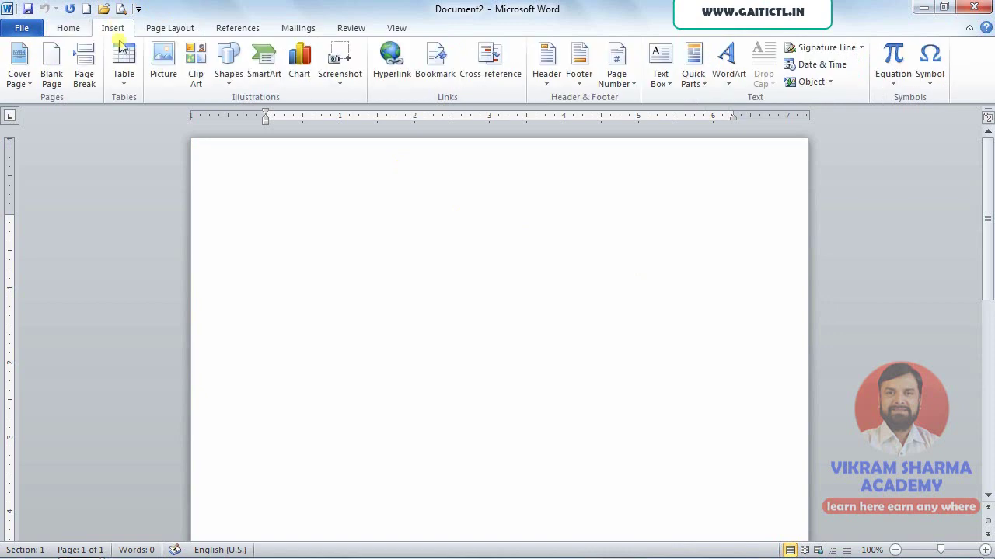
click(163, 70)
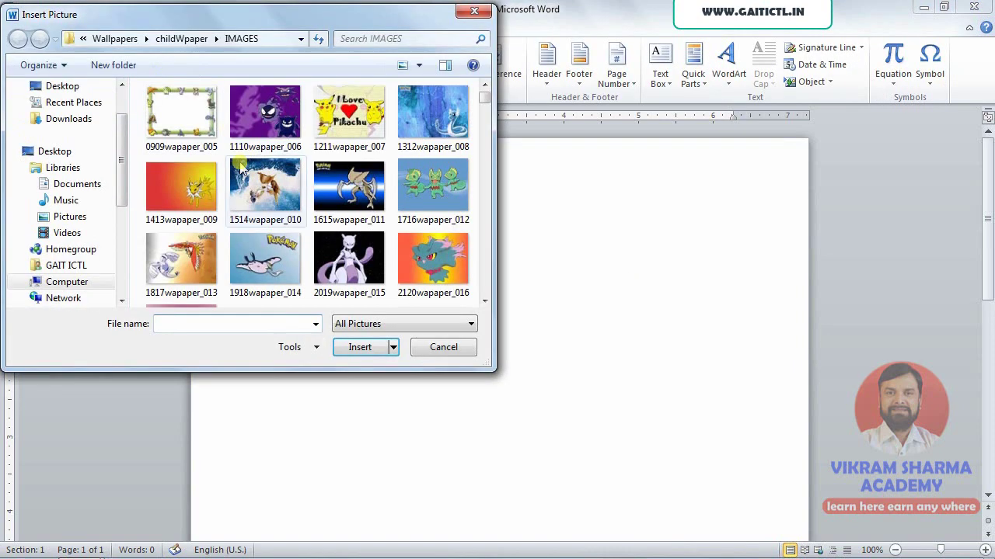
click(182, 186)
click(342, 350)
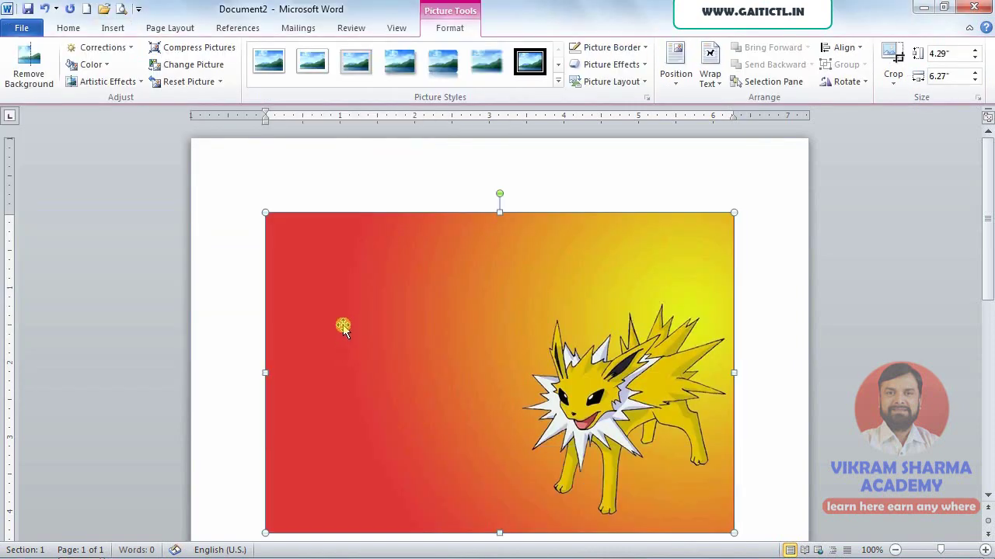
drag(737, 215, 522, 356)
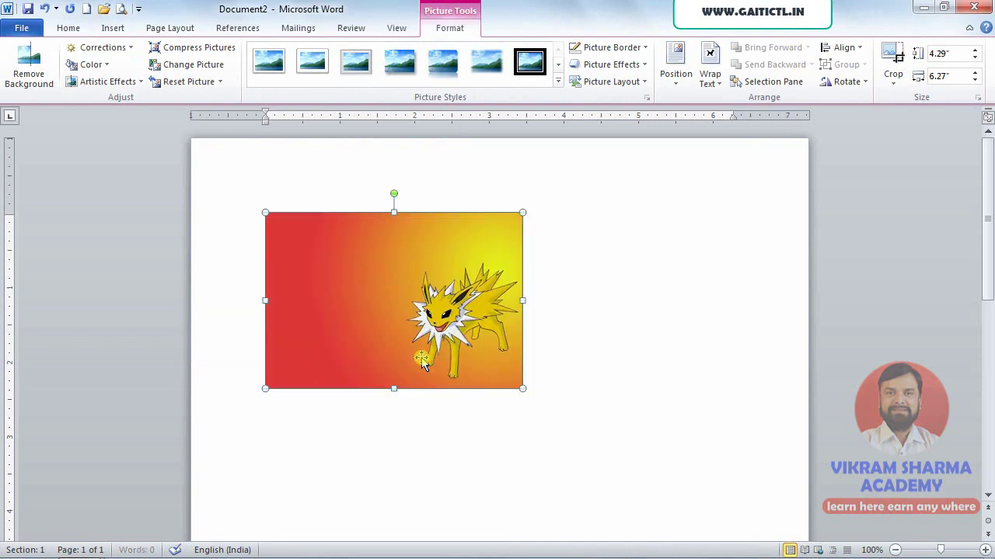
Insert the 1615wapaper_011 image and shrink it to 3.29" by 4.73"
click(112, 28)
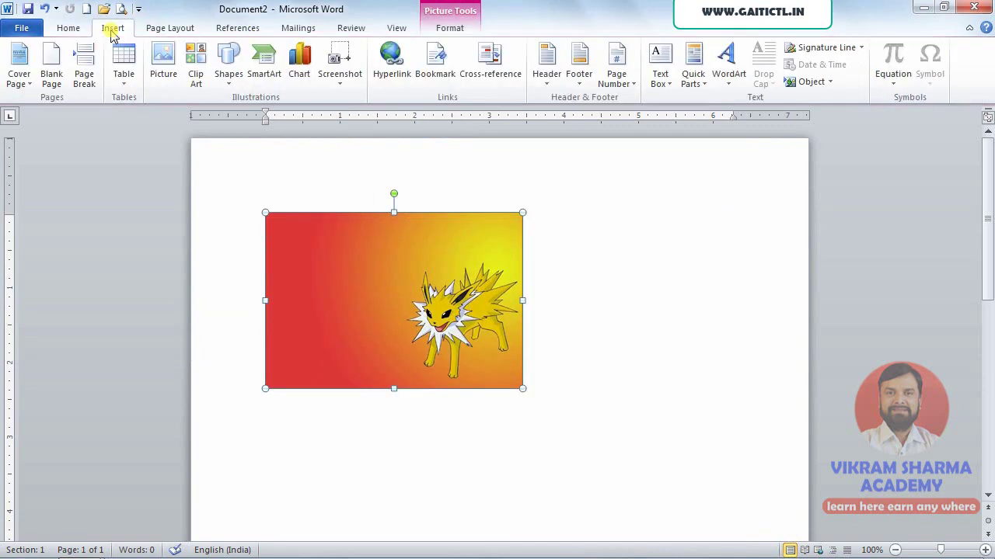
click(164, 66)
click(346, 182)
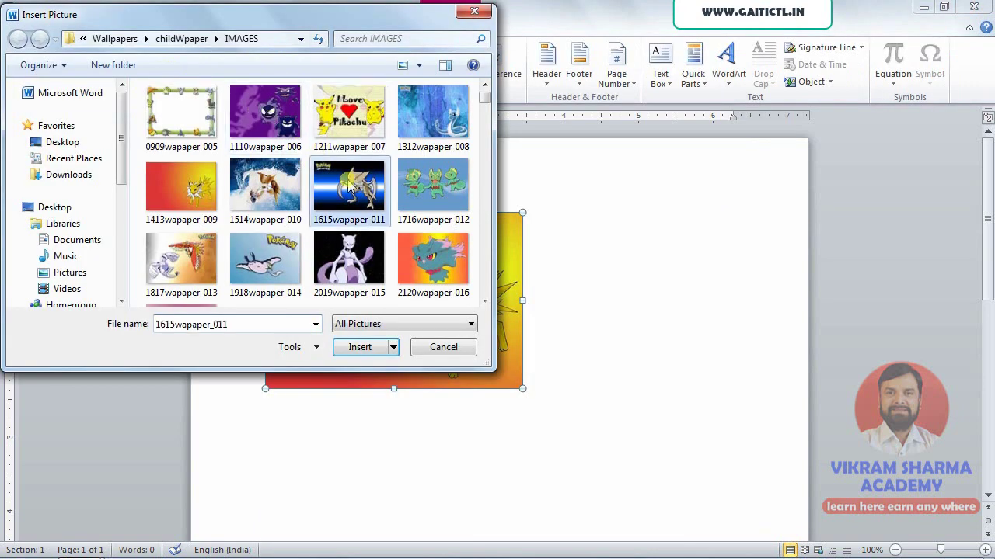
click(360, 350)
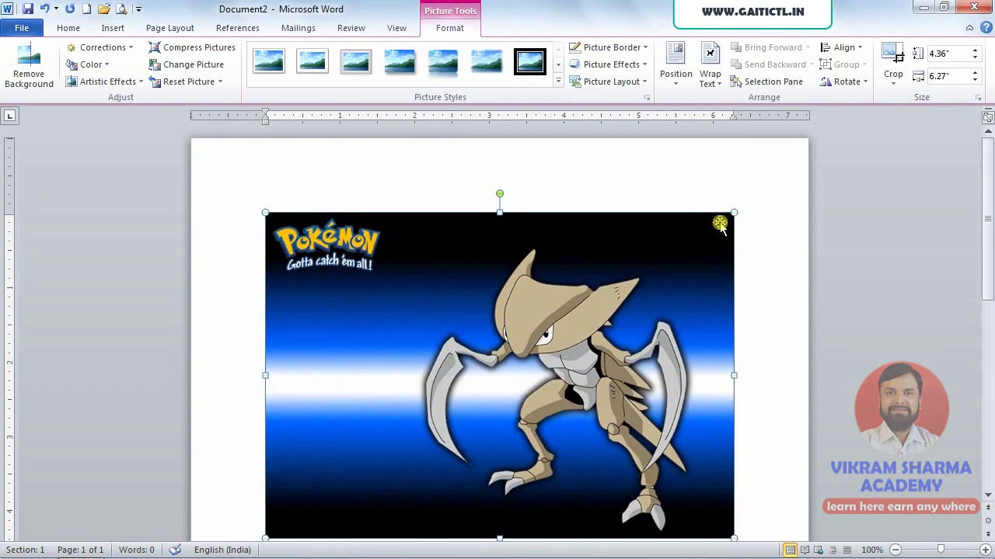
drag(735, 215, 619, 291)
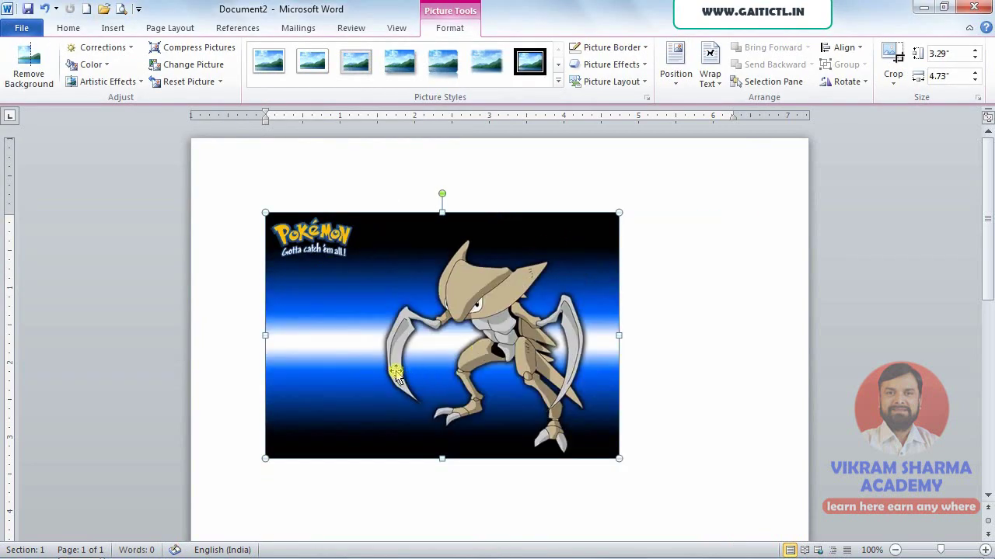
Set the 1615wapaper_011 picture to In Front of Text and move it right and lower on the page
click(709, 73)
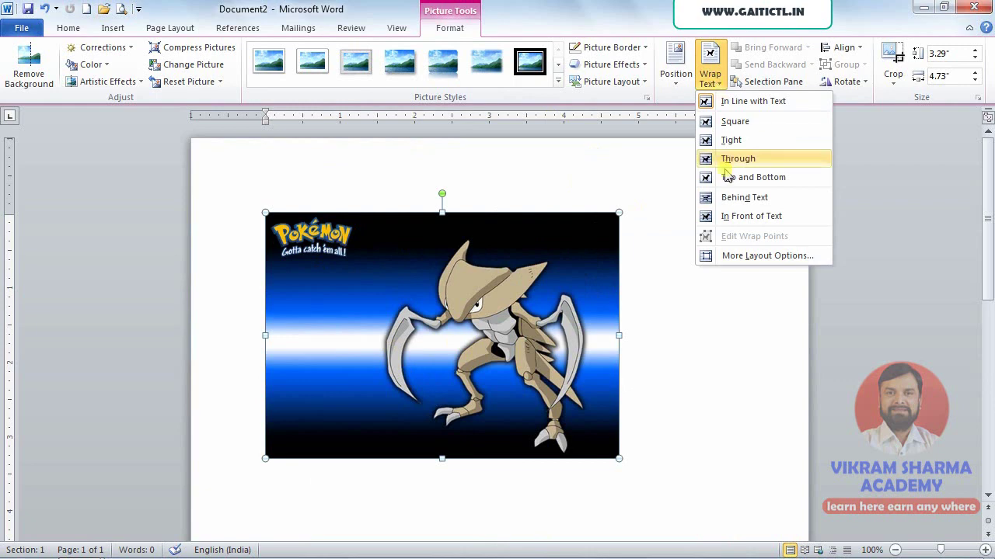
click(731, 216)
mouse_move(391, 289)
mouse_down()
mouse_move(504, 299)
mouse_move(454, 362)
mouse_move(453, 312)
mouse_move(429, 276)
mouse_up()
click(389, 237)
Insert the Mewtwo picture, float it In Front of Text, and drag it to the upper right over Kabutops
click(288, 209)
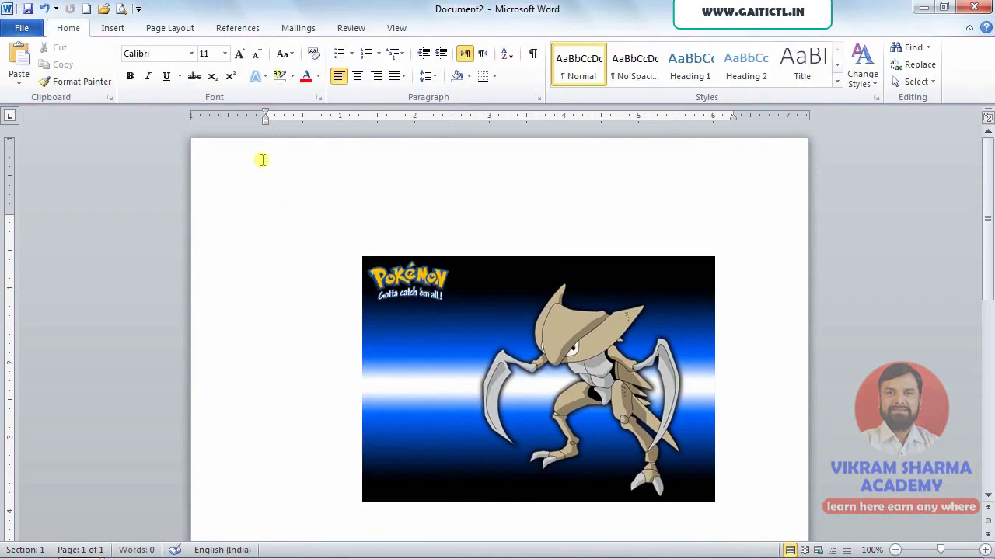
click(112, 28)
click(164, 63)
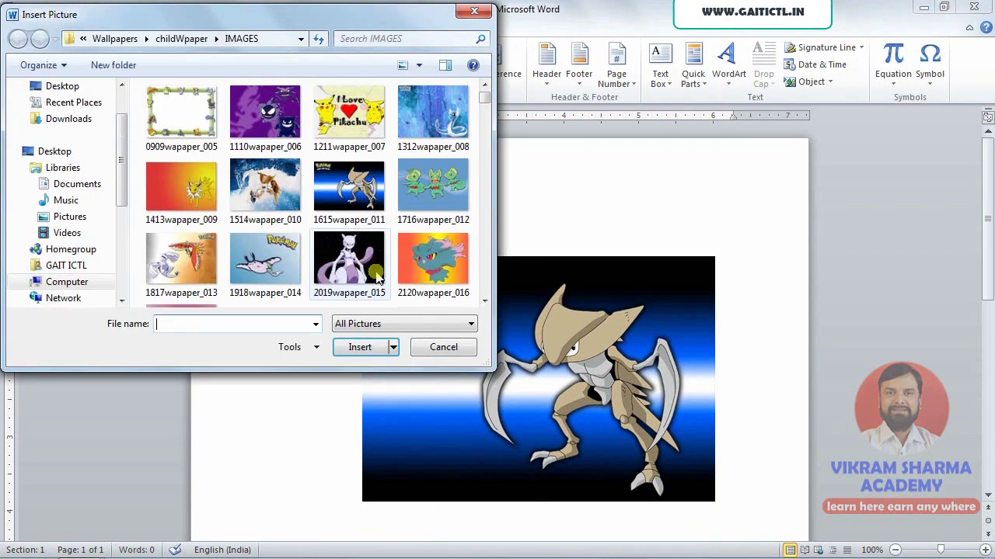
double_click(342, 253)
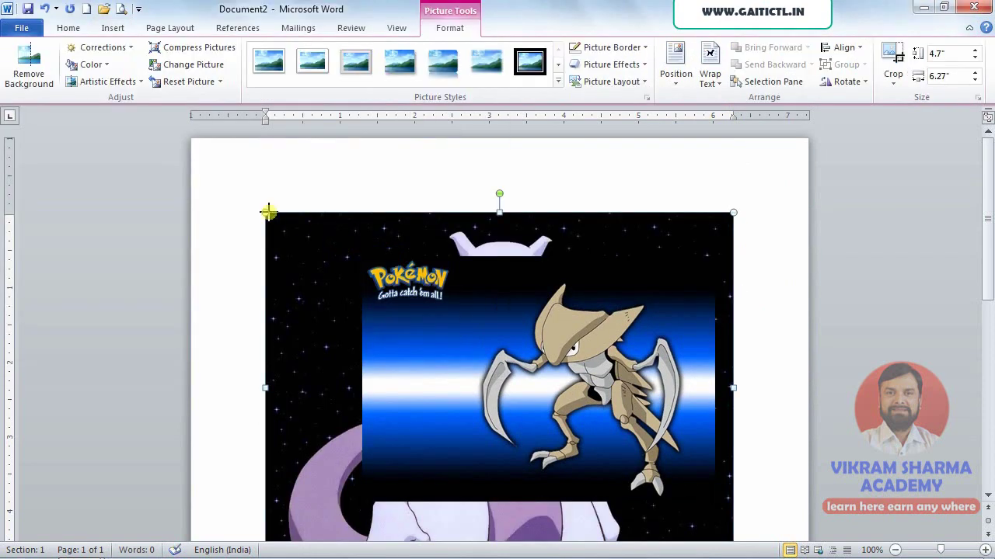
click(675, 68)
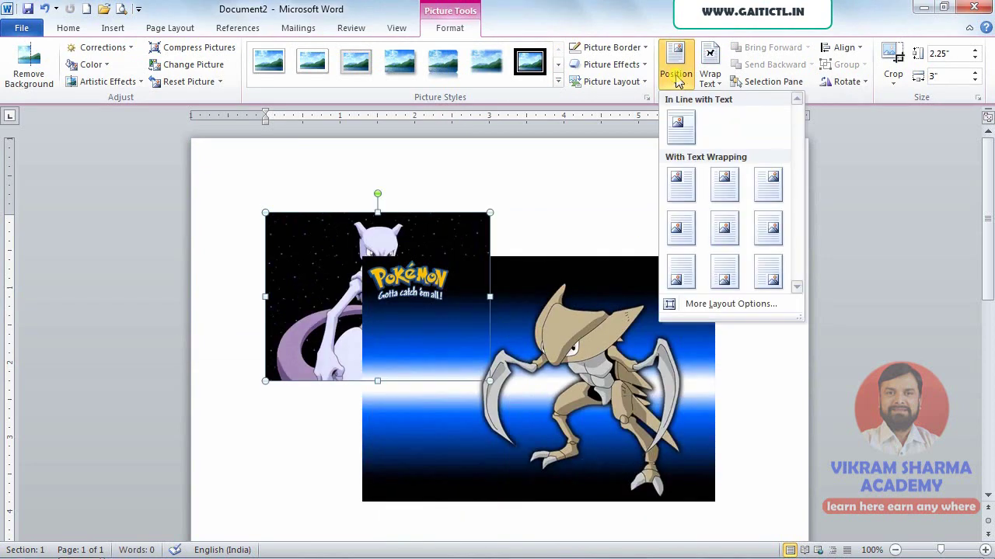
click(711, 73)
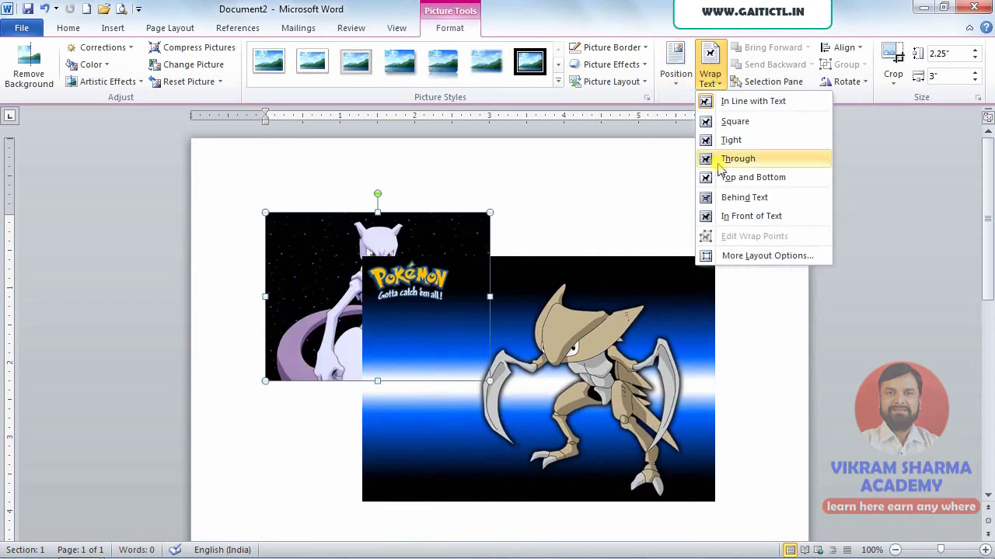
click(706, 216)
drag(446, 286, 717, 278)
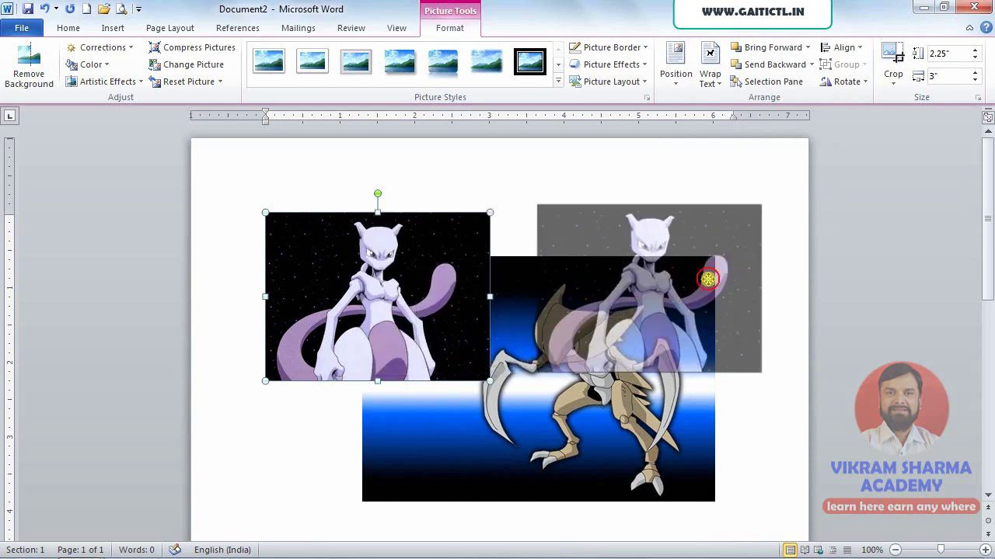
click(107, 29)
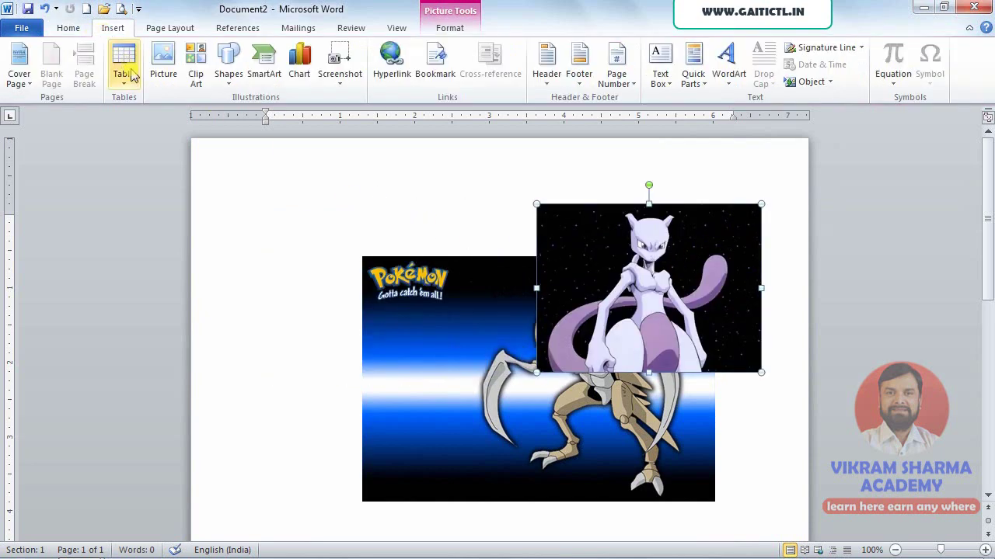
triple_click(266, 223)
click(163, 59)
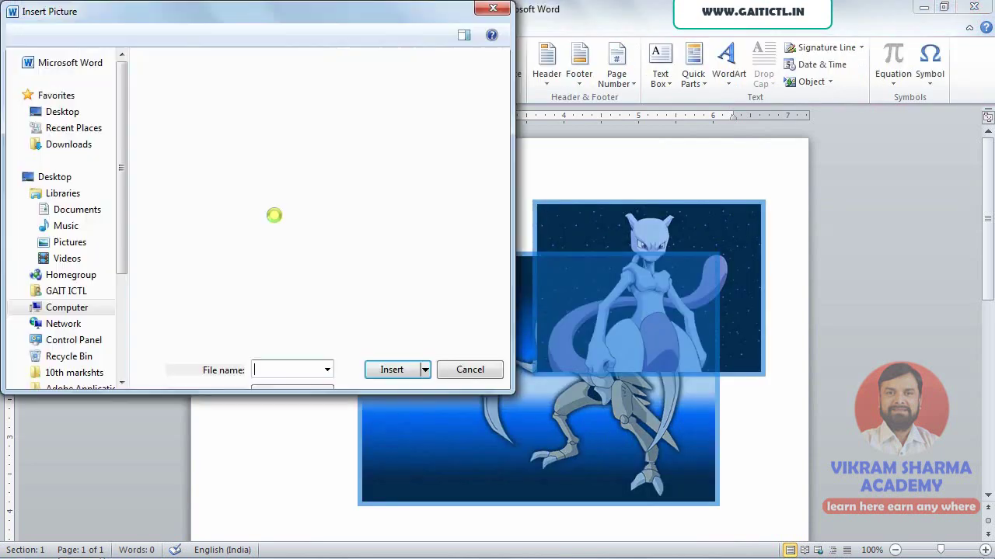
click(181, 38)
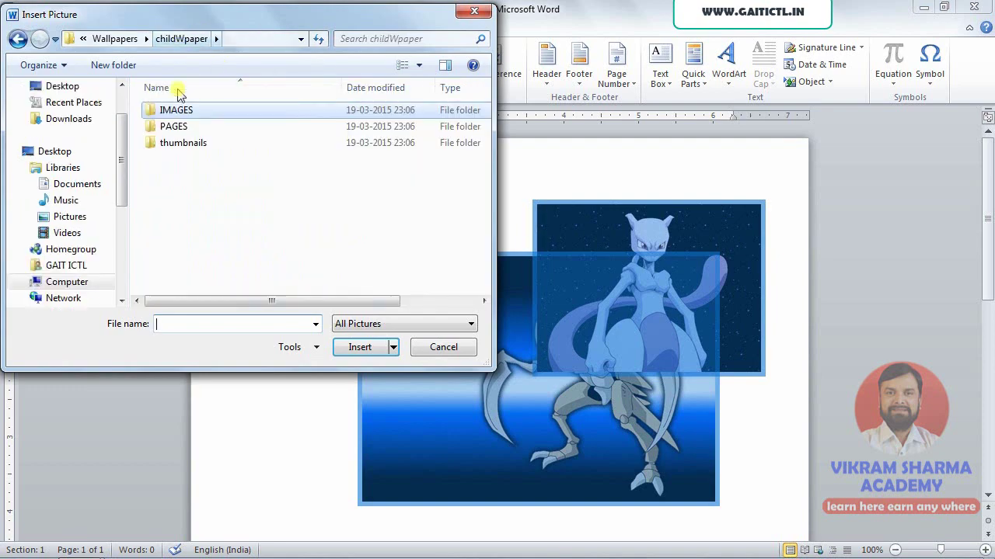
double_click(175, 127)
double_click(178, 124)
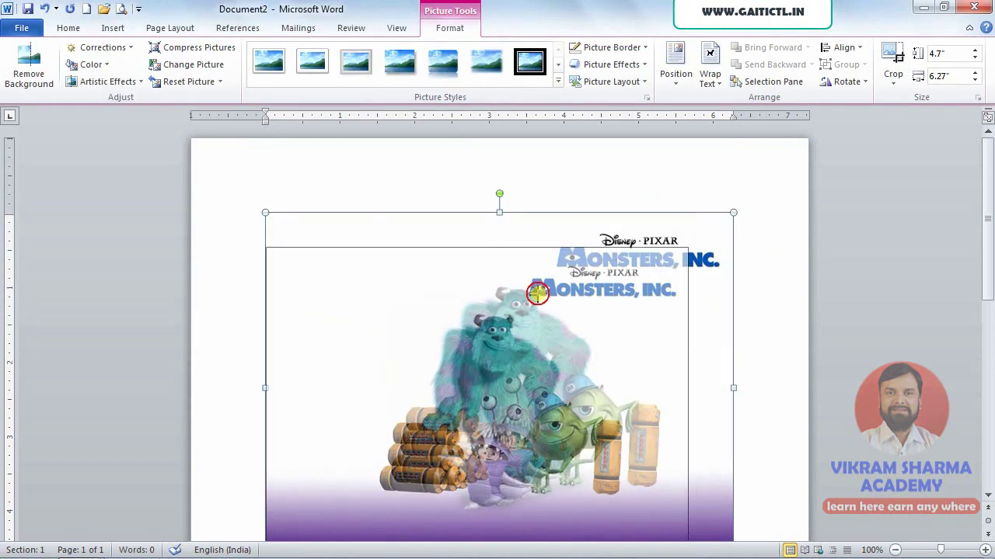
drag(733, 215, 364, 345)
click(568, 344)
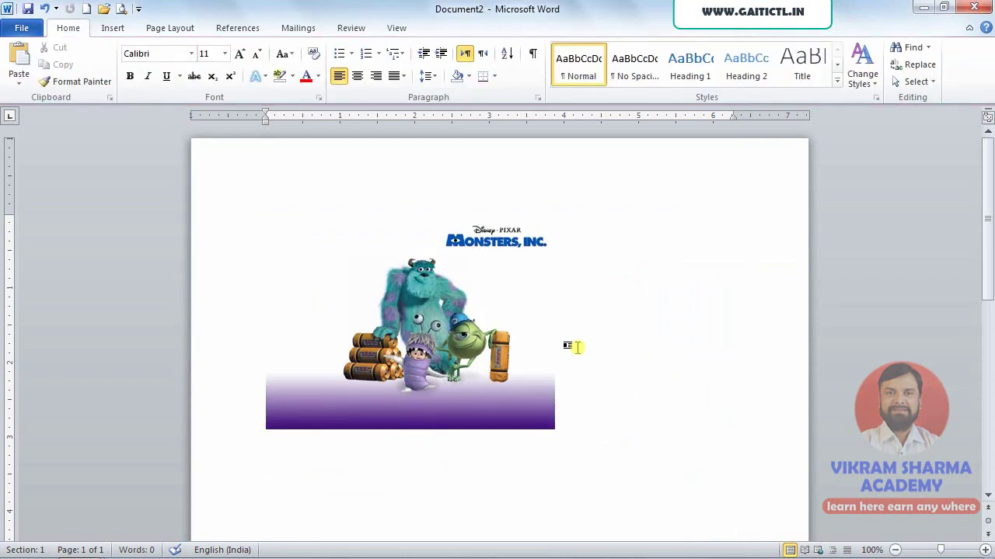
click(471, 331)
scroll(577, 446, down, 5)
scroll(591, 431, down, 3)
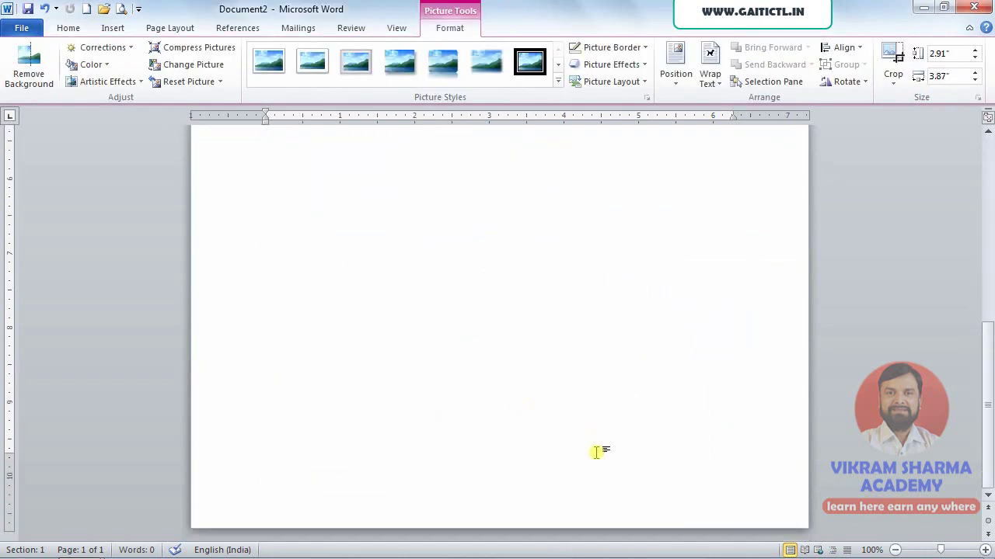
scroll(603, 455, up, 5)
click(710, 77)
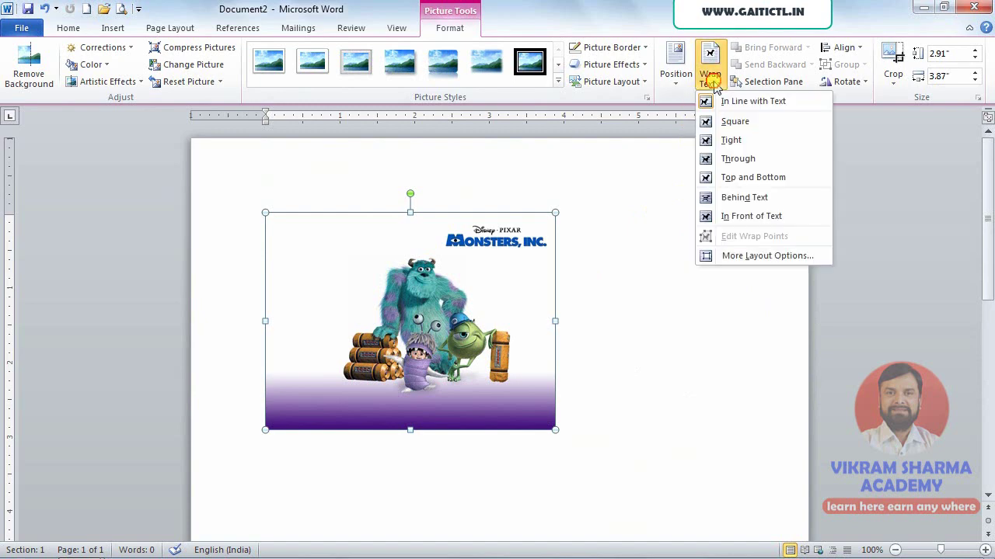
click(727, 216)
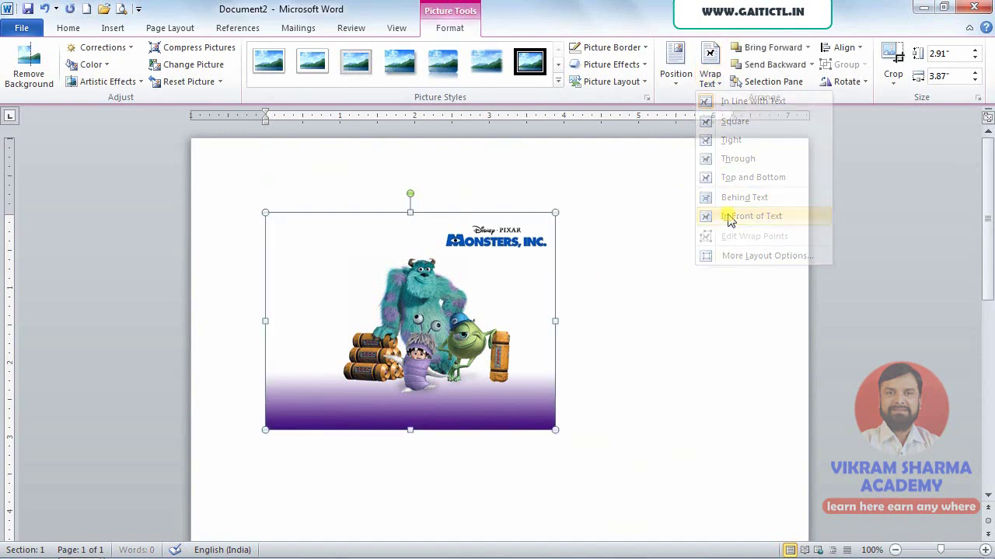
mouse_move(482, 297)
mouse_down()
mouse_move(546, 417)
mouse_move(567, 484)
mouse_up()
scroll(604, 332, down, 9)
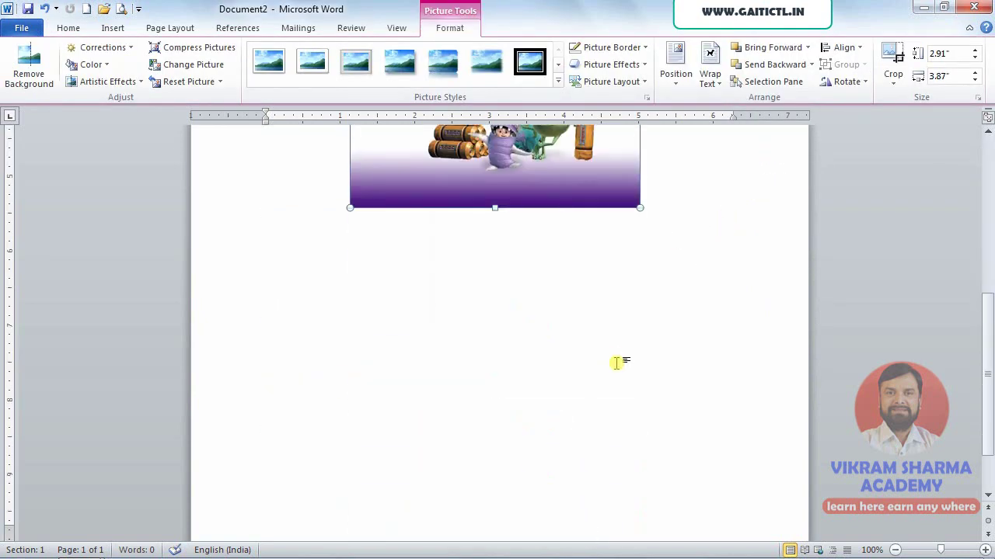
scroll(622, 360, down, 2)
scroll(631, 347, up, 8)
scroll(631, 345, up, 3)
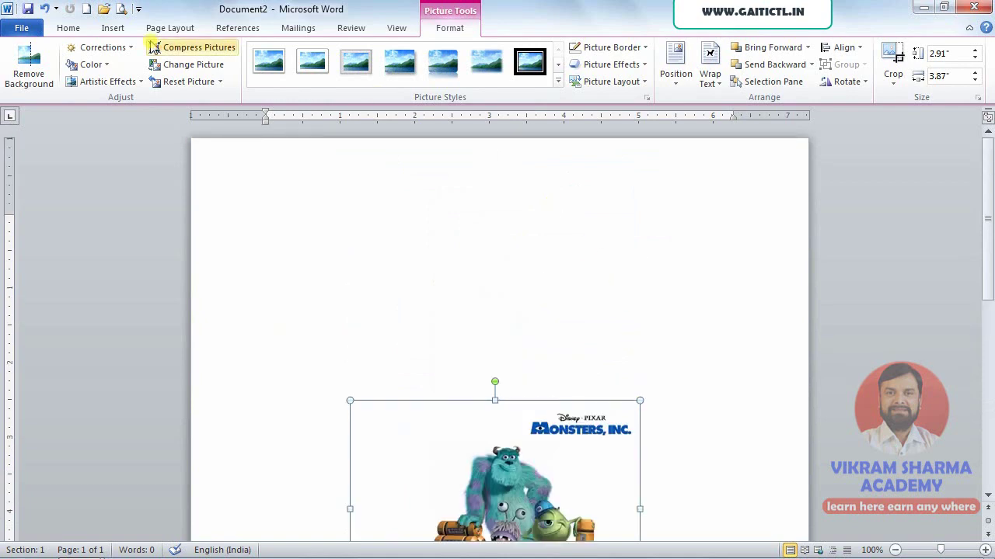
click(44, 10)
click(44, 10)
click(45, 10)
click(44, 9)
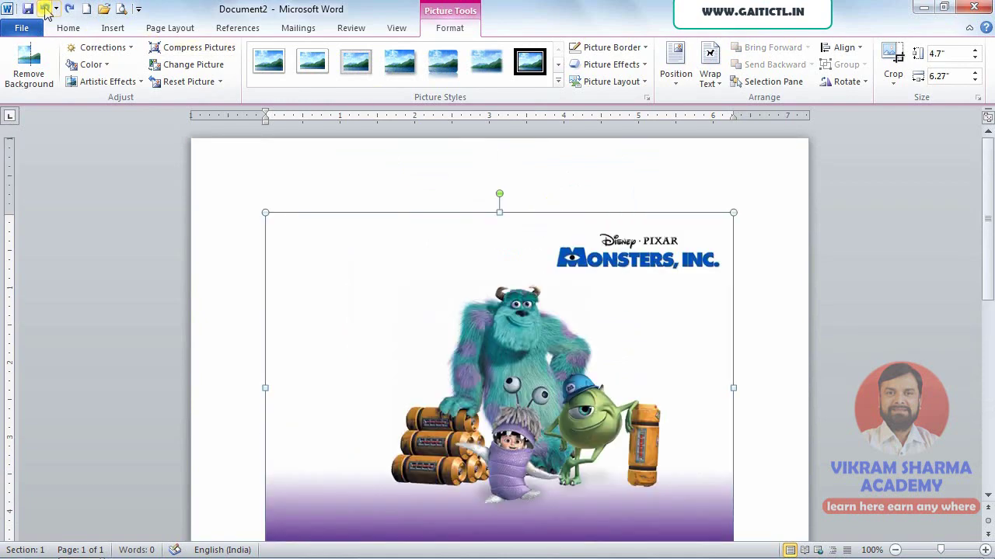
click(44, 9)
click(361, 193)
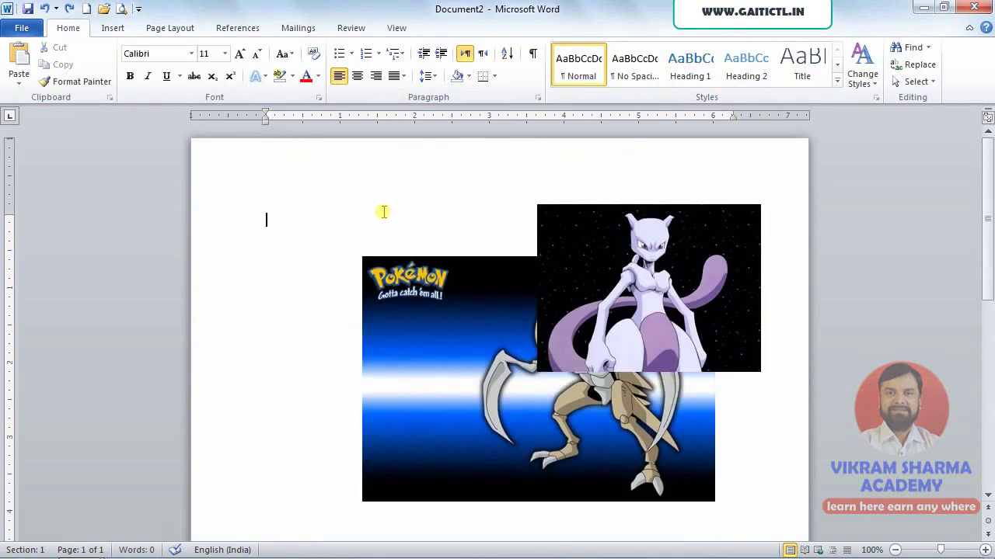
Insert the MI Wallpaper picture and set it to In Front of Text
click(112, 28)
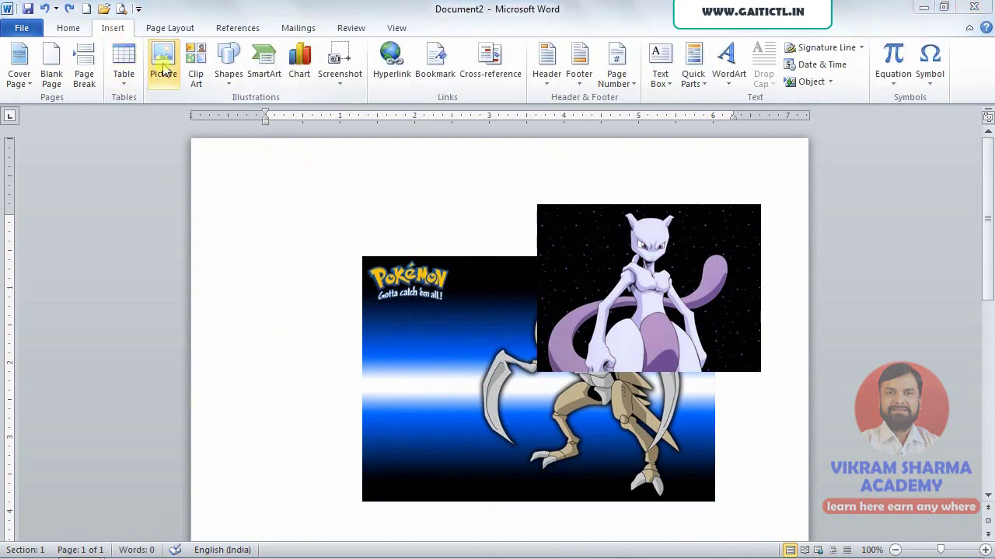
click(164, 70)
double_click(185, 140)
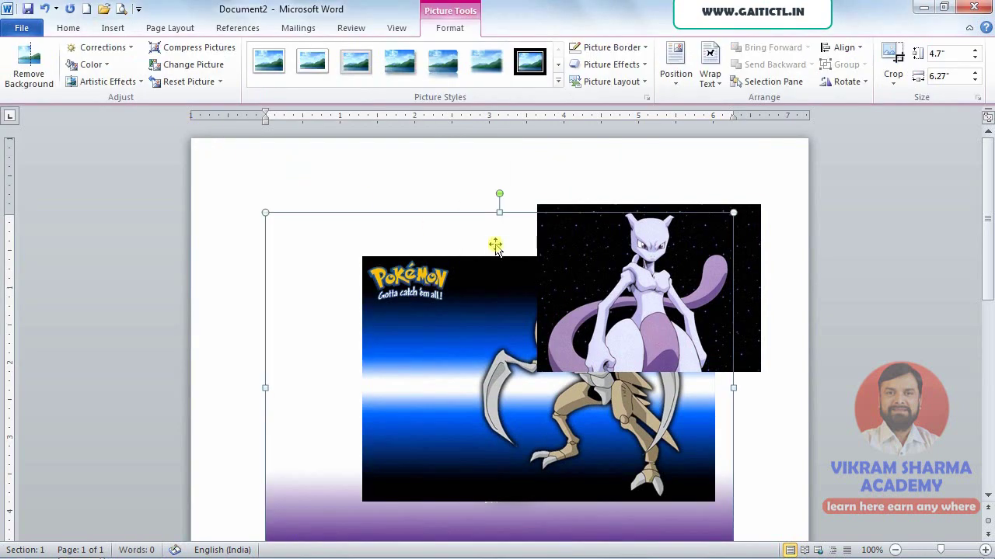
click(710, 74)
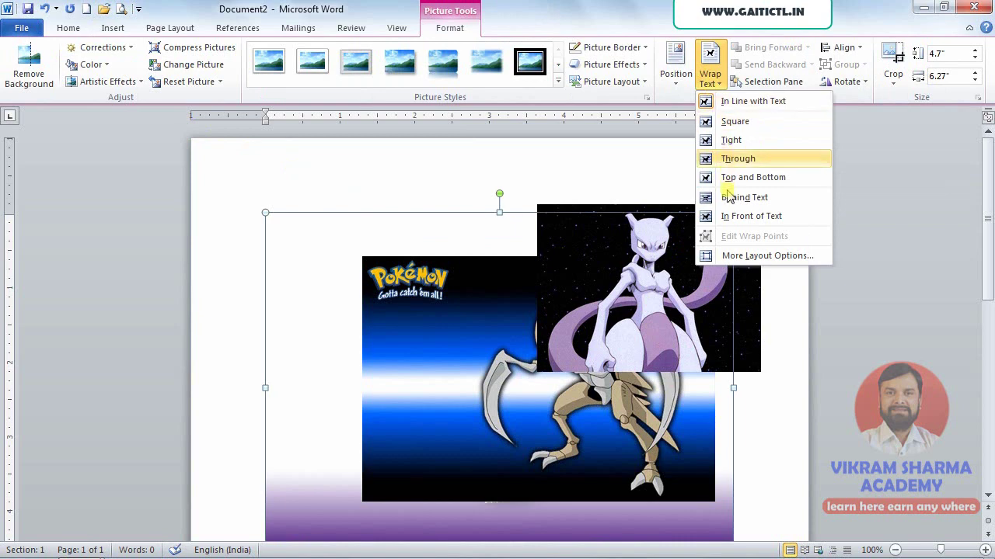
click(730, 216)
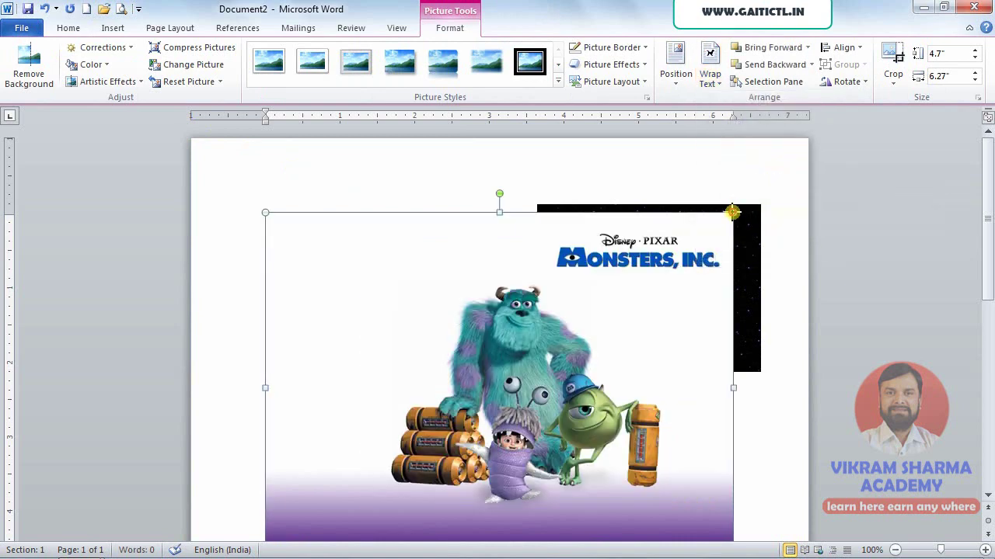
Resize the Monsters, Inc. picture to 3.23" by 4.31" and move it up over Mewtwo
drag(733, 211, 502, 386)
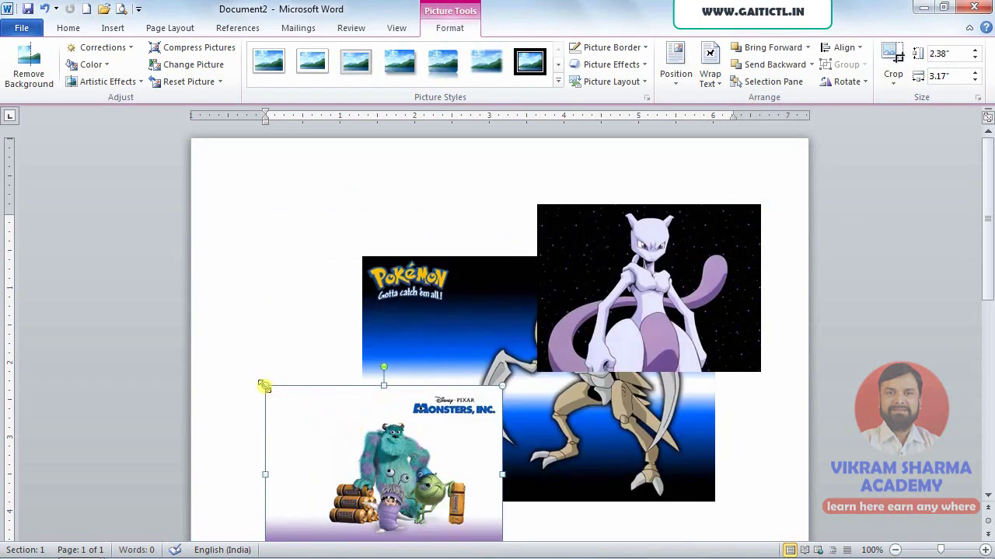
drag(264, 386, 183, 323)
drag(353, 400, 408, 280)
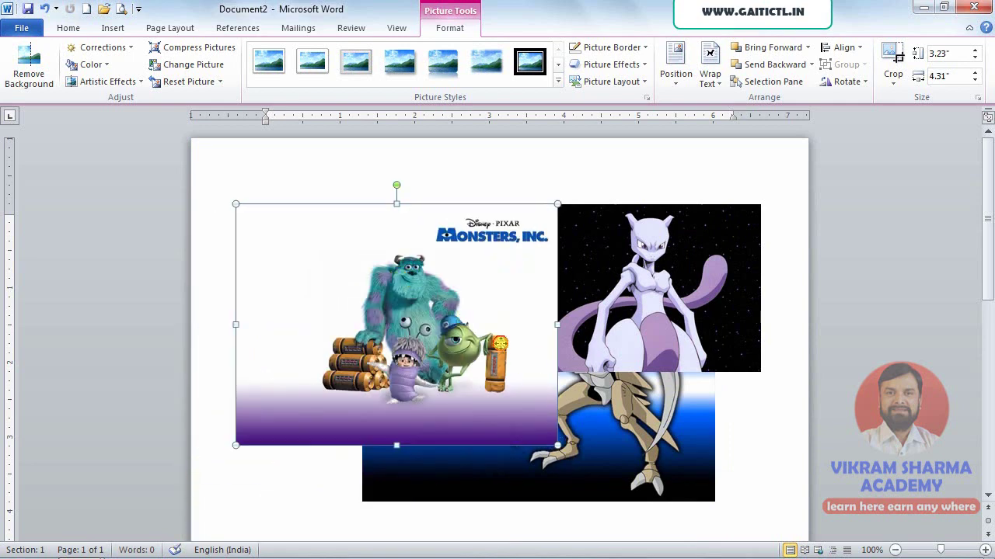
drag(500, 343, 551, 326)
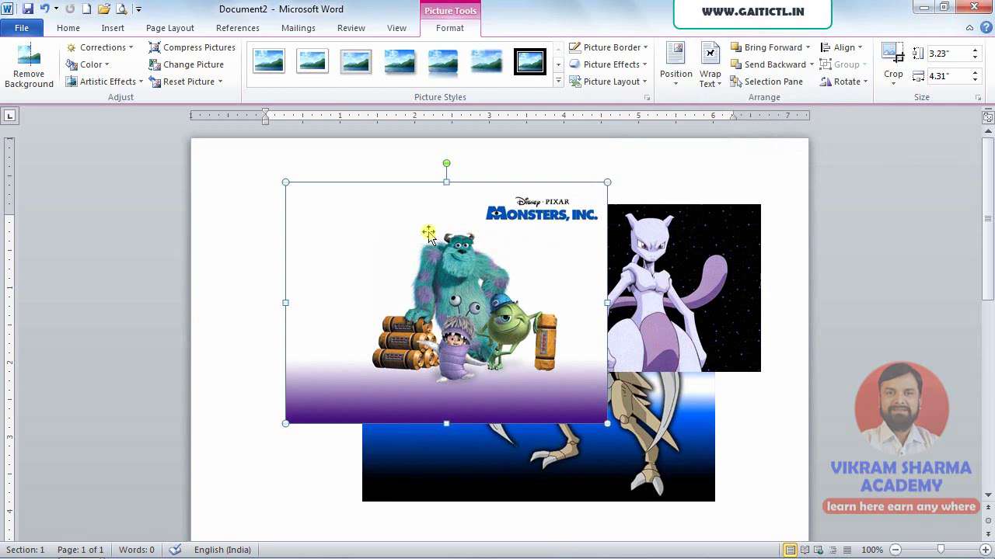
Send the Monsters, Inc. picture backward twice, behind the Mewtwo and Pokémon pictures
click(630, 270)
click(593, 272)
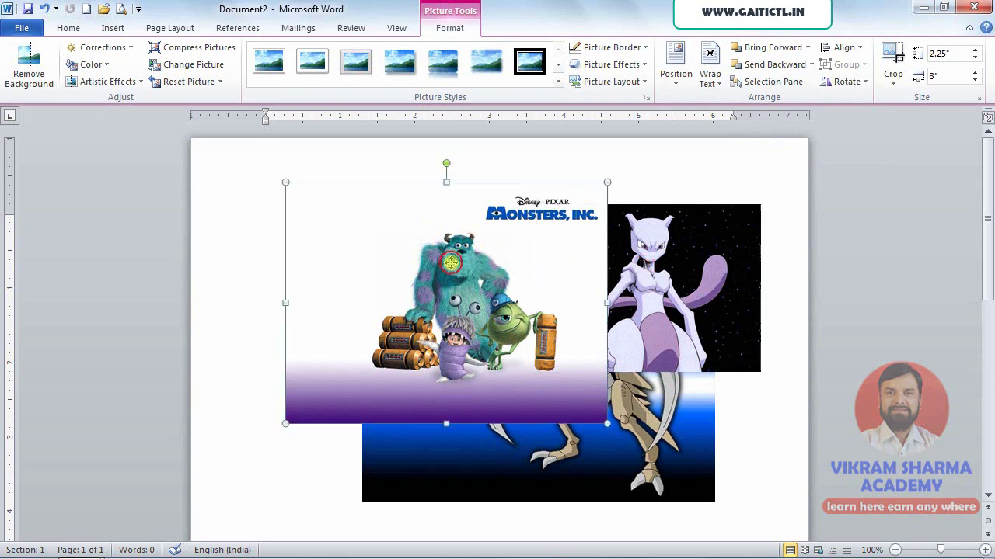
click(752, 69)
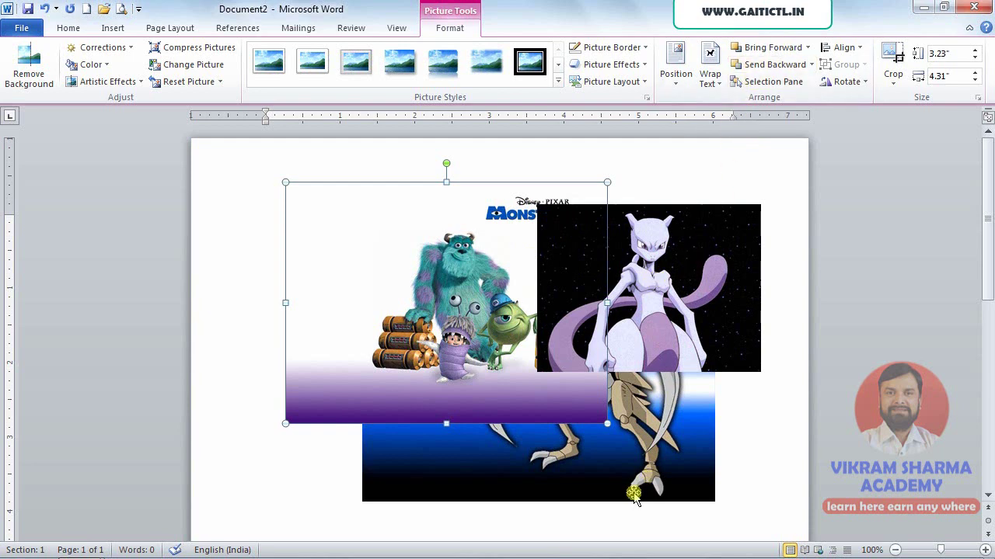
click(775, 65)
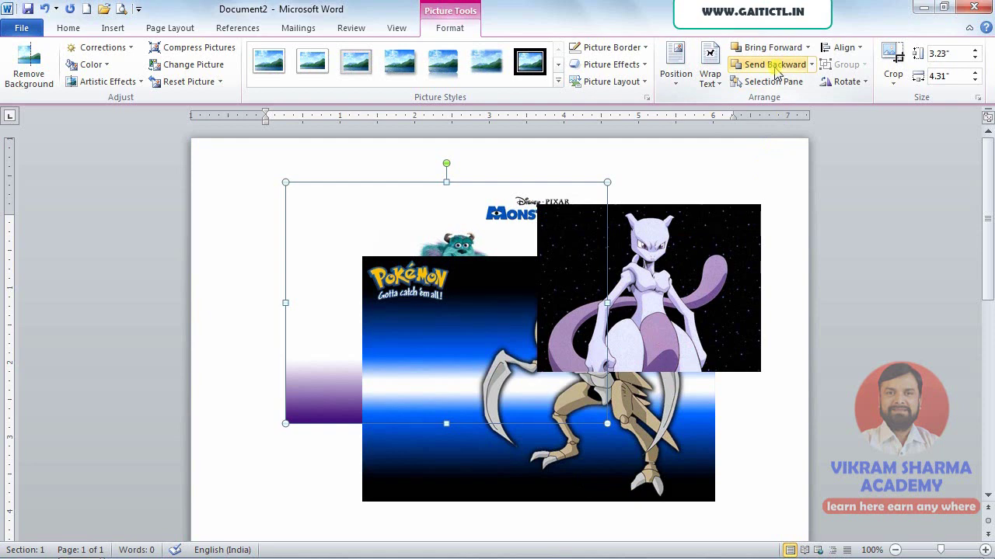
Insert the ocean wave wallpaper thumbnail from the childWpaper\thumbnails folder
click(262, 162)
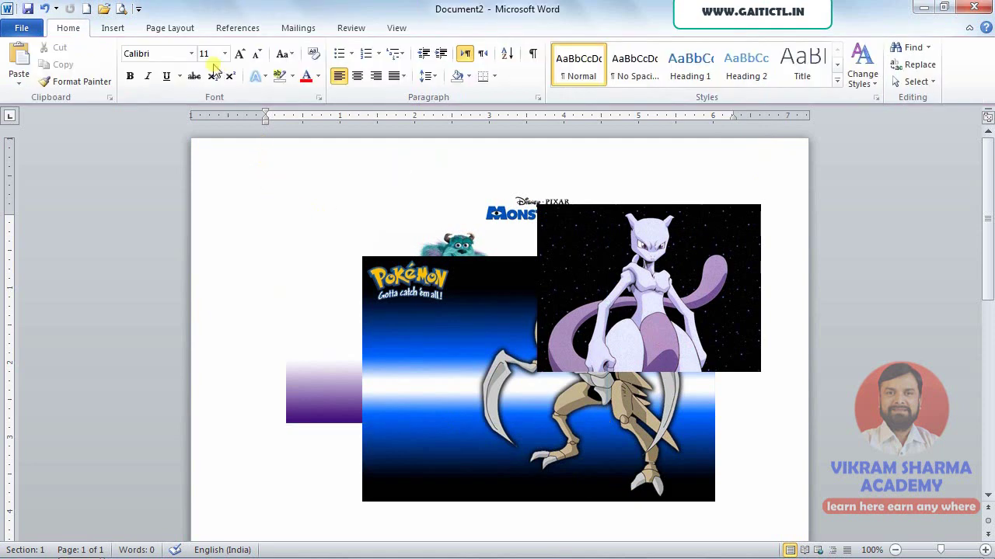
click(111, 32)
click(163, 63)
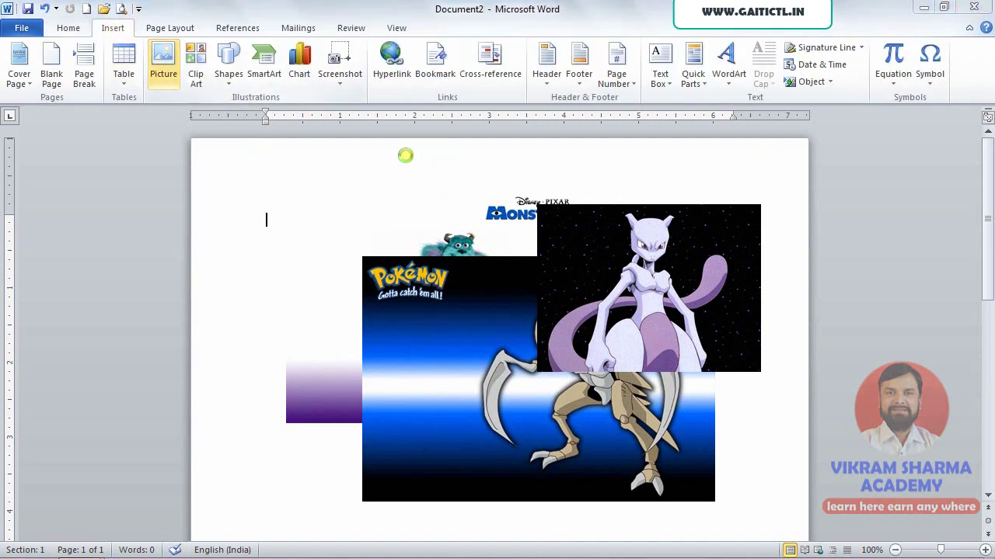
click(182, 38)
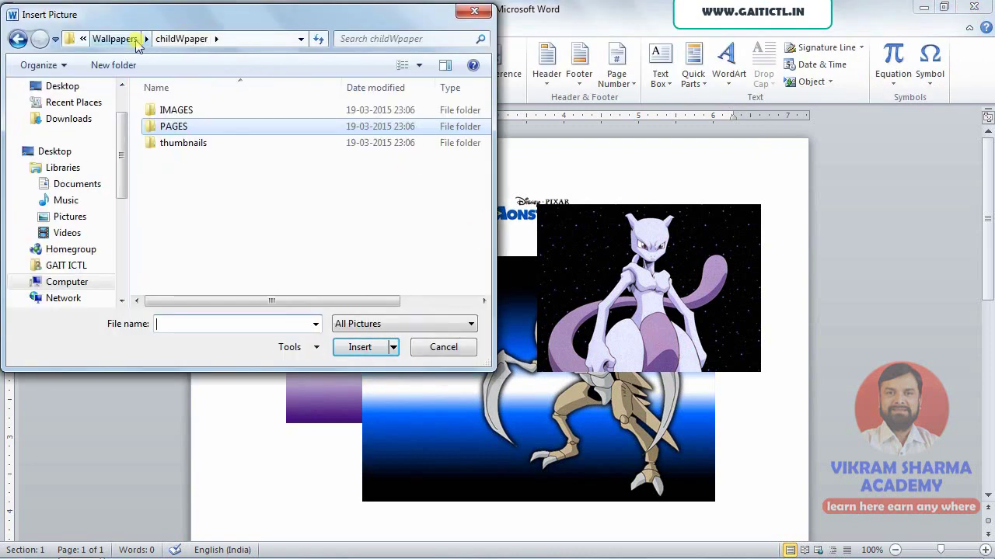
double_click(181, 144)
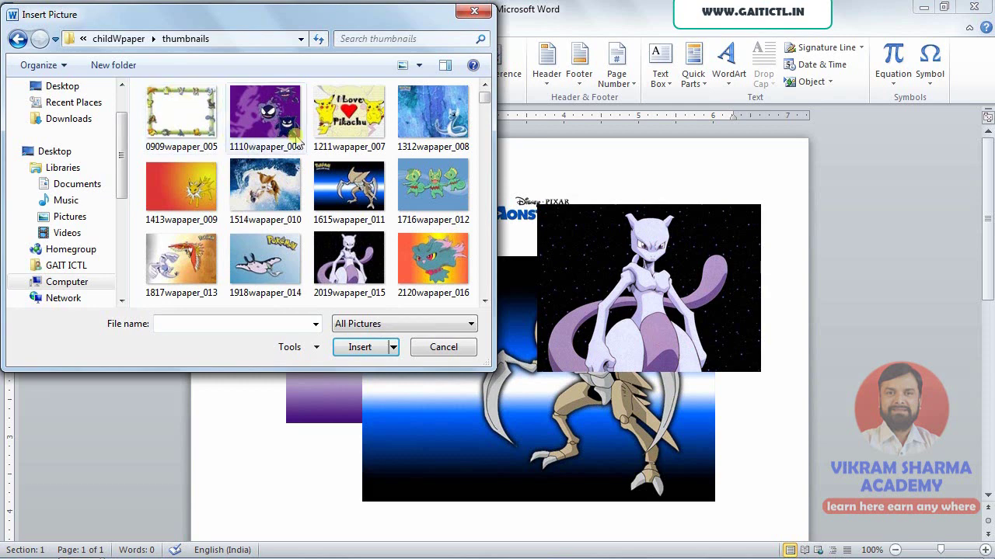
click(285, 128)
double_click(281, 175)
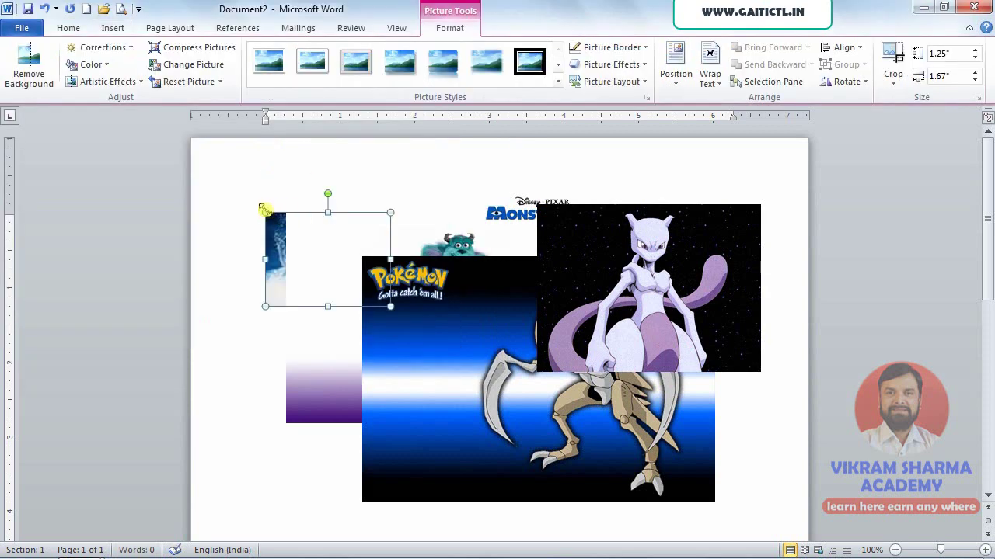
Enlarge the ocean picture, wrap it In Front of Text, and move it over Mewtwo
drag(264, 210, 254, 171)
click(708, 69)
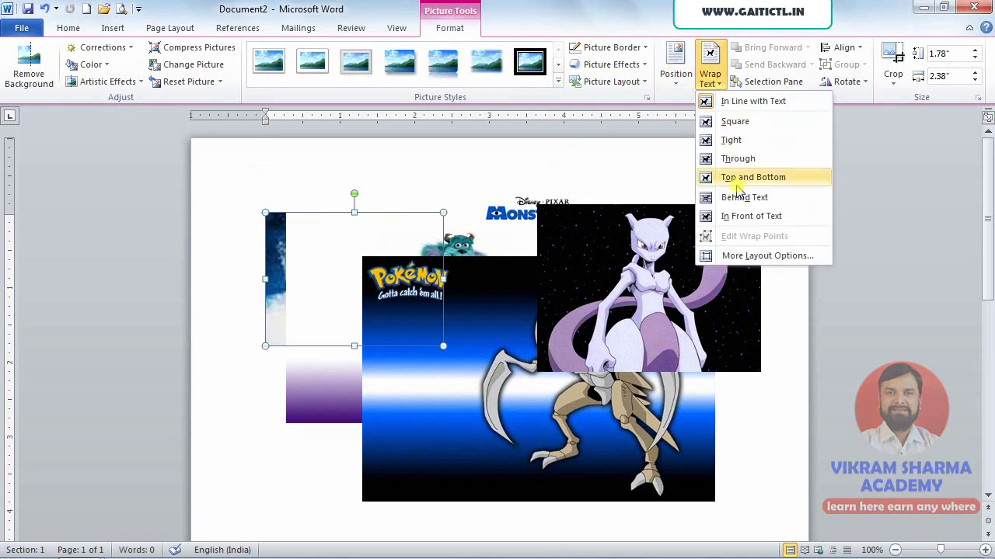
click(735, 216)
mouse_move(420, 261)
mouse_down()
mouse_move(722, 362)
mouse_move(703, 351)
mouse_up()
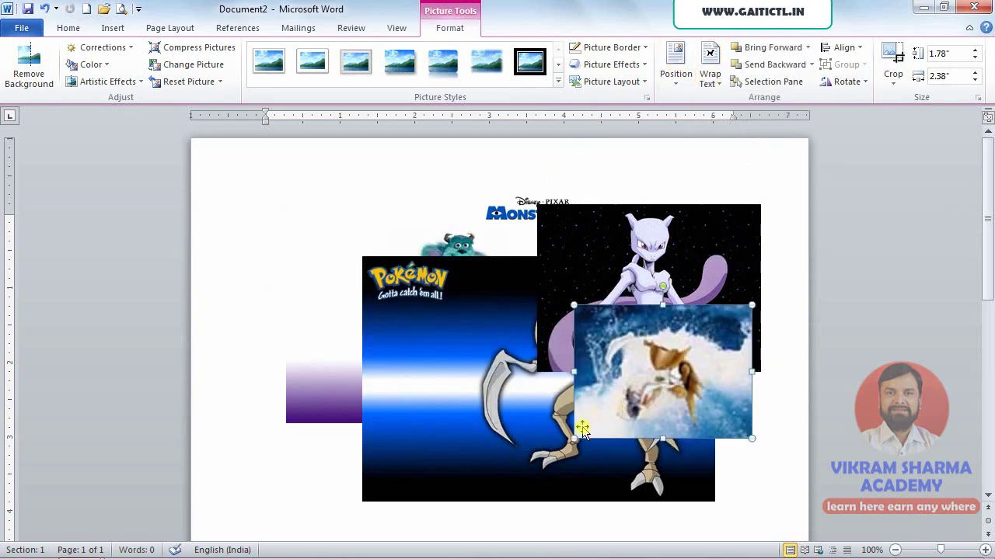
drag(574, 438, 521, 478)
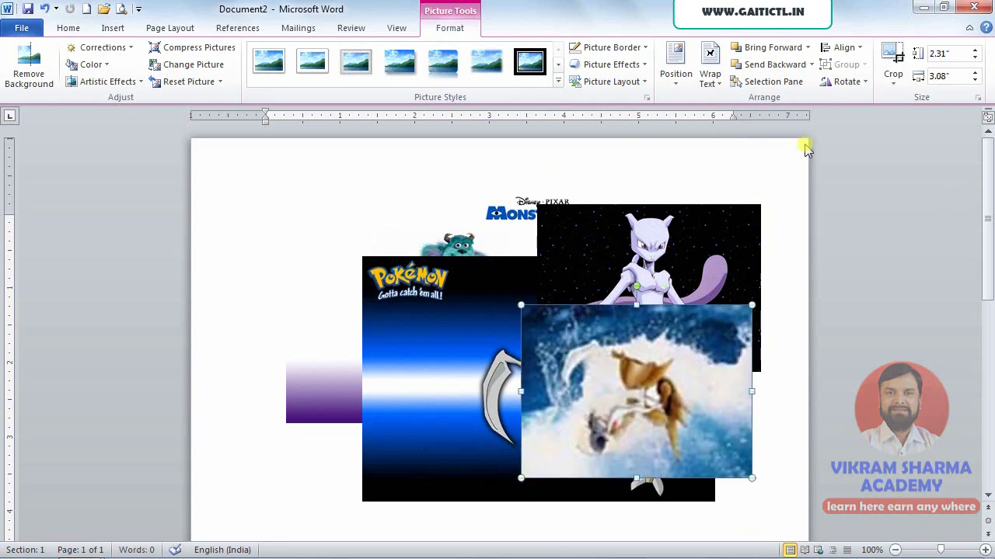
Send the ocean picture backward twice behind both Pokémon pictures and enlarge it further
click(760, 69)
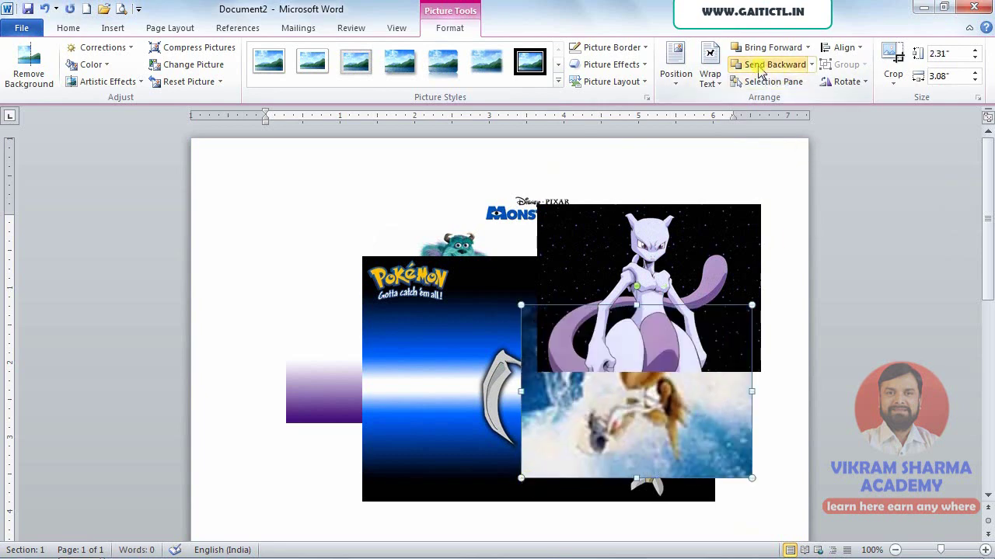
click(761, 69)
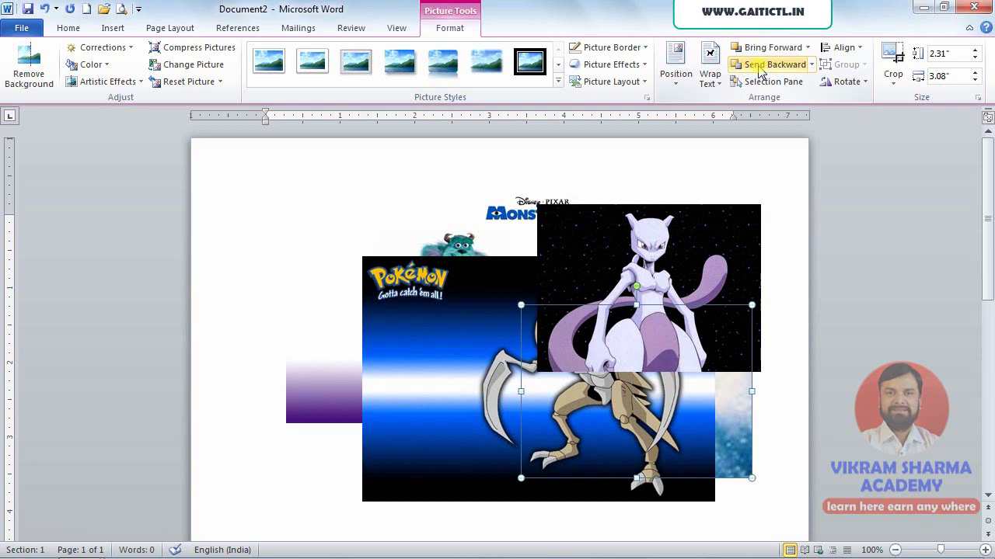
drag(521, 305, 488, 280)
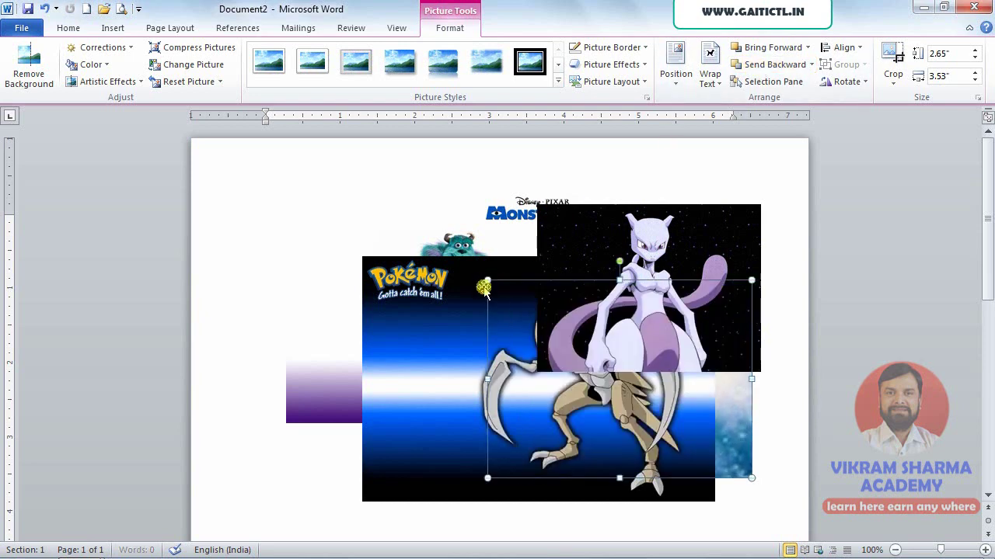
click(348, 314)
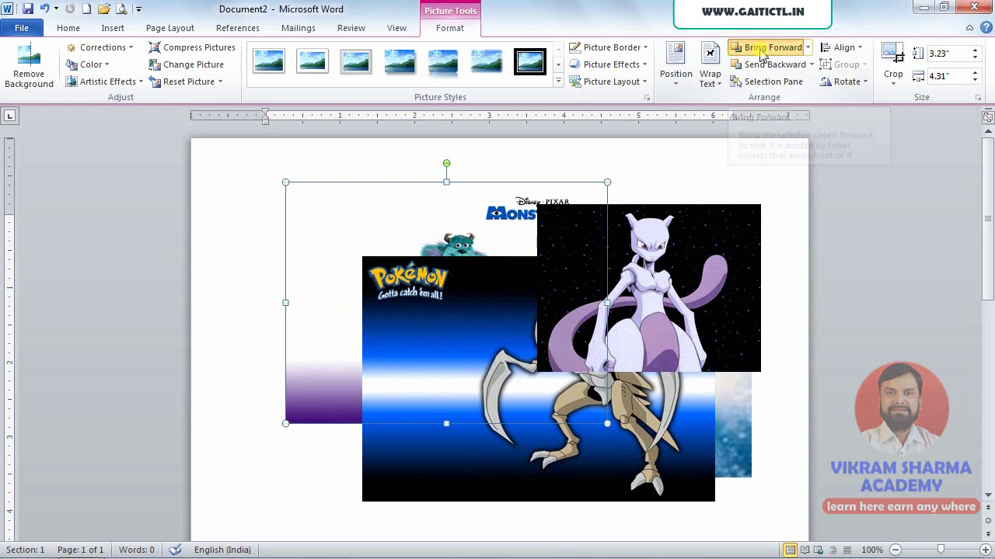
Send the Monsters, Inc. picture to back and enlarge it to 4.77" x 6.37"
click(762, 48)
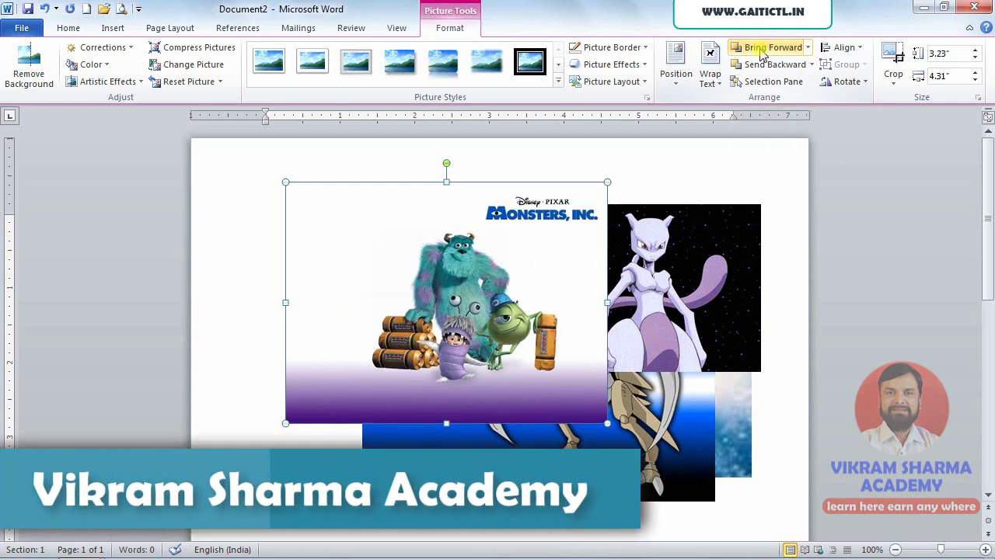
click(808, 50)
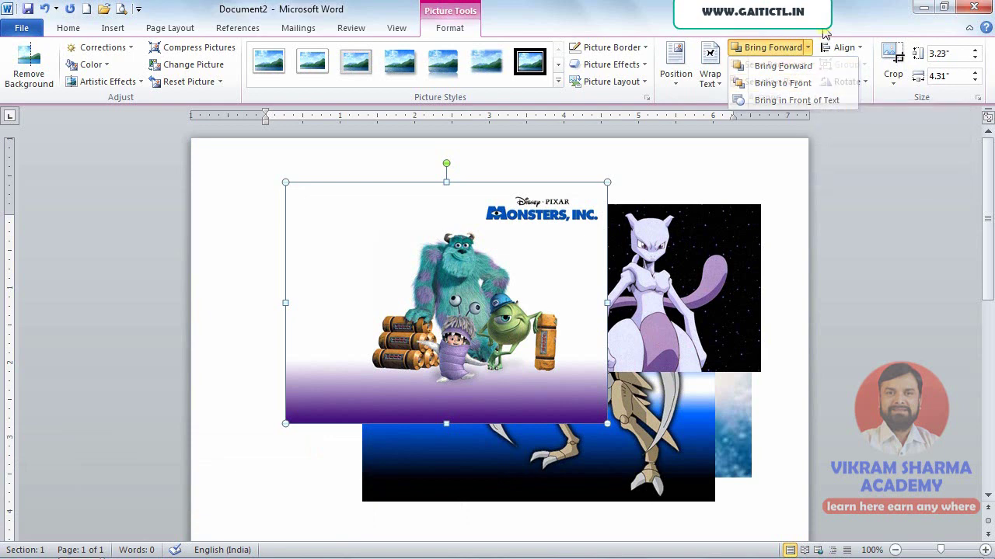
click(808, 83)
click(809, 67)
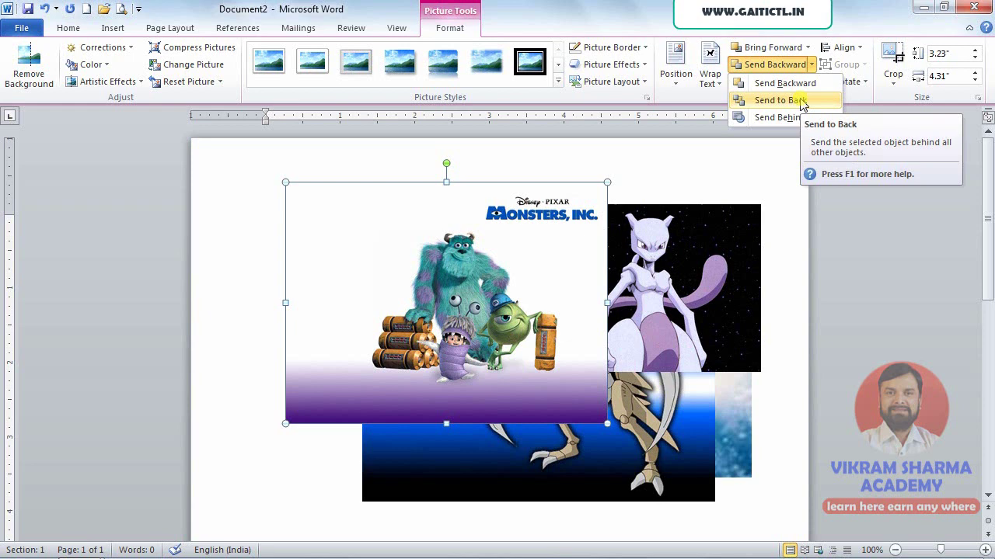
click(801, 102)
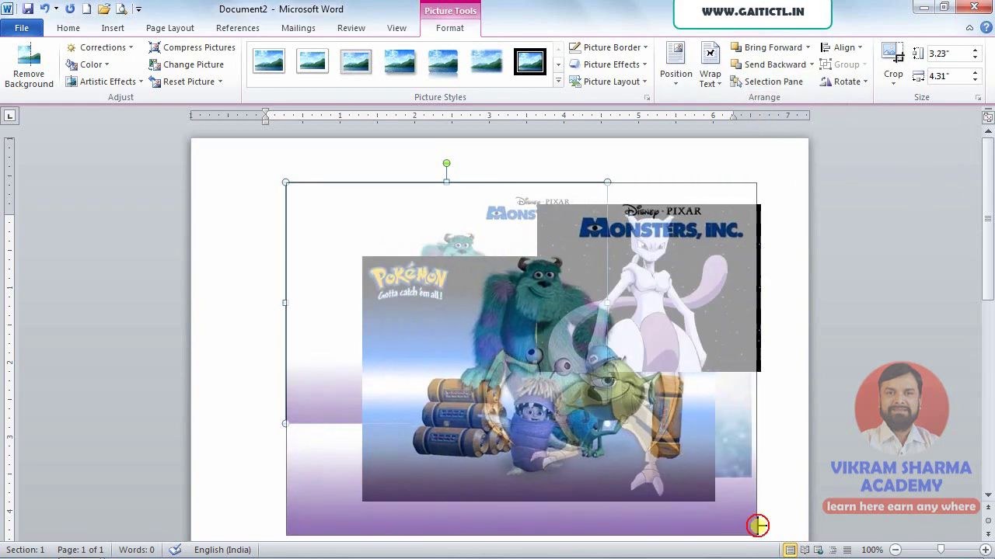
drag(607, 427, 760, 536)
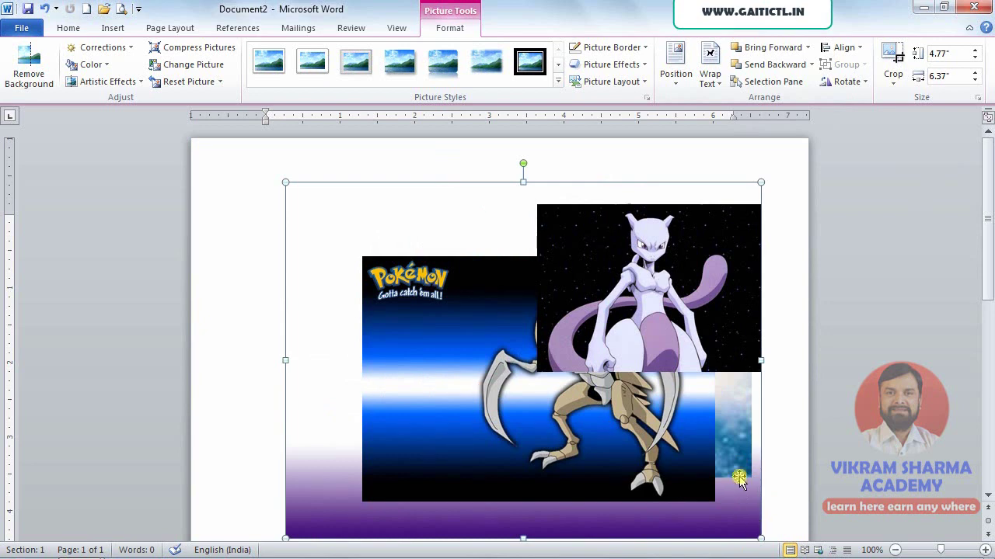
click(732, 438)
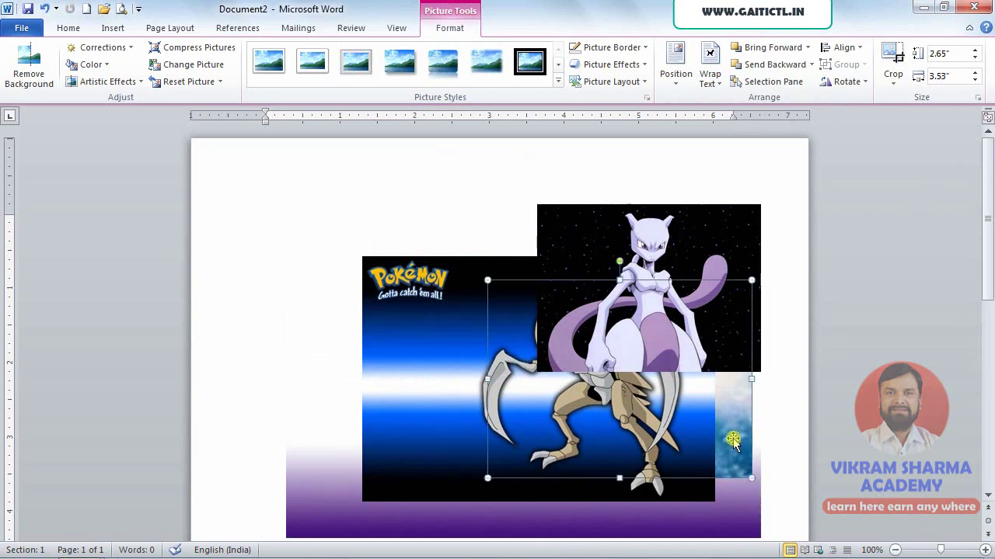
Bring the ocean picture to front, then browse the Send Backward and Wrap Text menus without changes
click(808, 47)
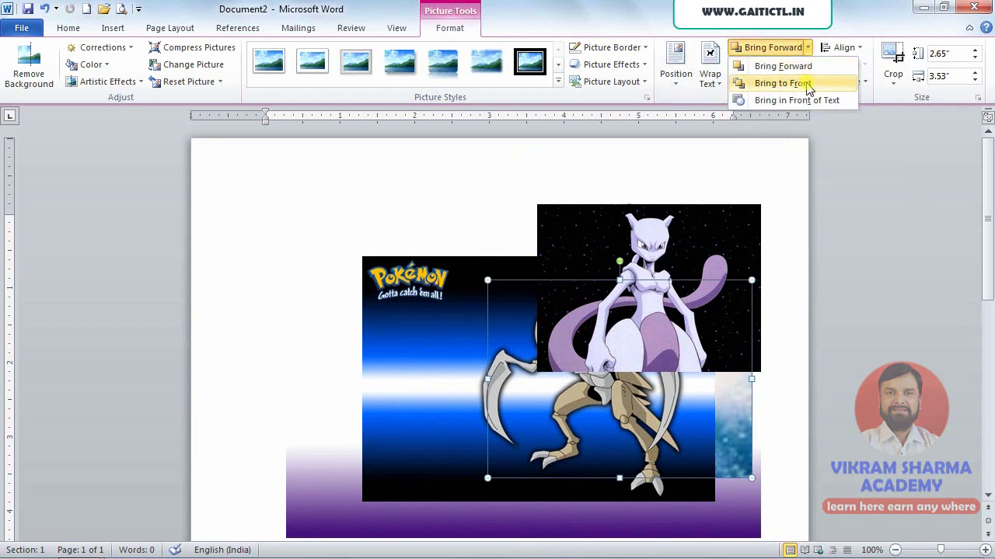
click(809, 83)
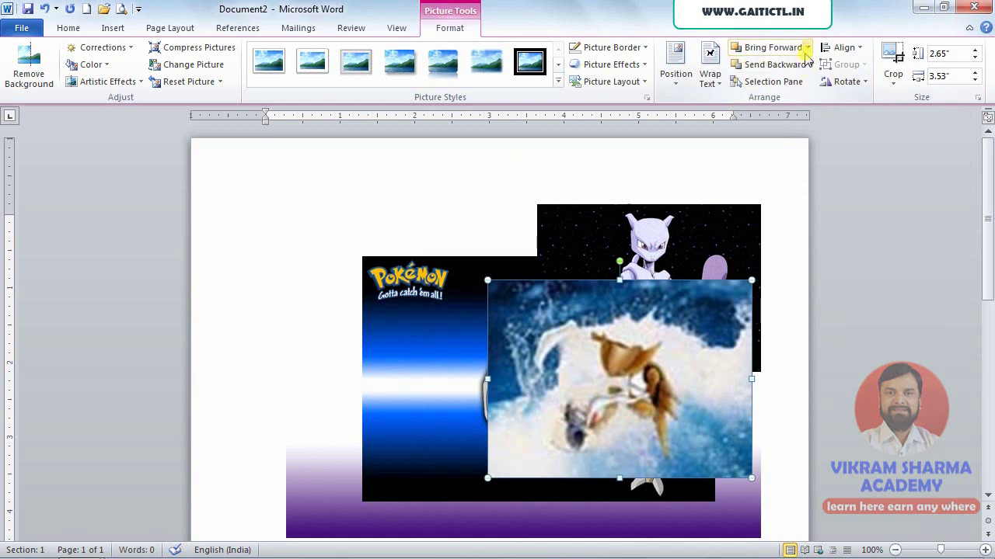
click(809, 48)
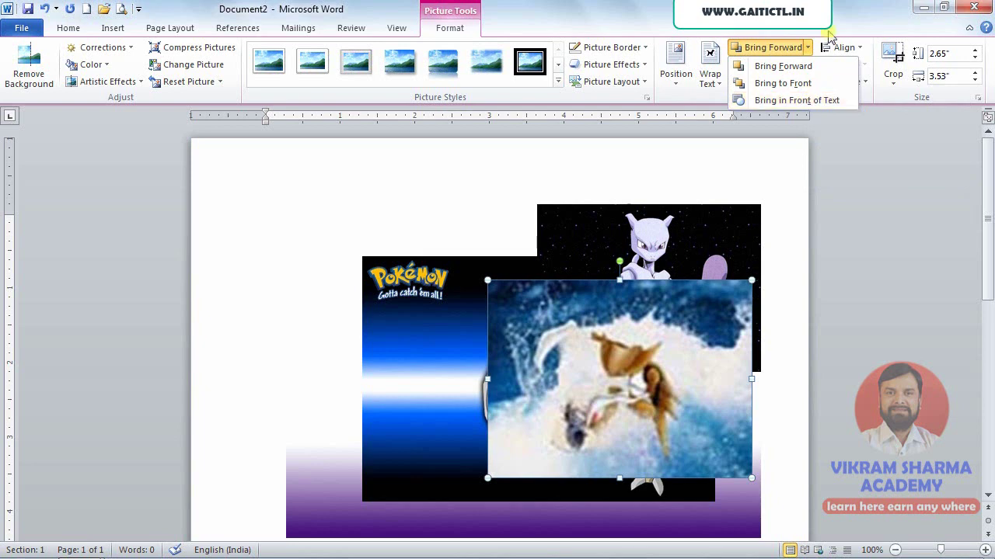
click(810, 65)
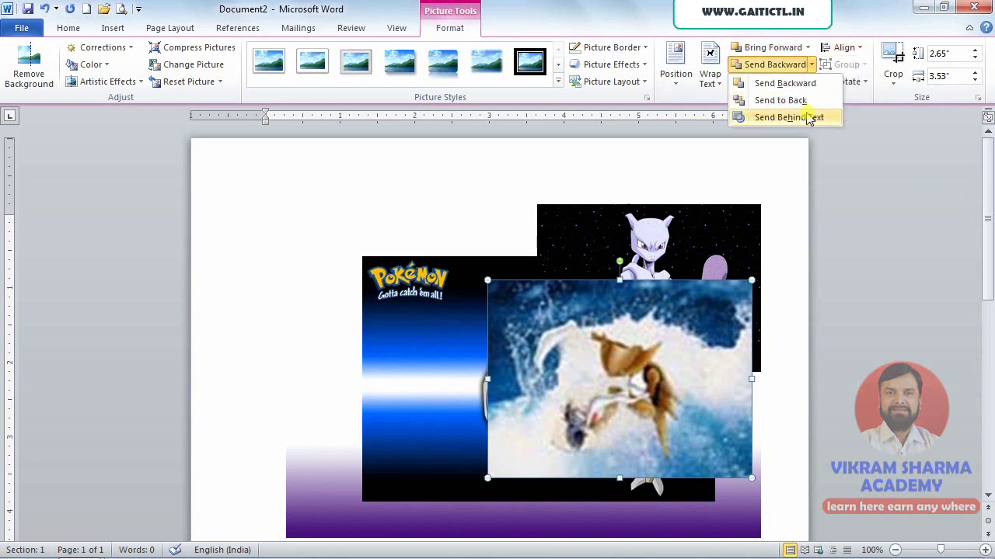
click(709, 84)
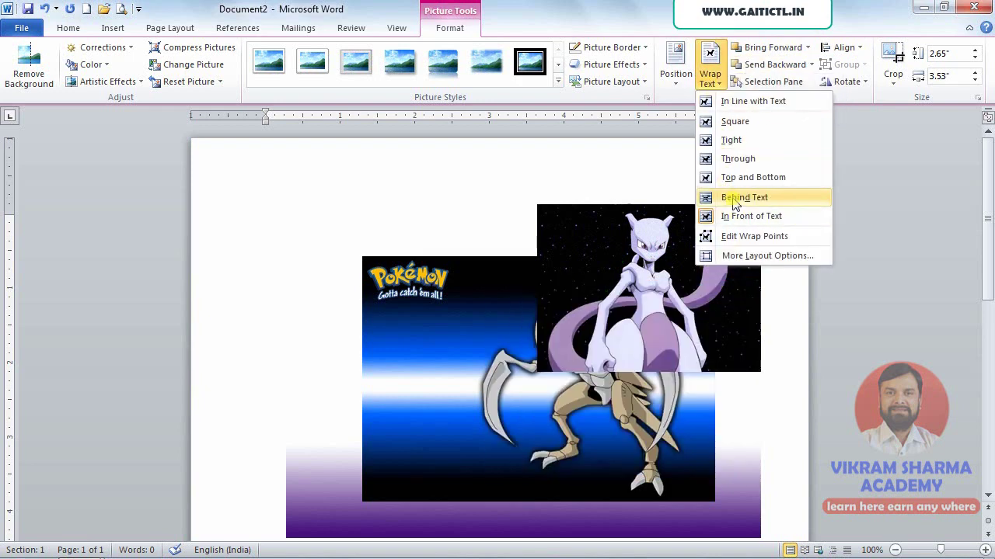
key(Escape)
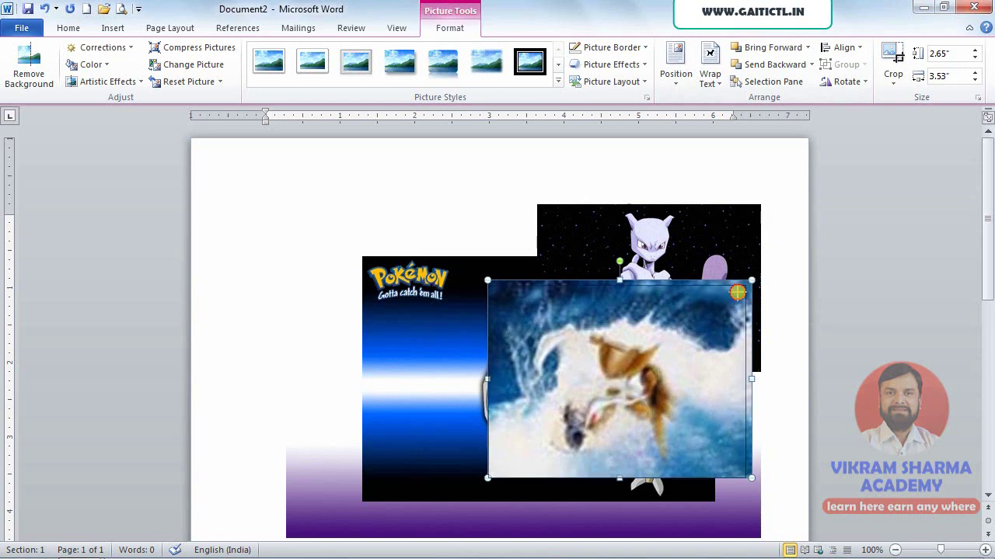
Shrink the ocean picture, shrink and shift the Pokémon picture left, and delete the large Monsters background
drag(749, 282, 624, 376)
click(494, 327)
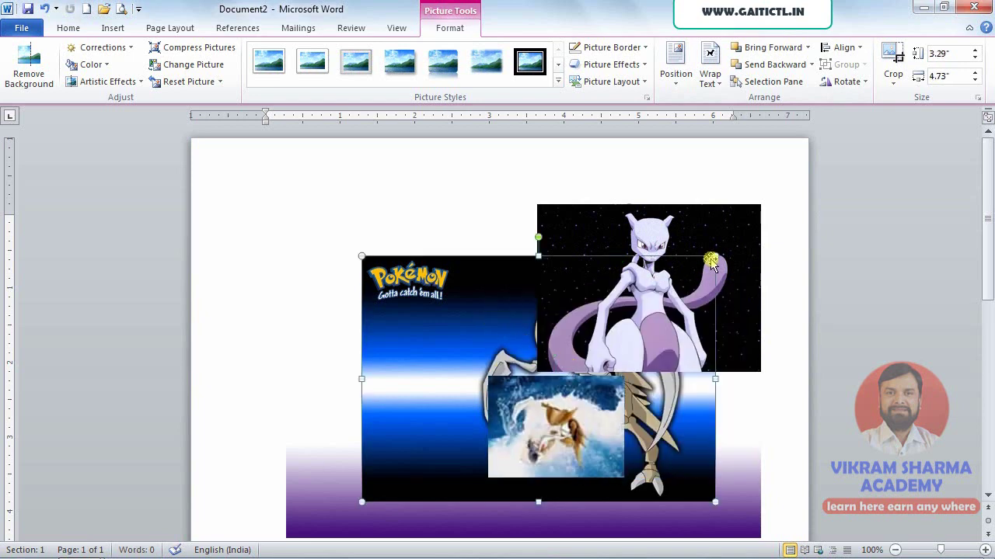
drag(716, 258, 544, 377)
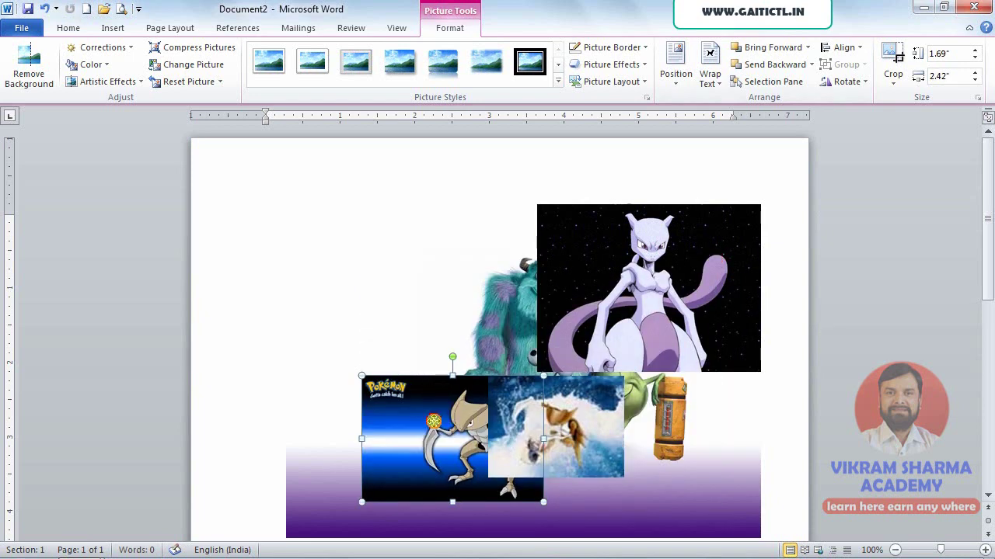
drag(431, 420, 373, 355)
click(682, 528)
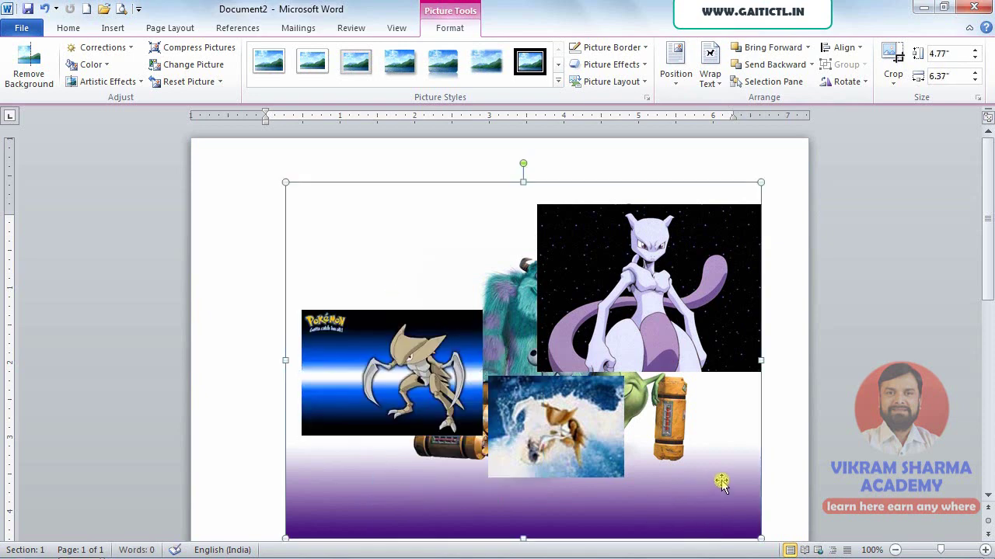
key(Delete)
Shrink and reposition Mewtwo and Kabutops, narrow Ponyta, then select all three pictures
click(730, 311)
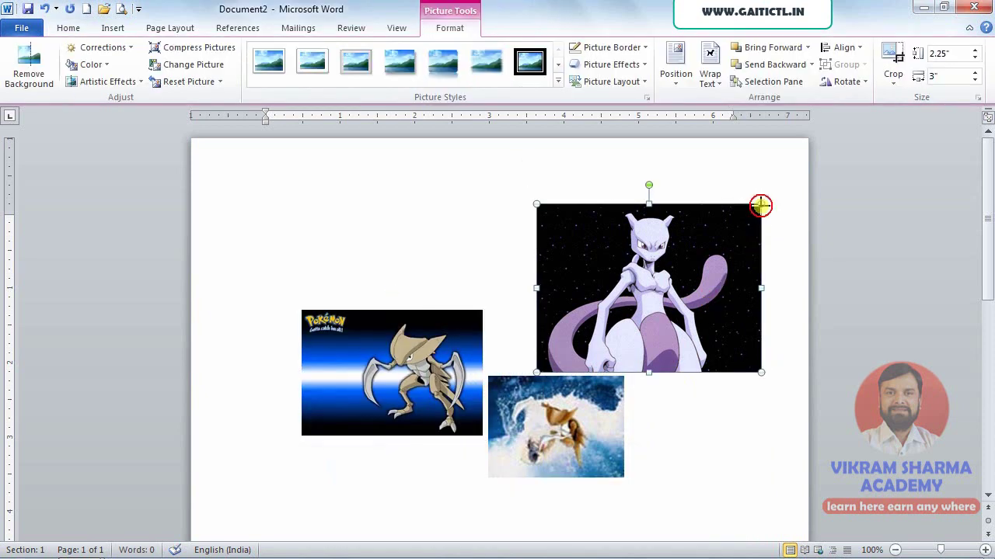
mouse_move(760, 205)
mouse_down()
mouse_move(613, 314)
mouse_move(702, 220)
mouse_up()
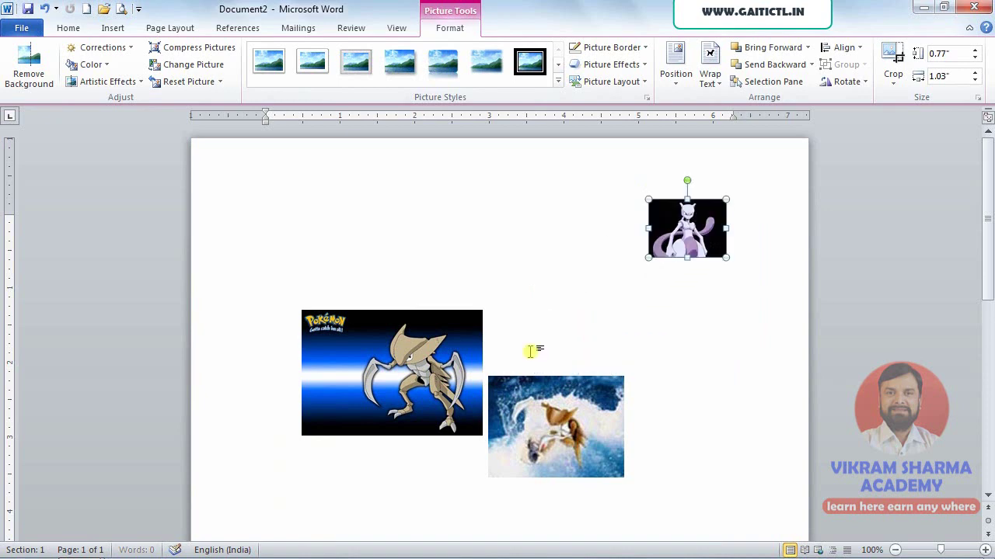
click(427, 361)
mouse_move(482, 310)
mouse_down()
mouse_move(386, 377)
mouse_move(333, 334)
mouse_up()
click(572, 433)
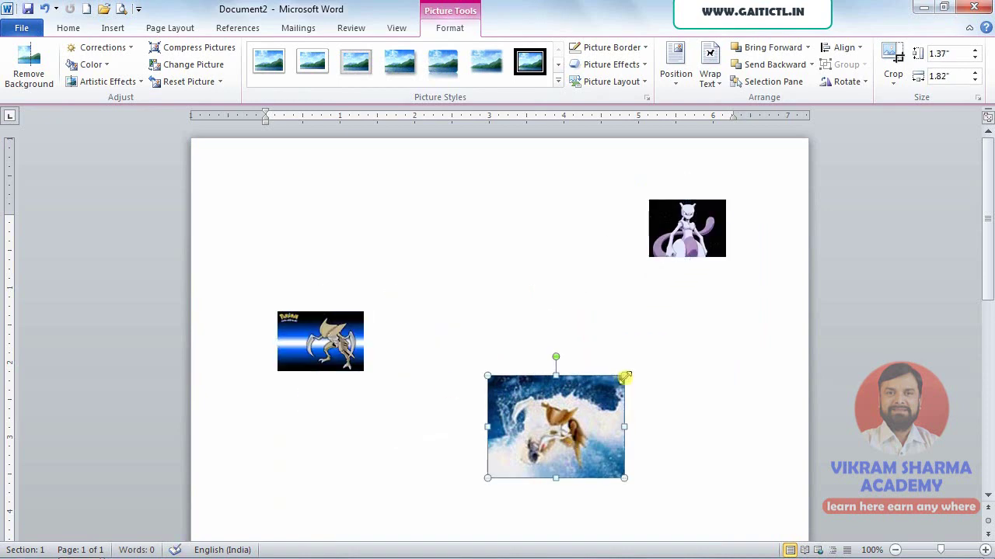
drag(625, 426, 550, 433)
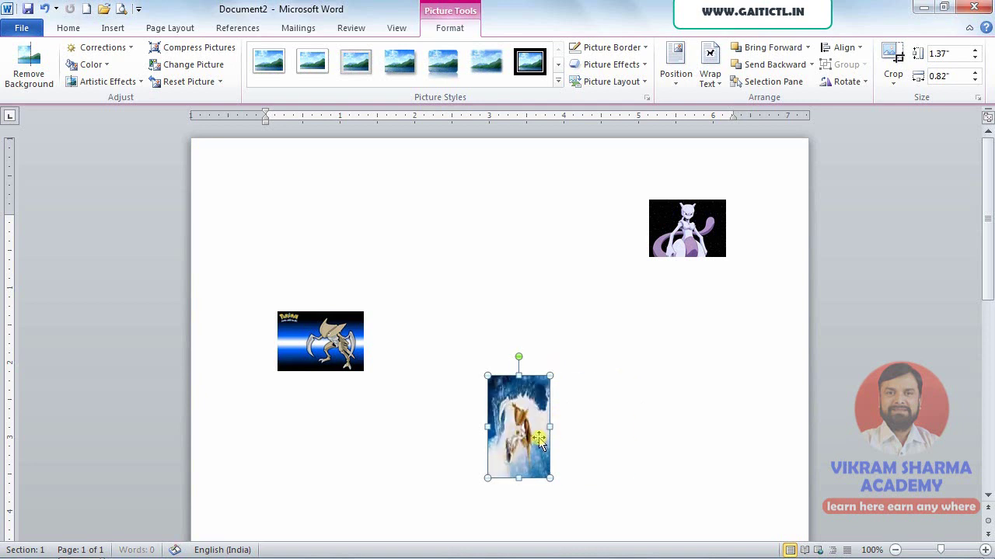
drag(488, 414, 504, 415)
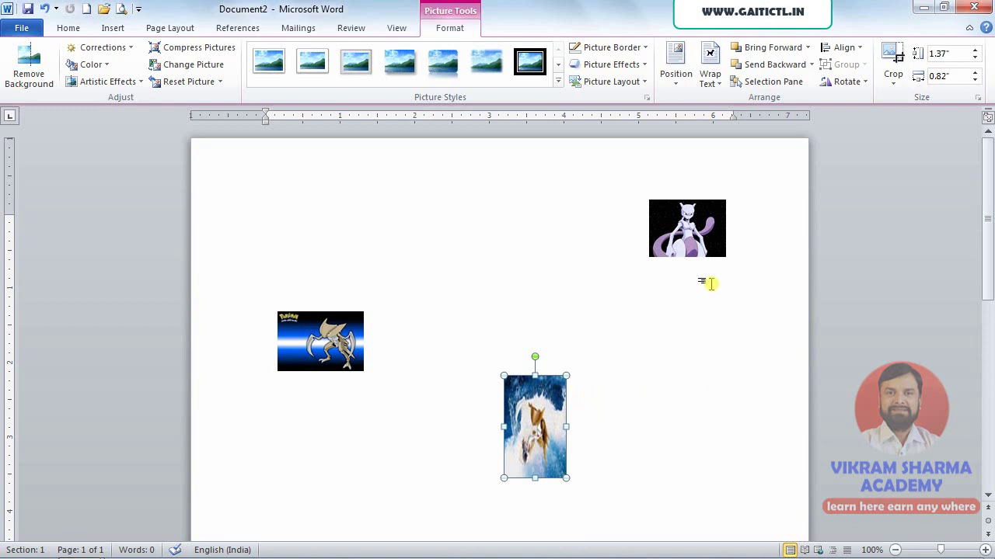
ctrl+click(700, 255)
ctrl+click(344, 332)
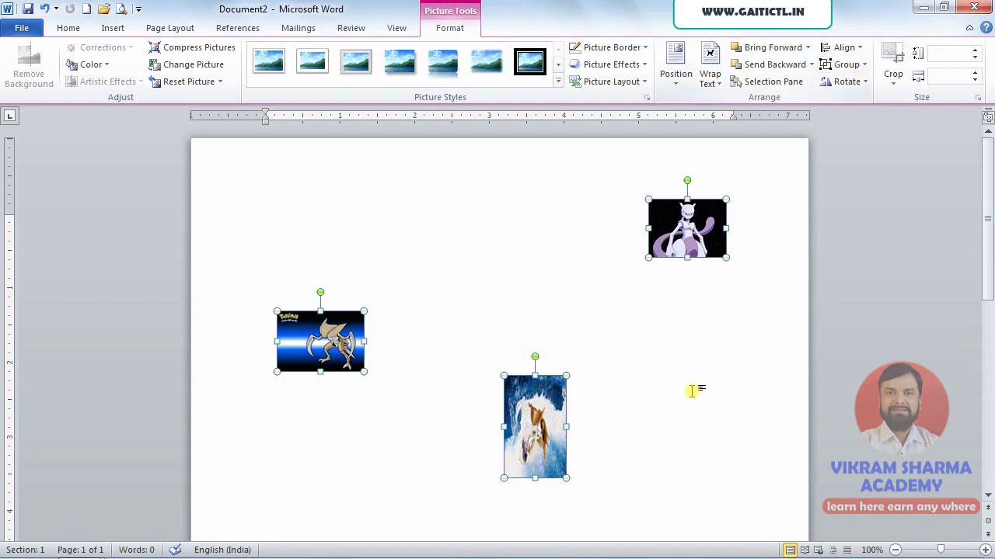
Move the Ponyta picture lower down the page and select all three pictures
click(638, 462)
drag(526, 423, 540, 485)
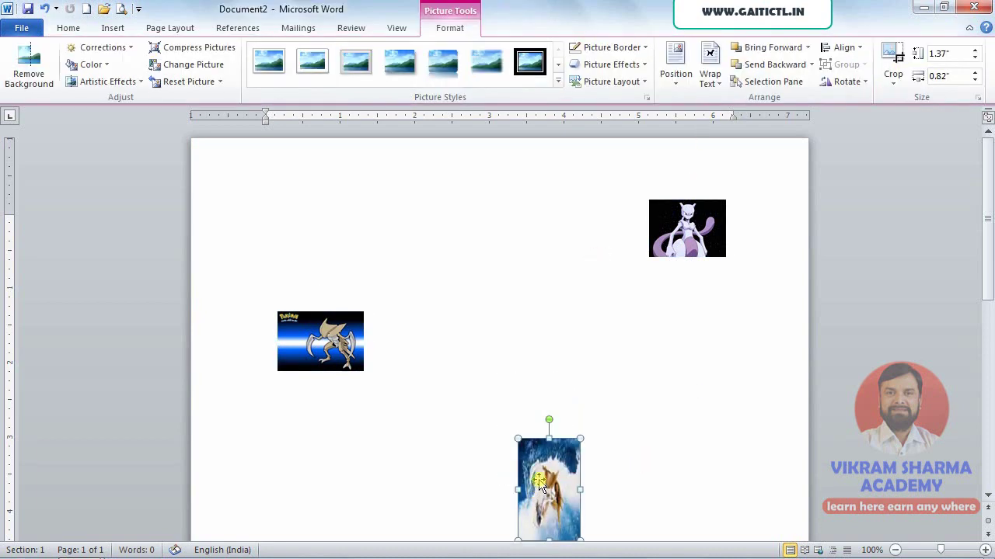
ctrl+click(339, 356)
ctrl+click(709, 230)
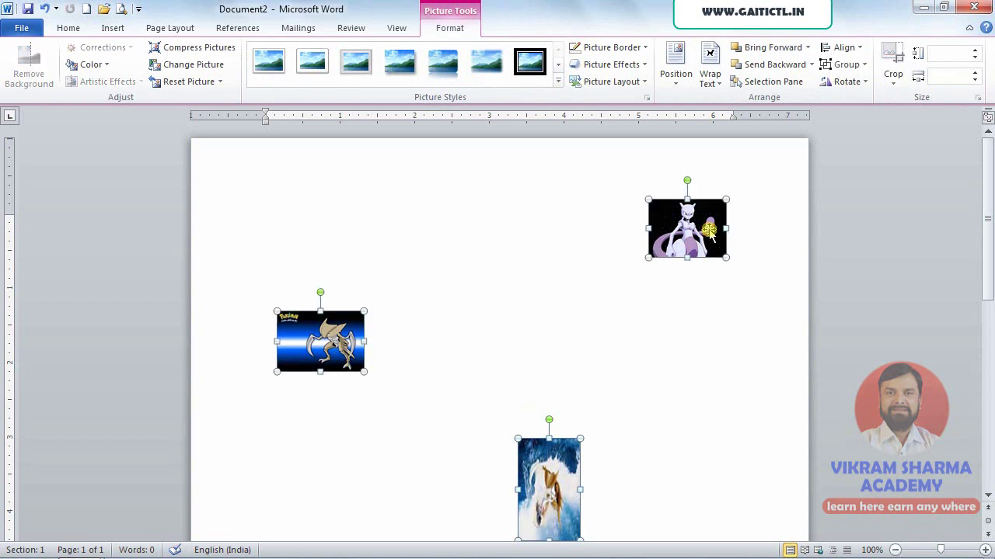
Try Align Left and Align Right, undoing each, then raise Kabutops slightly
click(839, 49)
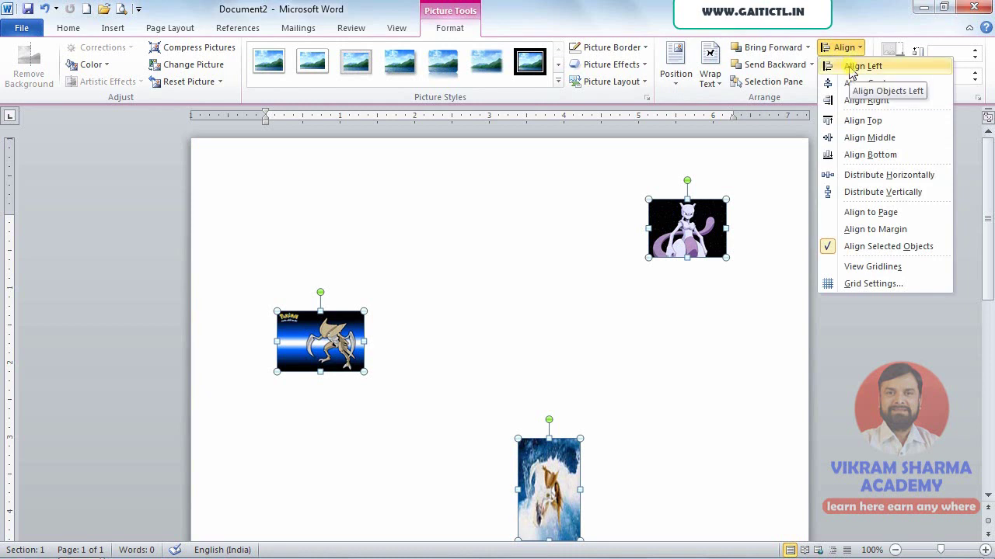
click(853, 69)
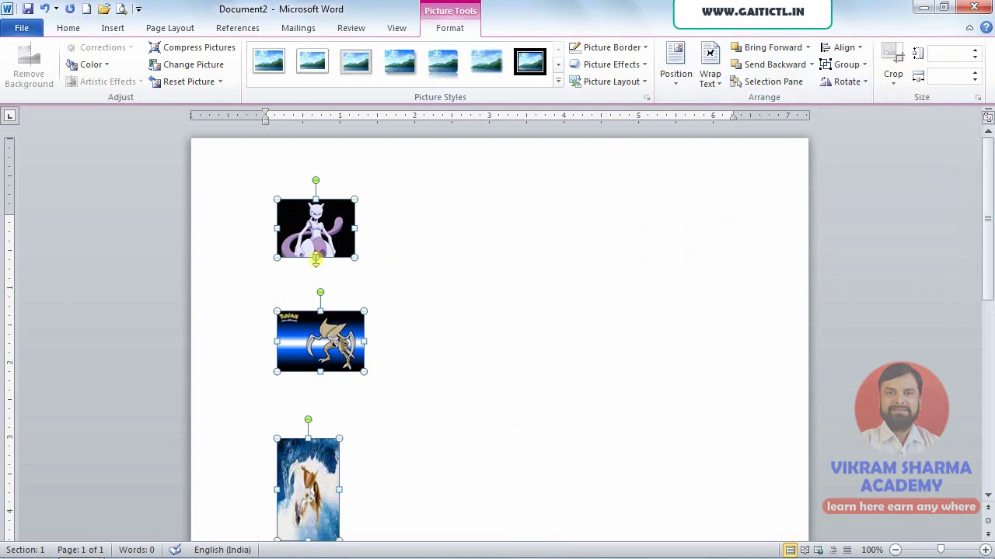
click(45, 8)
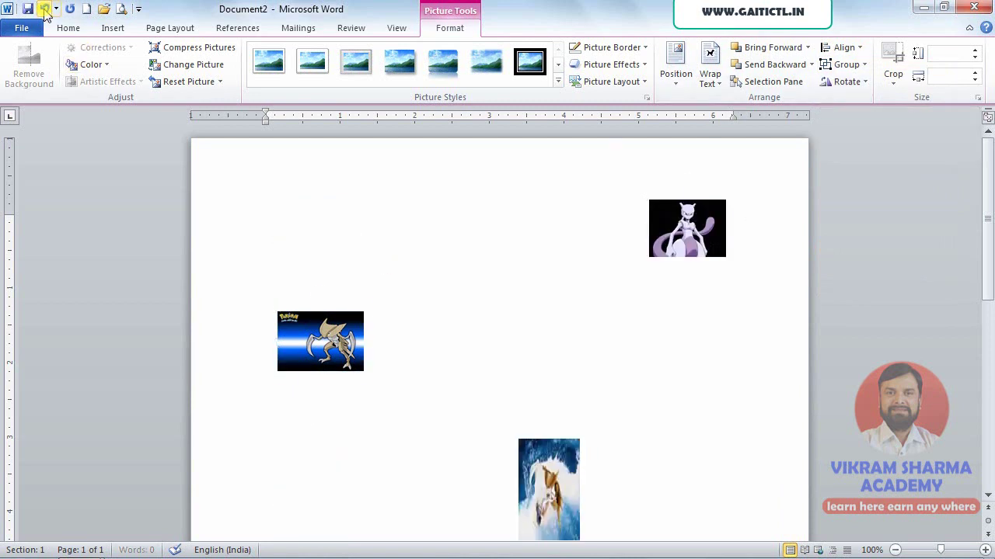
click(837, 49)
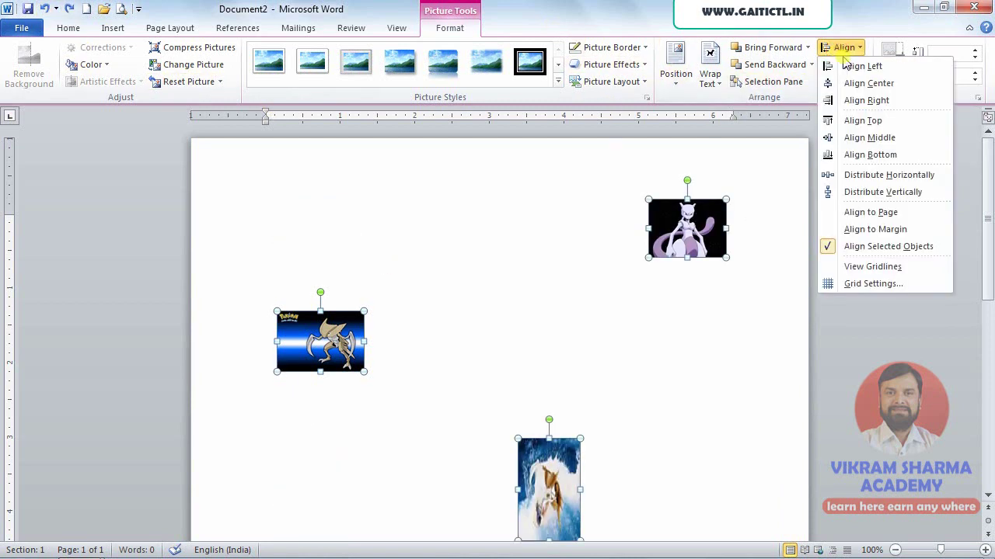
click(863, 100)
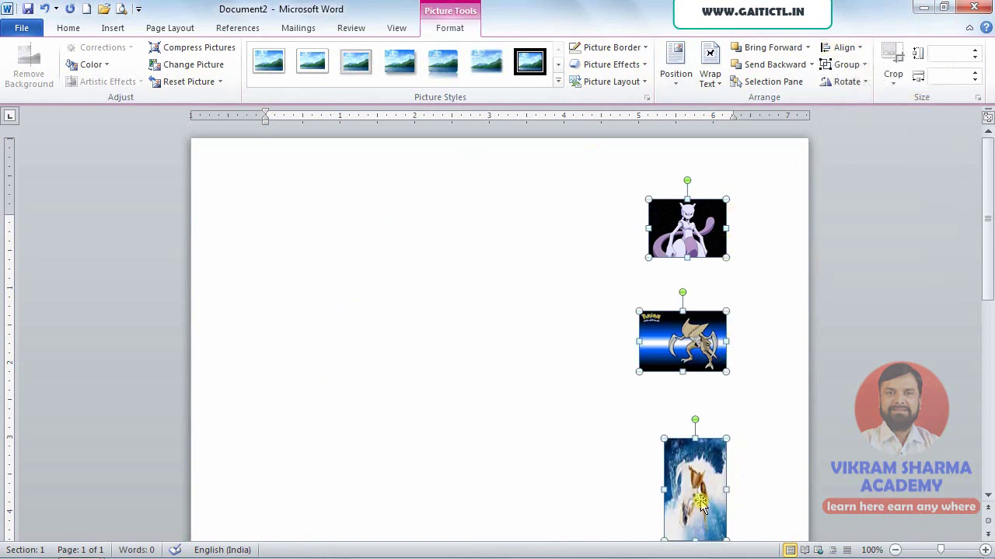
click(45, 9)
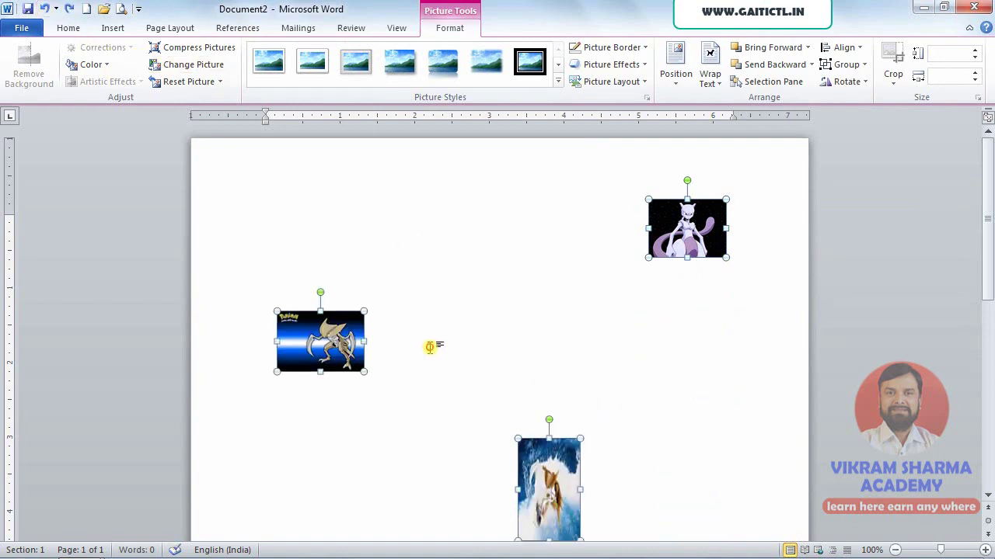
drag(340, 336, 339, 319)
Select all three pictures, apply Align Center and Distribute Vertically, then undo the vertical spacing
double_click(340, 319)
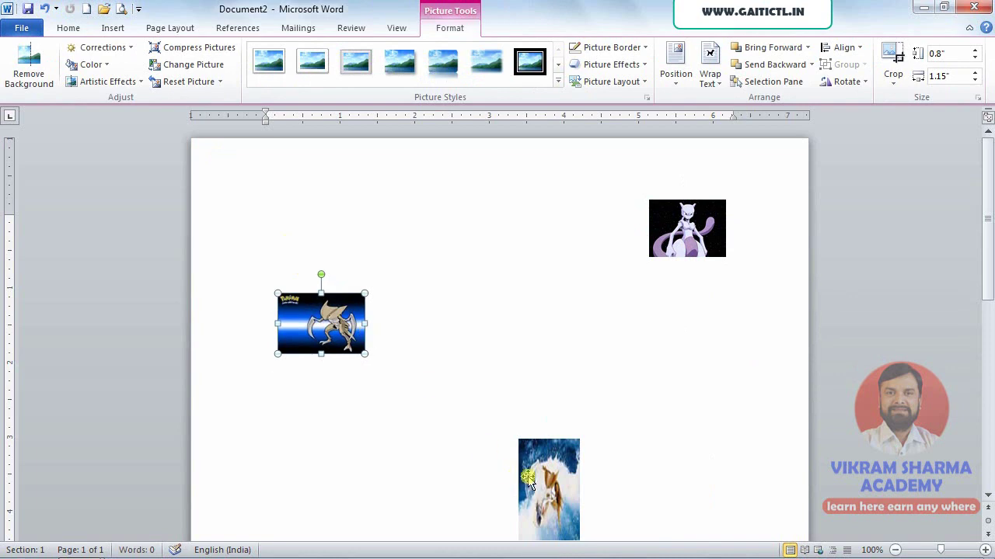
shift+click(561, 488)
shift+click(681, 242)
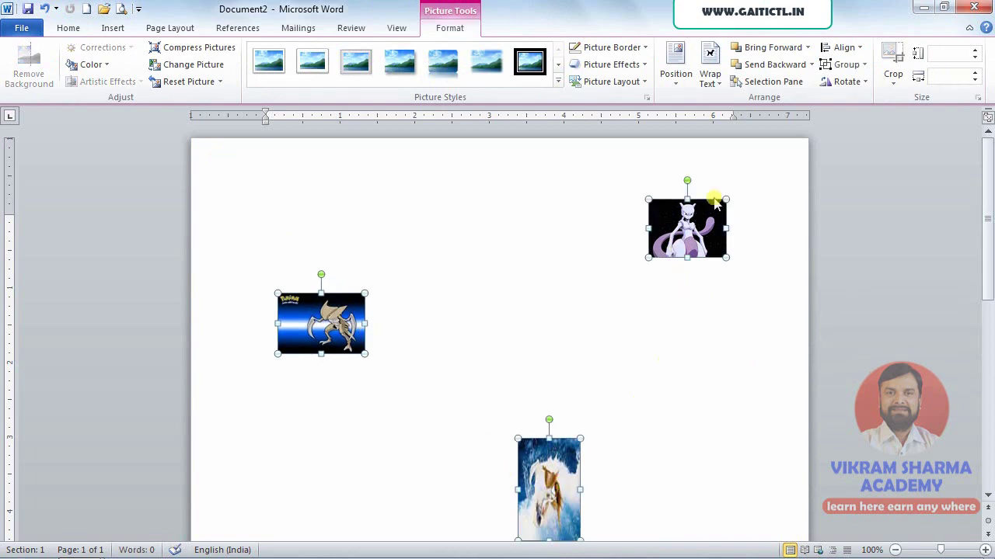
click(855, 49)
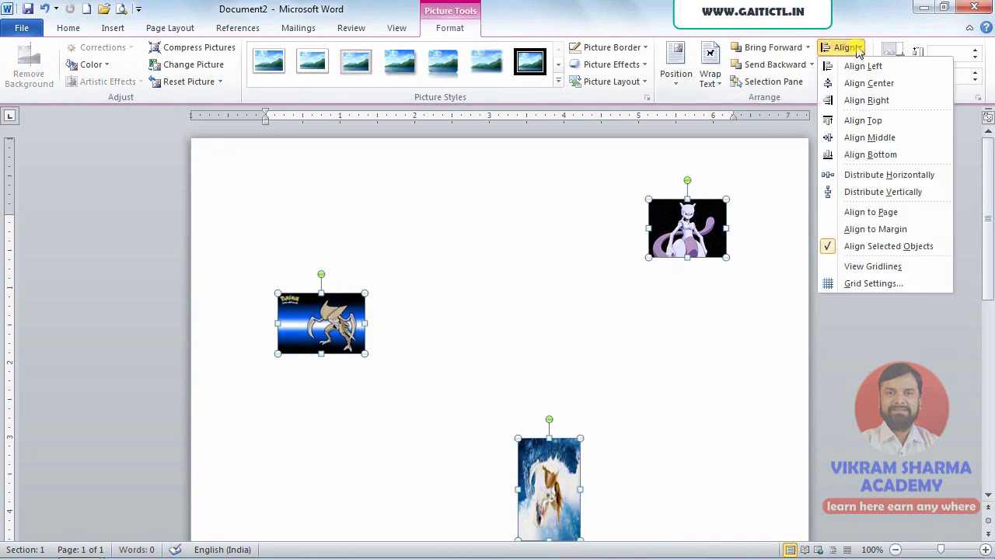
click(866, 83)
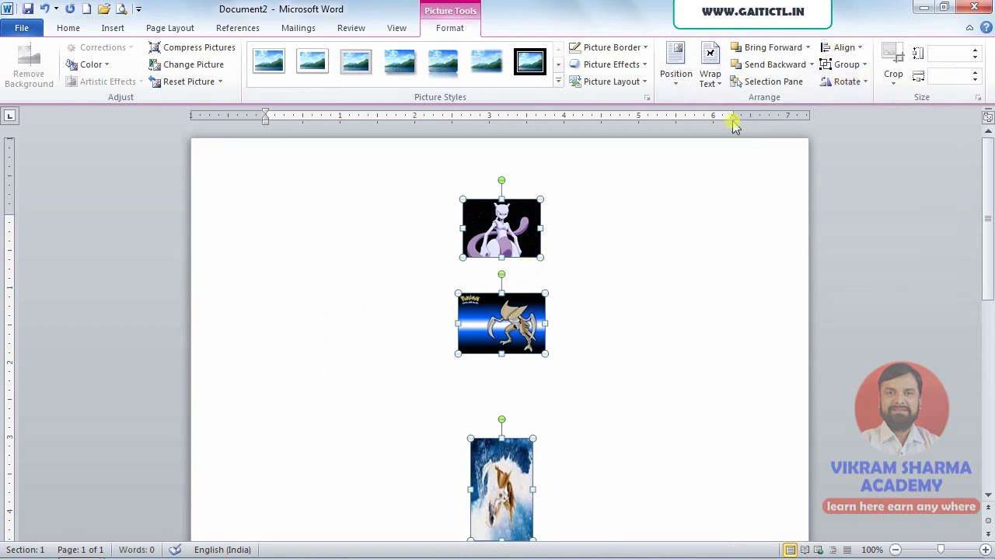
click(845, 50)
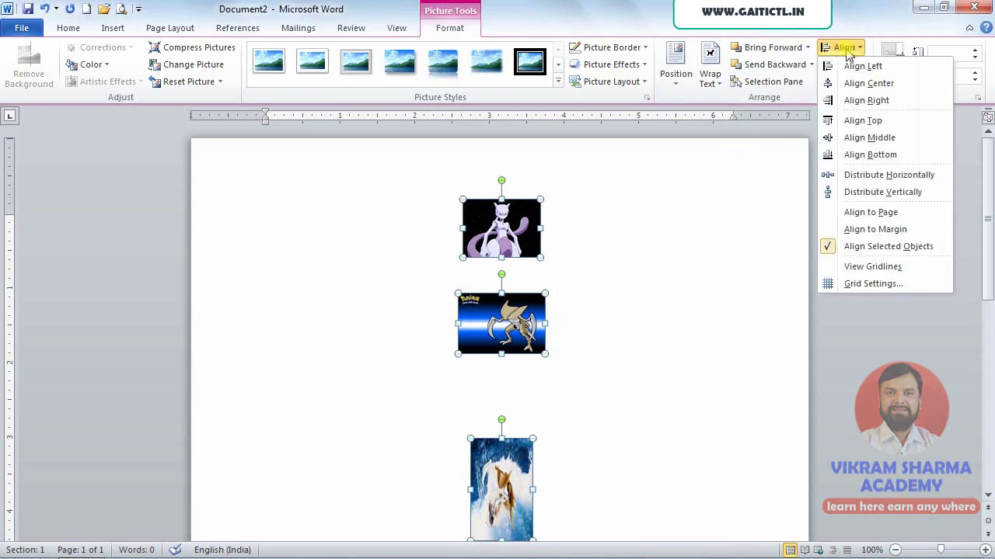
click(849, 196)
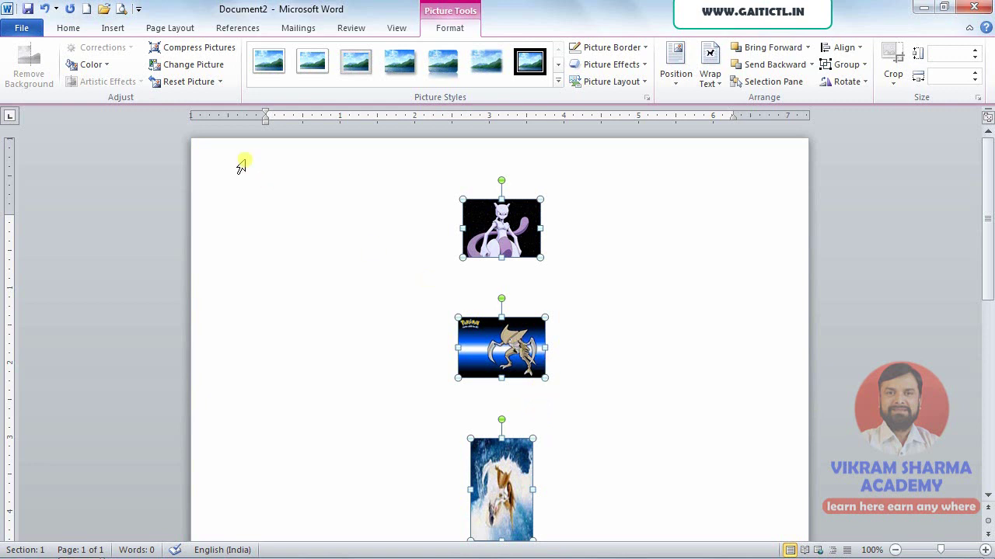
click(46, 10)
Undo the centring, try Align Top and undo it, then apply Align Bottom
click(46, 9)
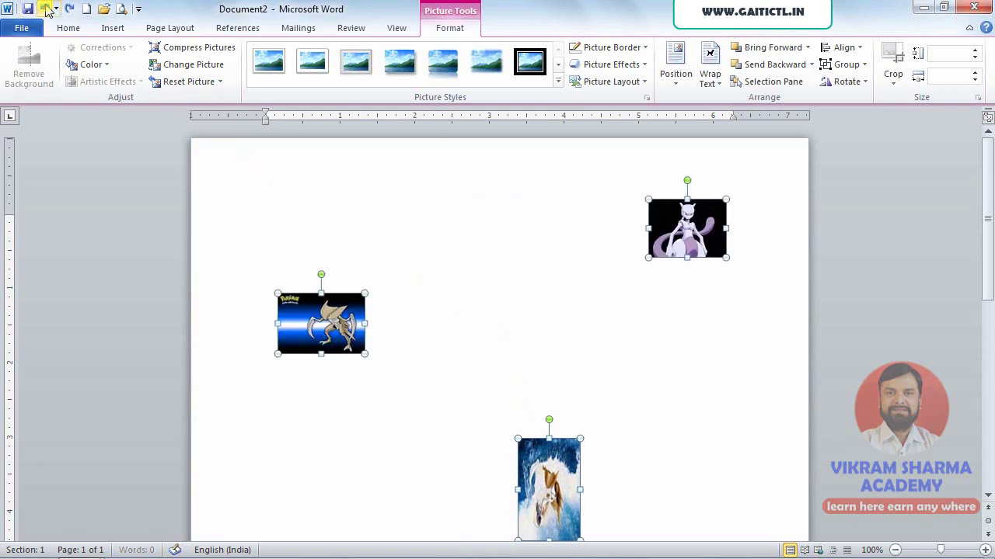
click(847, 50)
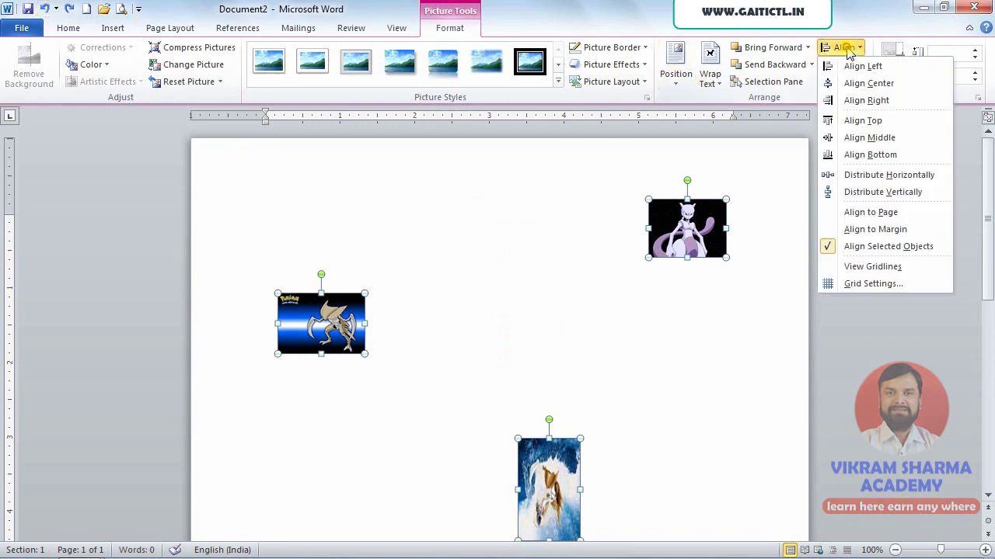
click(861, 123)
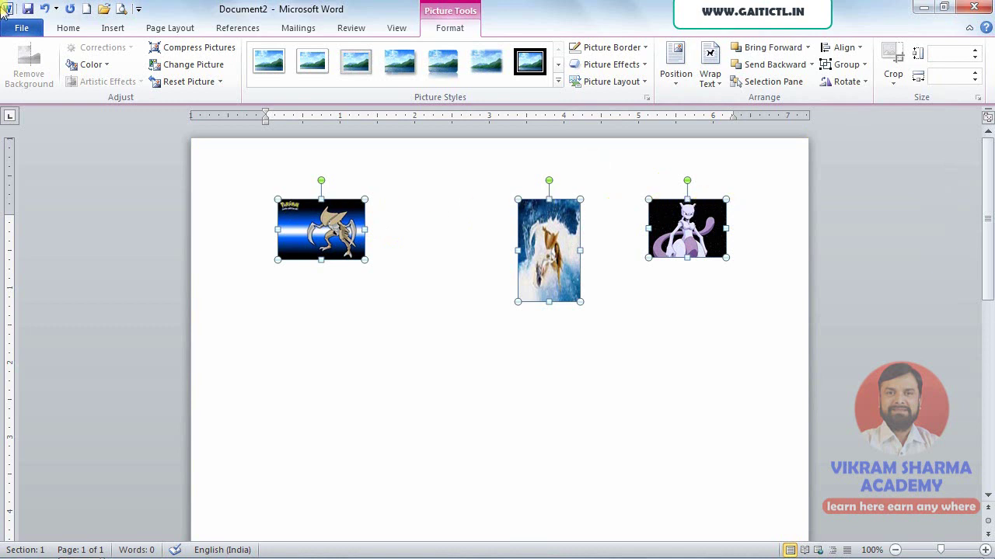
click(44, 10)
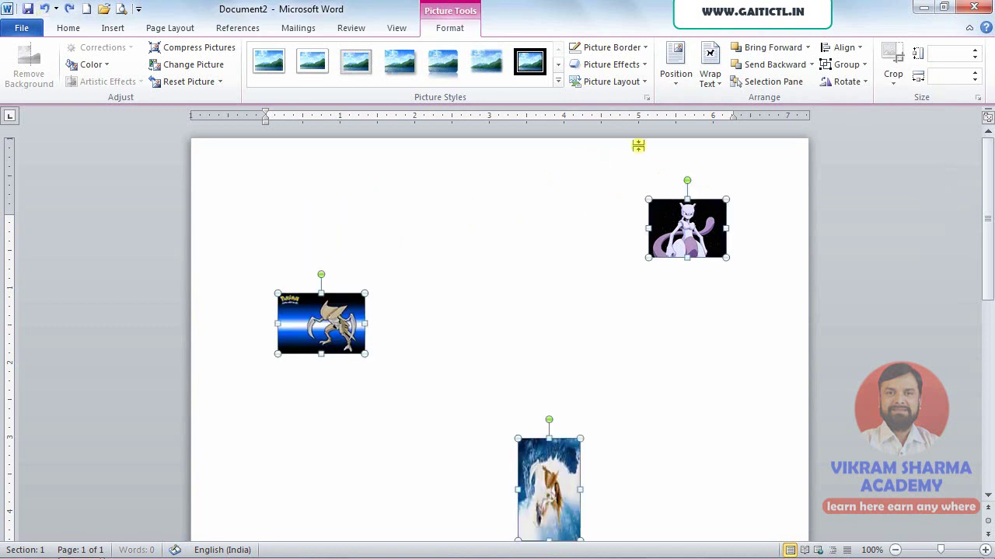
click(836, 49)
click(859, 154)
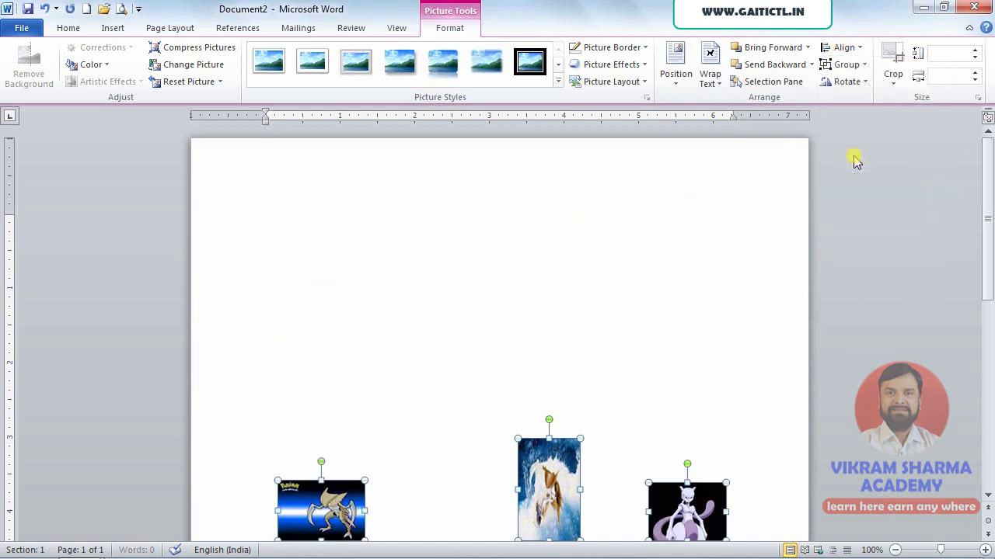
scroll(830, 204, down, 2)
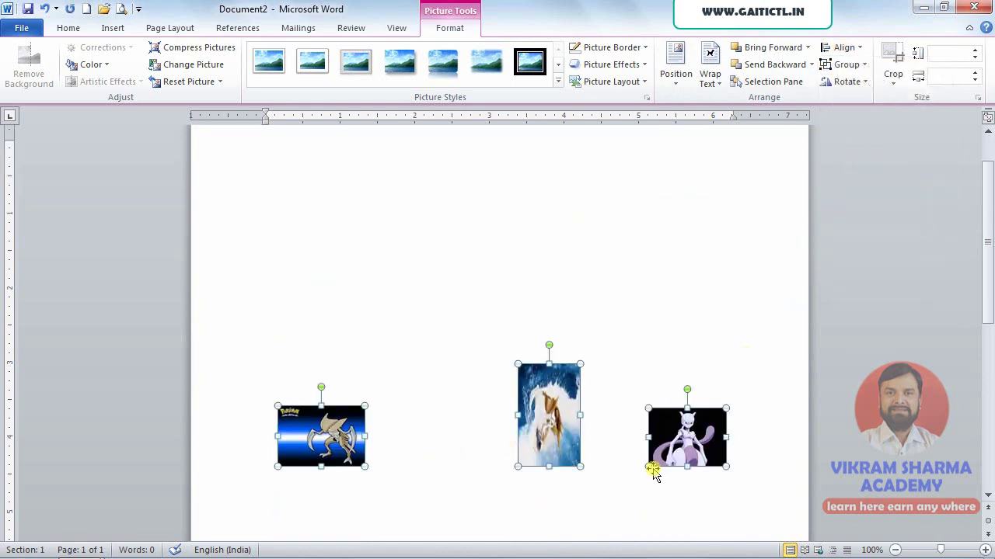
Try Distribute Horizontally, then undo it and the bottom alignment, leaving pictures scattered
click(843, 47)
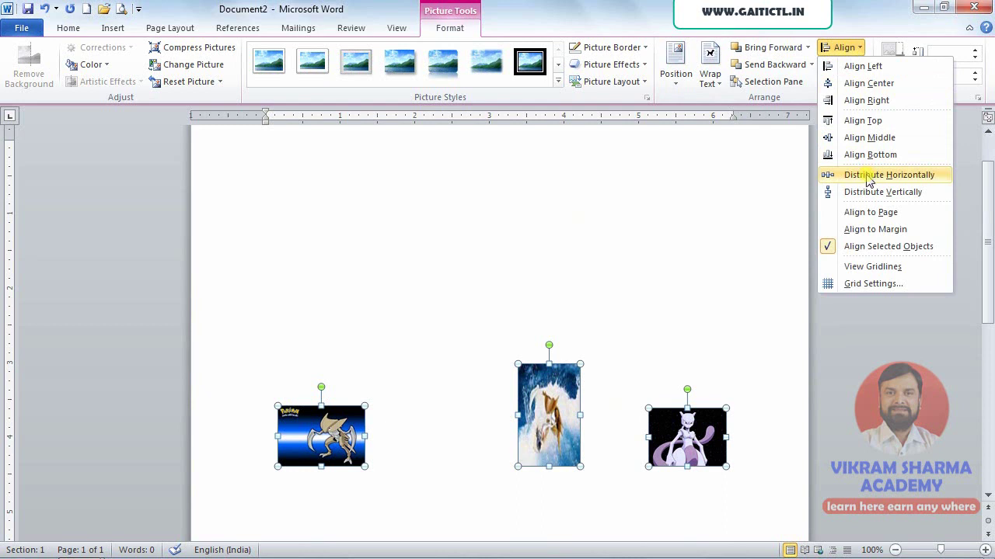
click(868, 177)
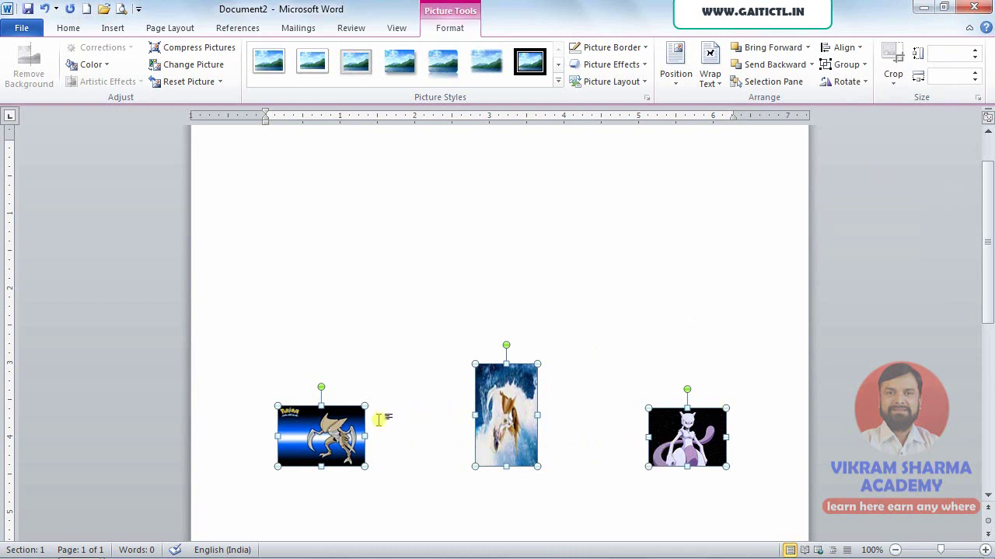
click(44, 9)
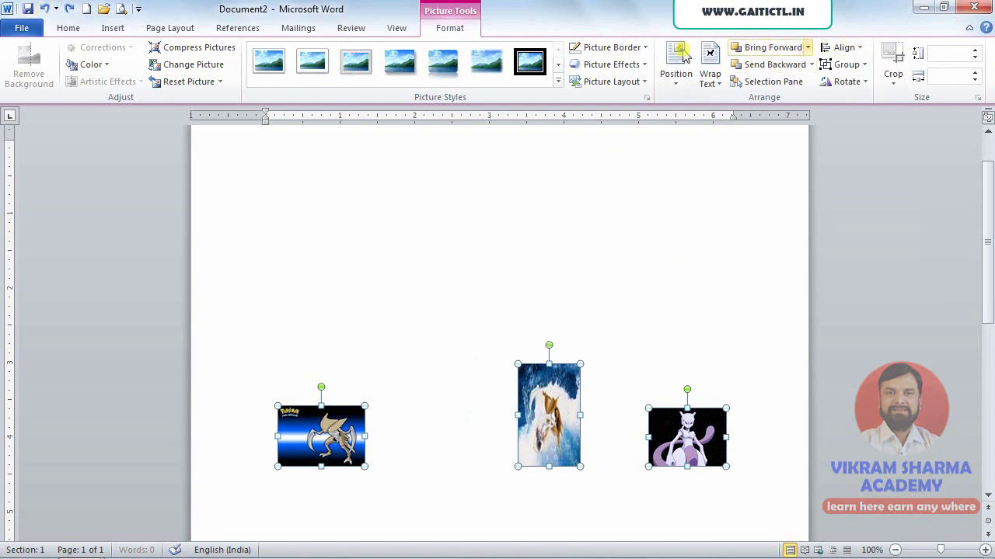
click(48, 8)
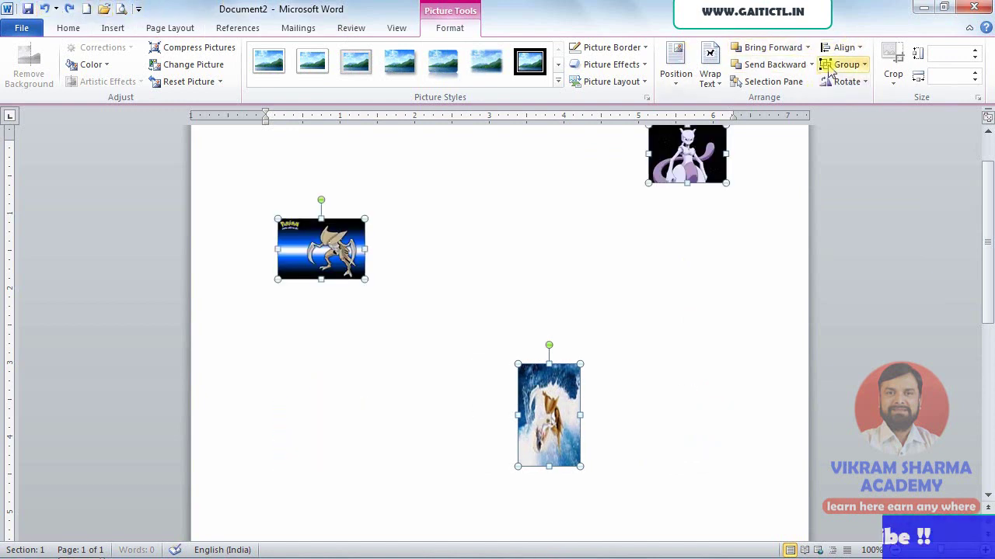
click(843, 48)
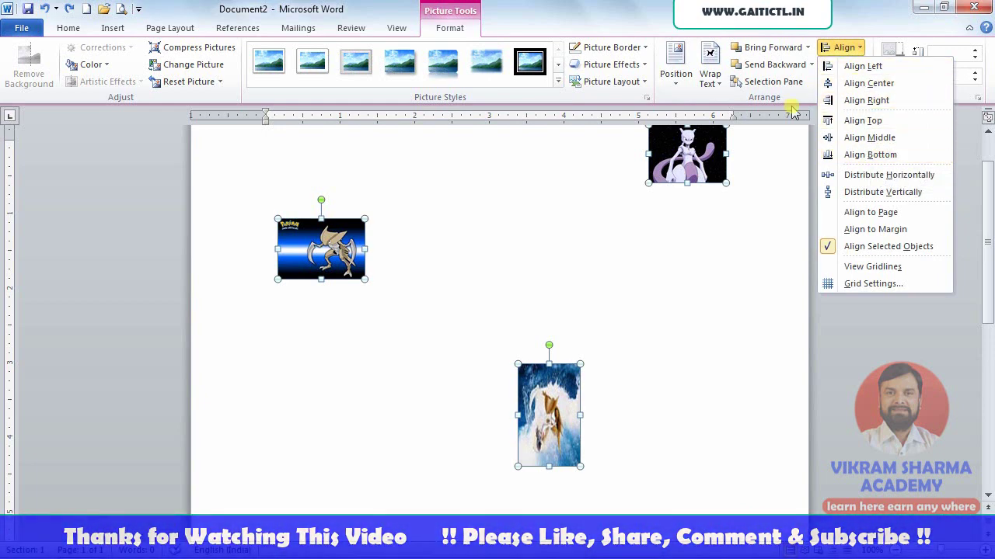
click(558, 258)
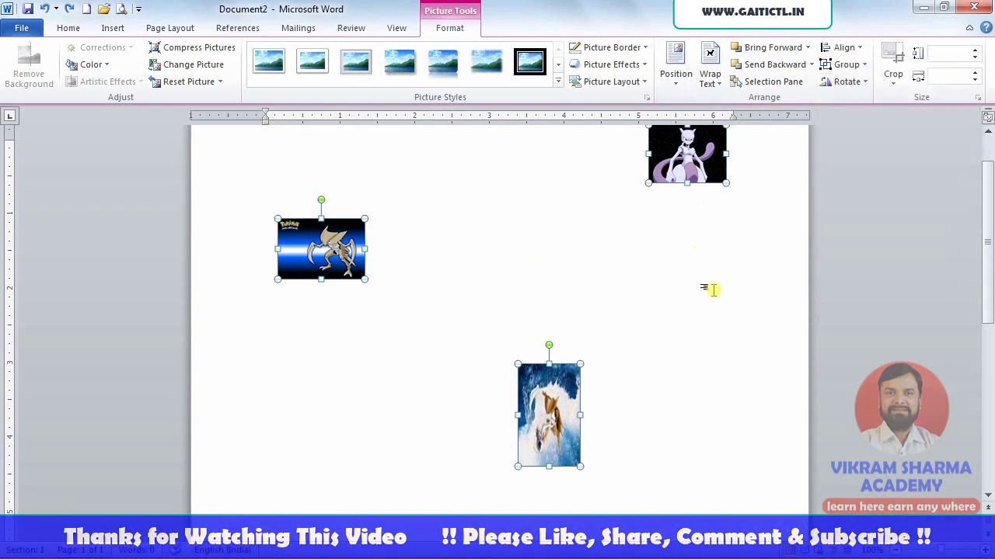
Move the creature picture toward the page centre next to the blue card picture
click(564, 259)
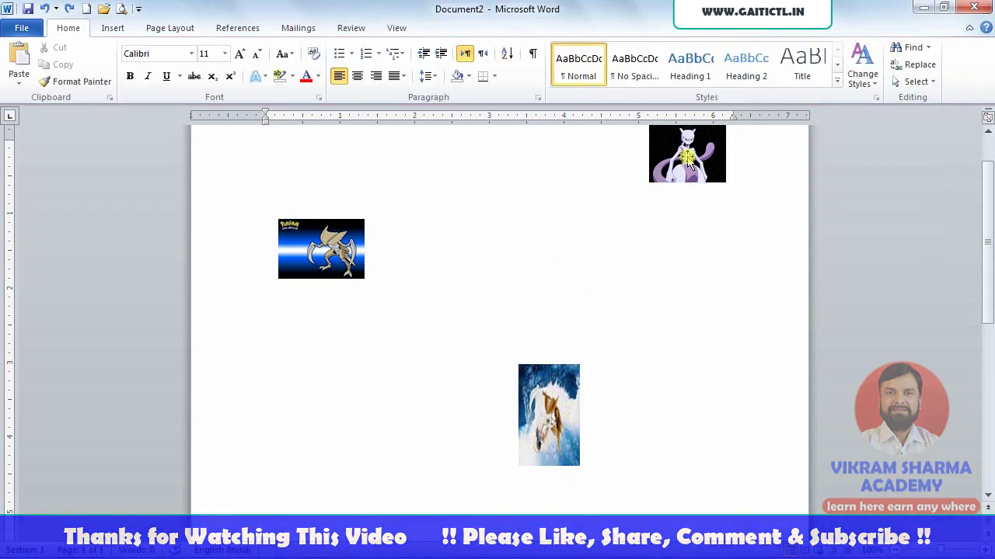
drag(687, 155, 470, 272)
click(377, 255)
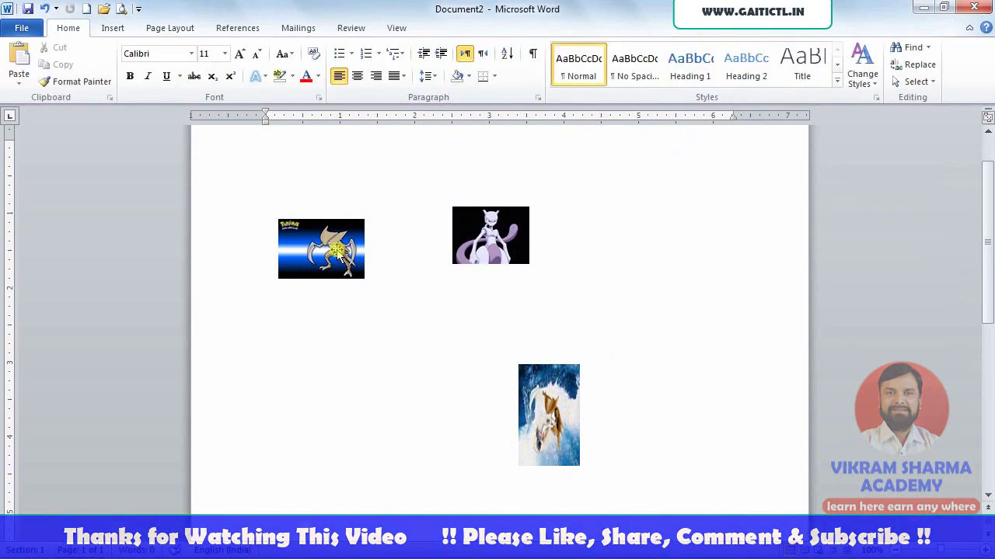
click(336, 251)
shift+click(491, 217)
drag(491, 218, 490, 232)
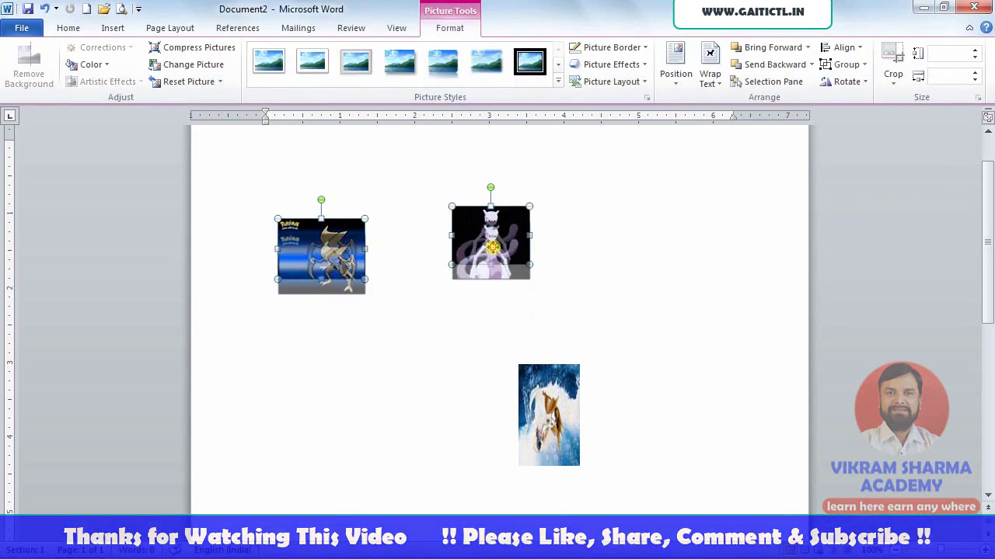
click(676, 244)
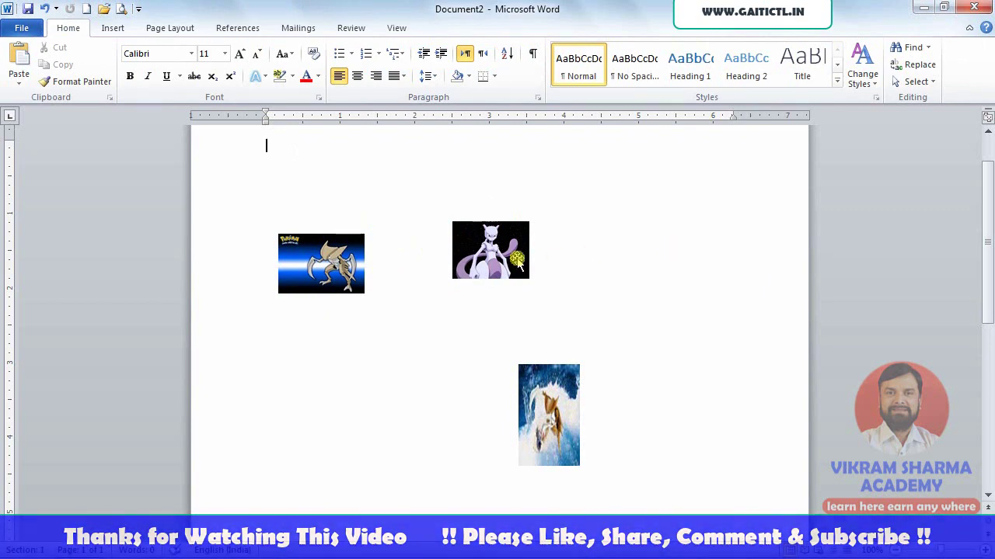
drag(513, 260, 542, 224)
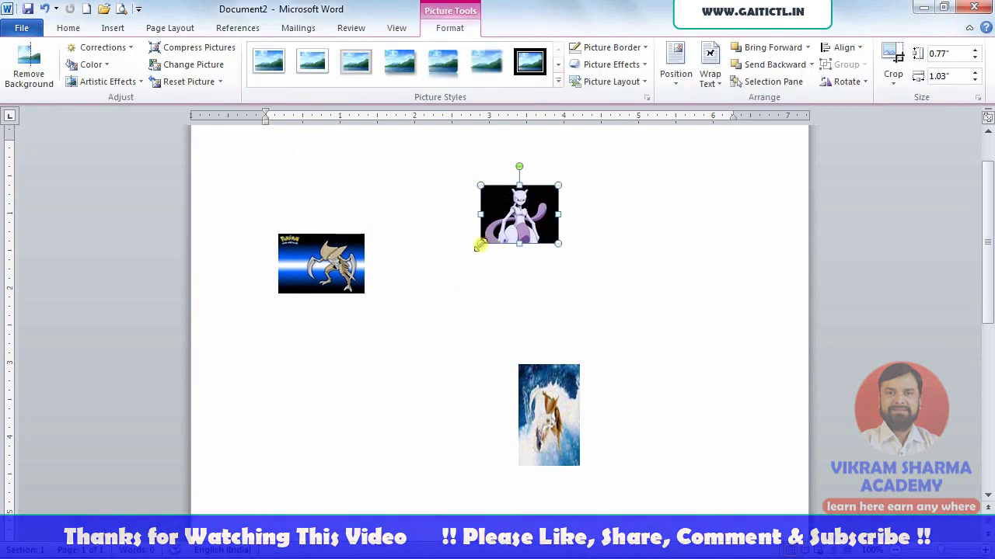
Enlarge the creature picture, widen and tuck the water picture beneath, and select all three
drag(479, 244, 414, 293)
mouse_move(552, 381)
mouse_down()
mouse_move(490, 309)
mouse_move(477, 270)
mouse_up()
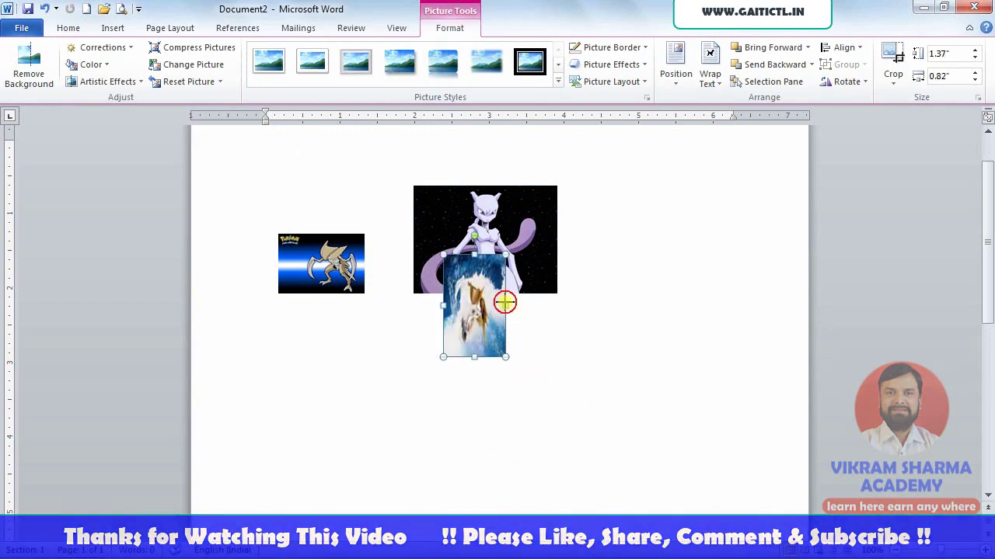
drag(505, 303, 544, 306)
drag(351, 284, 355, 254)
drag(470, 310, 375, 321)
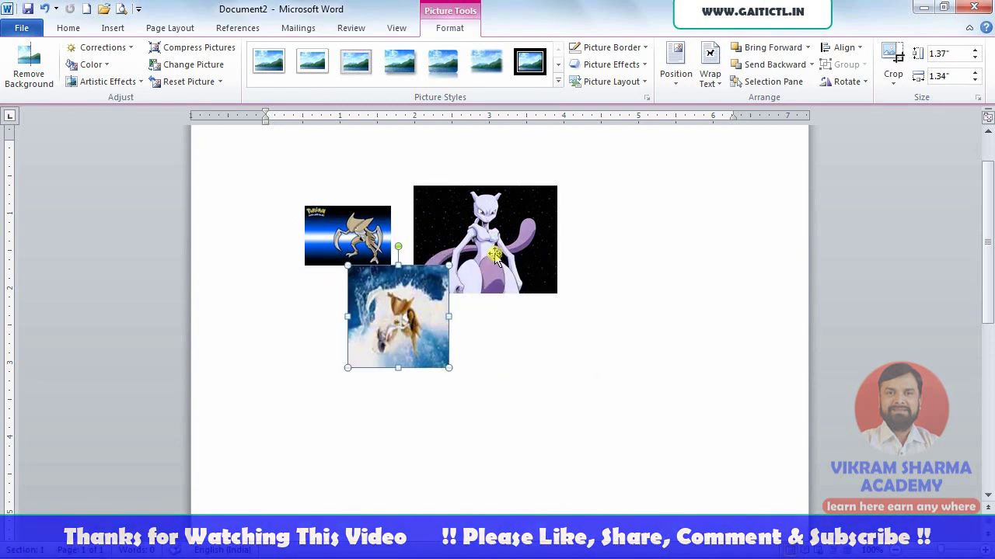
ctrl+click(490, 250)
ctrl+click(356, 242)
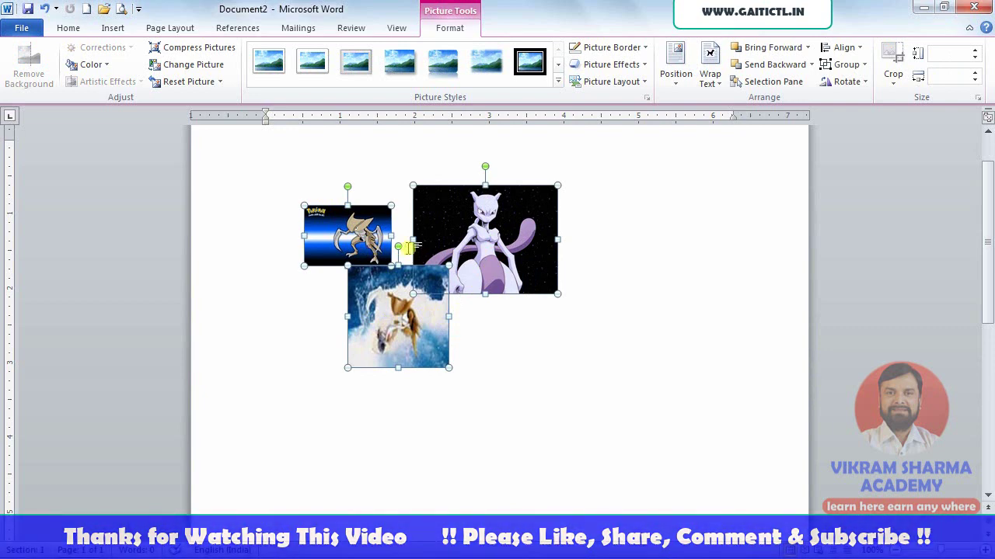
Group the three pictures and move the group around the page
click(860, 66)
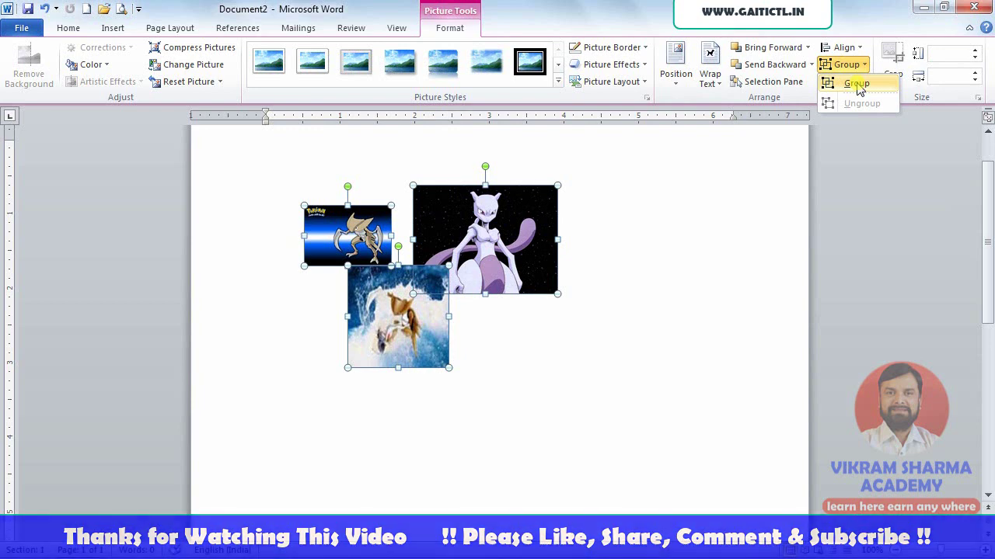
click(856, 84)
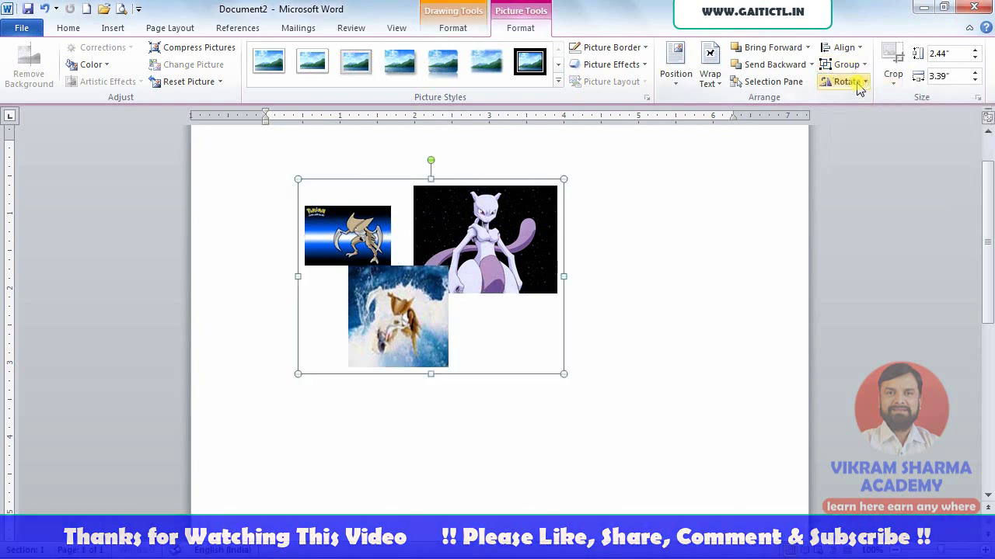
mouse_move(488, 257)
mouse_down()
mouse_move(488, 336)
mouse_move(424, 293)
mouse_up()
click(599, 337)
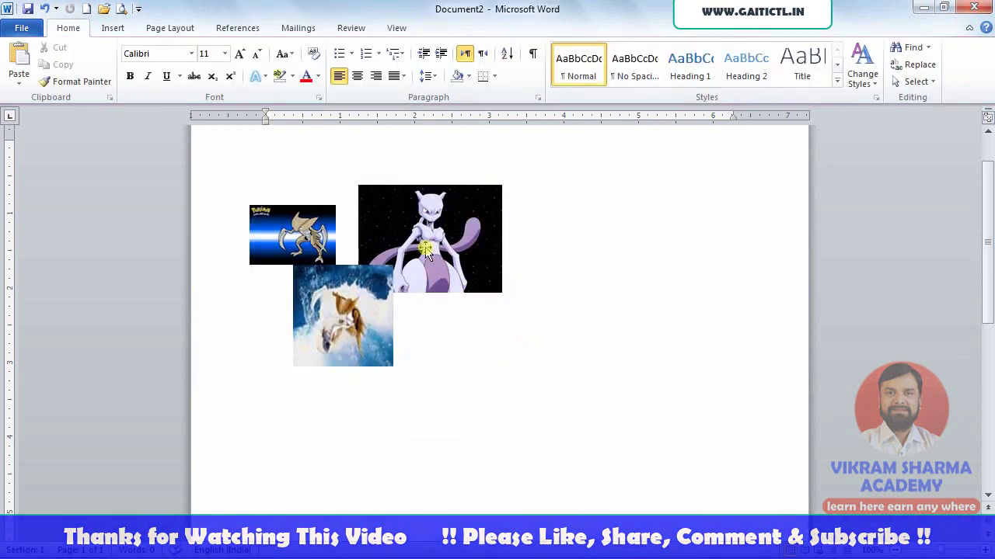
drag(422, 225, 512, 320)
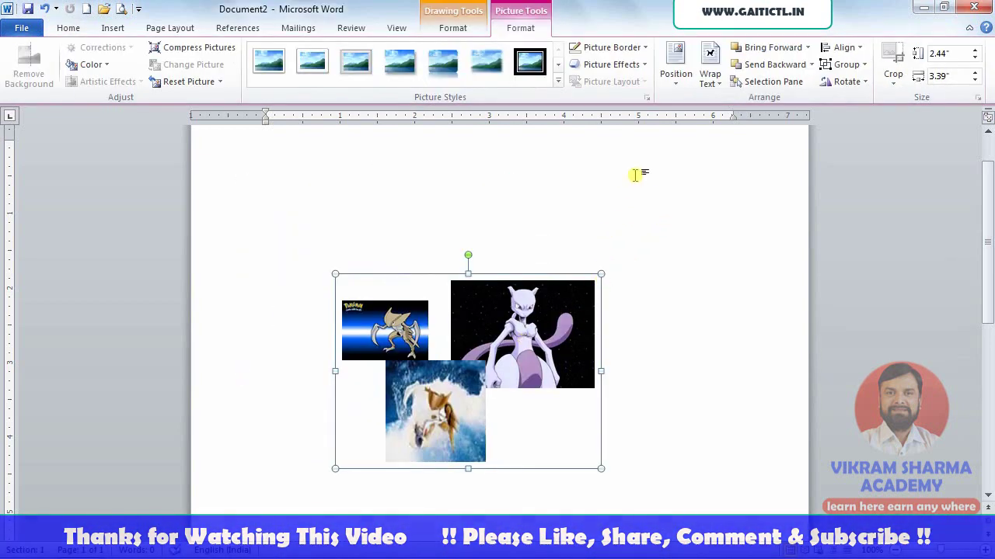
click(674, 166)
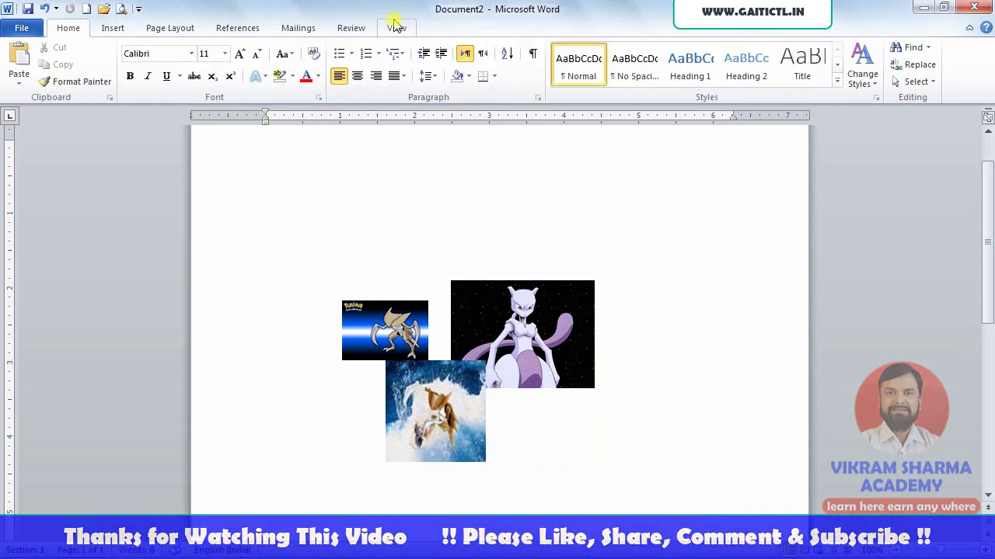
drag(542, 330, 484, 237)
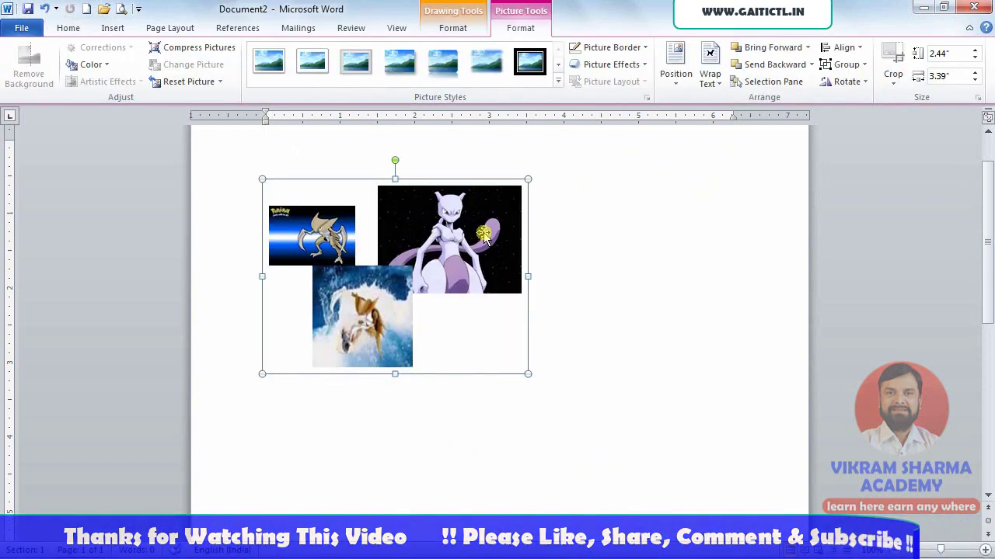
Ungroup the pictures, placing the blue card lower right and the water picture top left
click(847, 65)
click(860, 104)
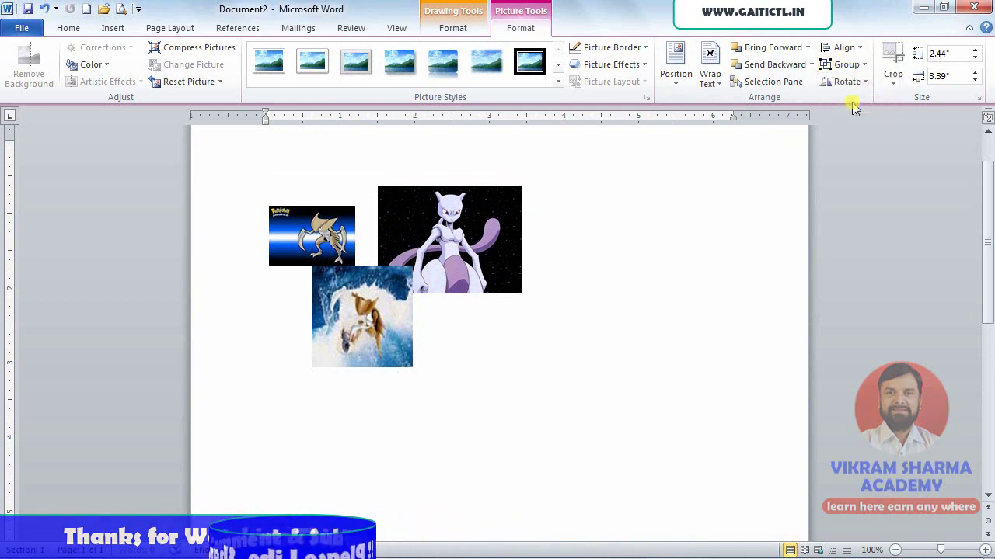
click(506, 367)
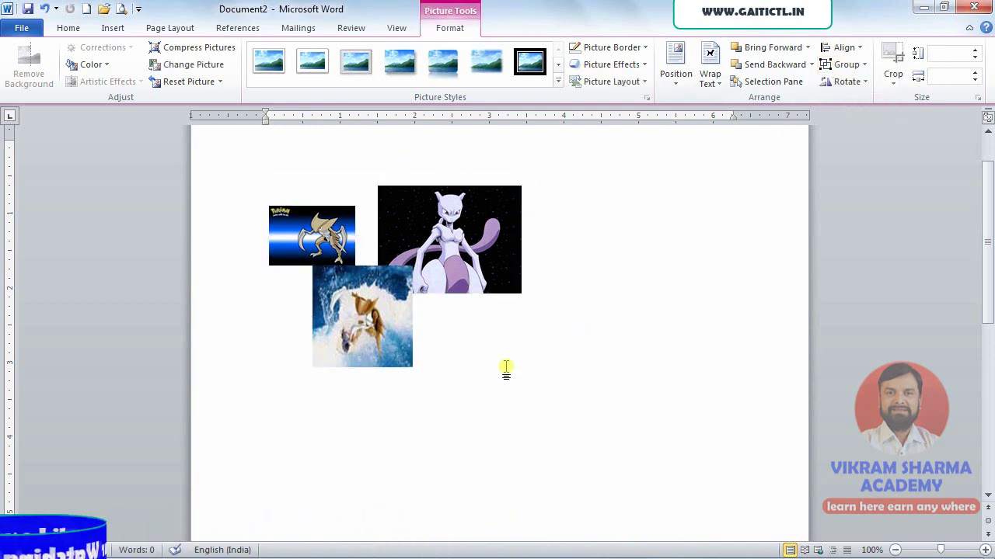
drag(313, 249, 537, 328)
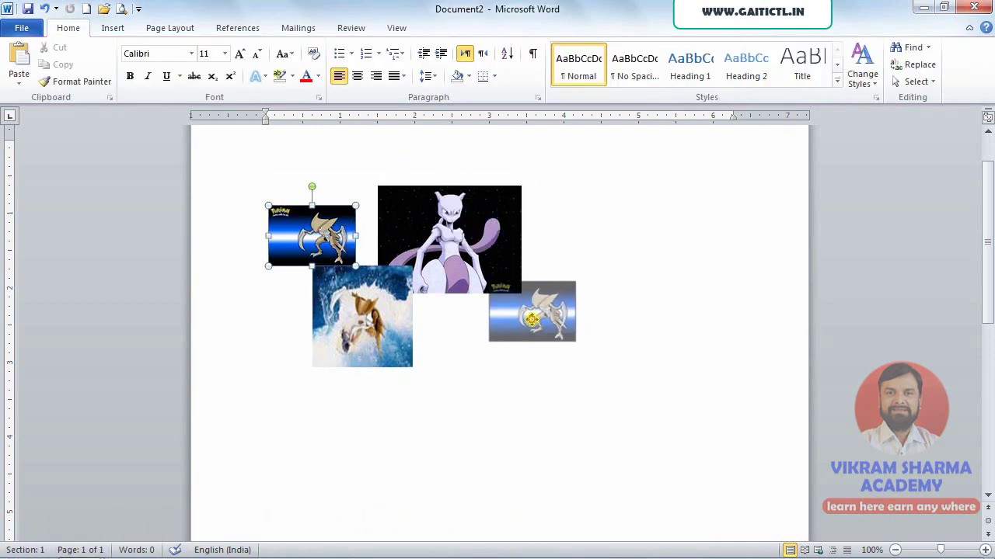
drag(360, 328, 350, 186)
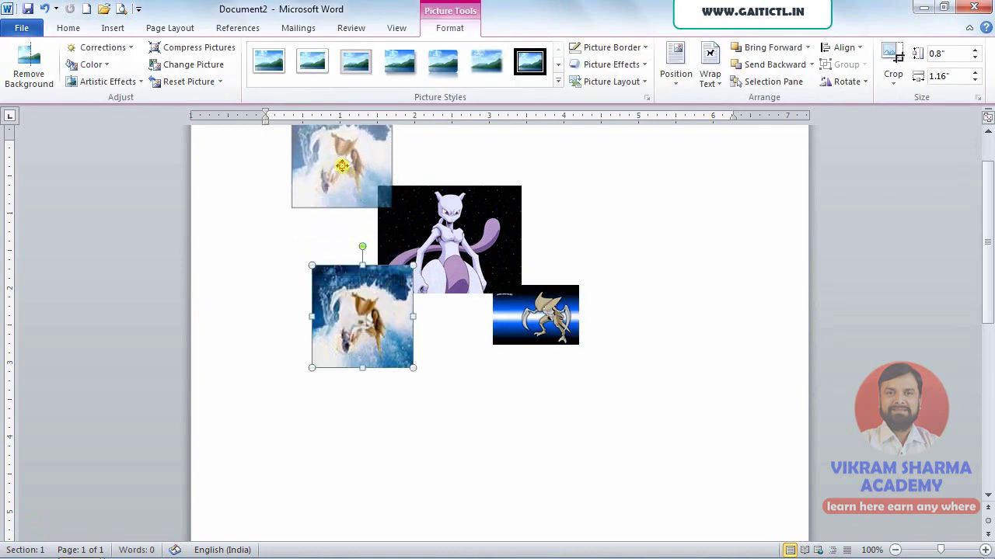
click(778, 143)
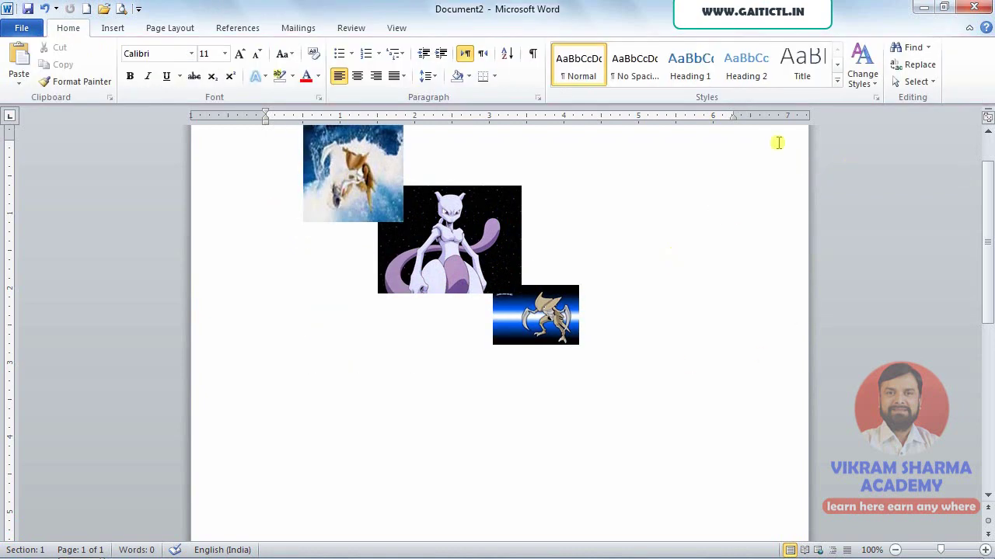
Select all three pictures and move them together down and left
click(481, 225)
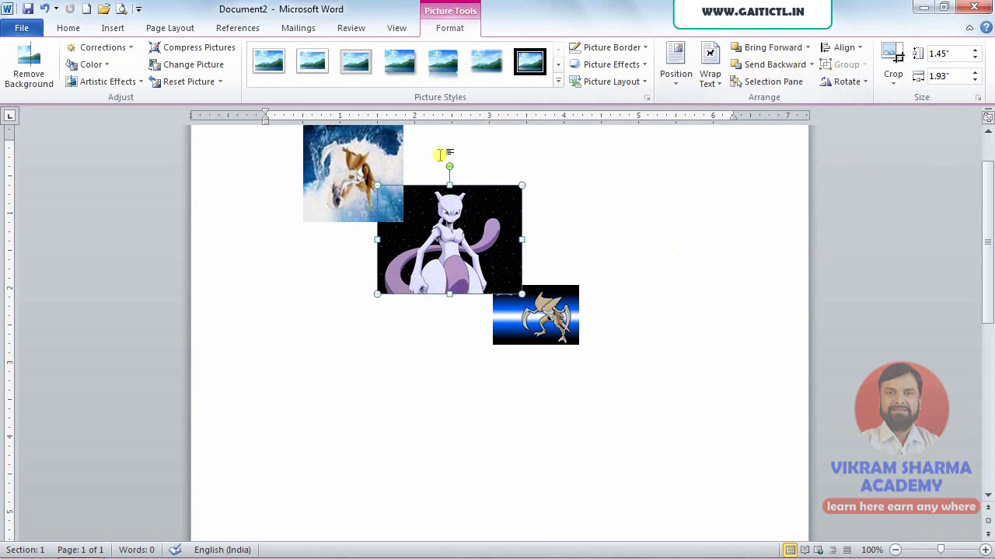
ctrl+click(377, 165)
ctrl+click(526, 314)
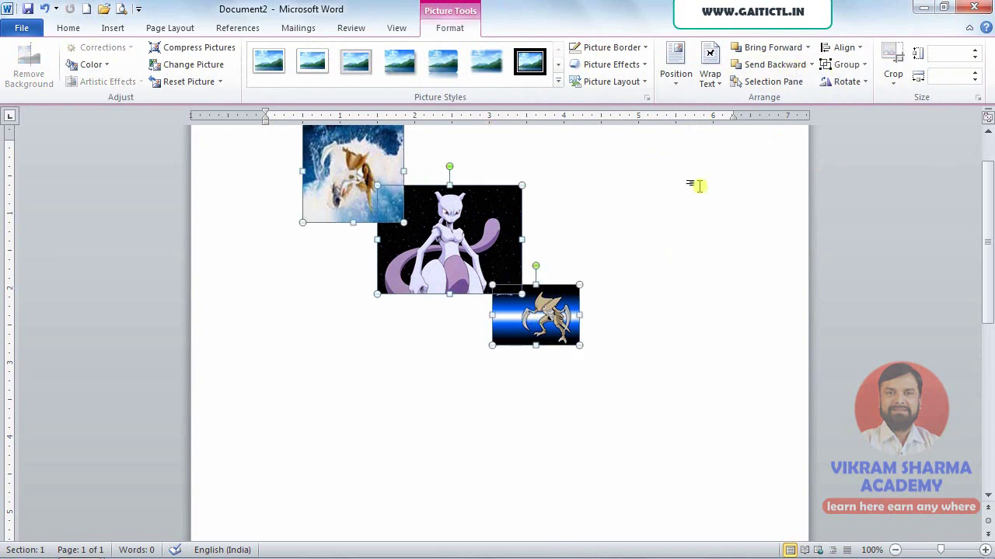
click(845, 65)
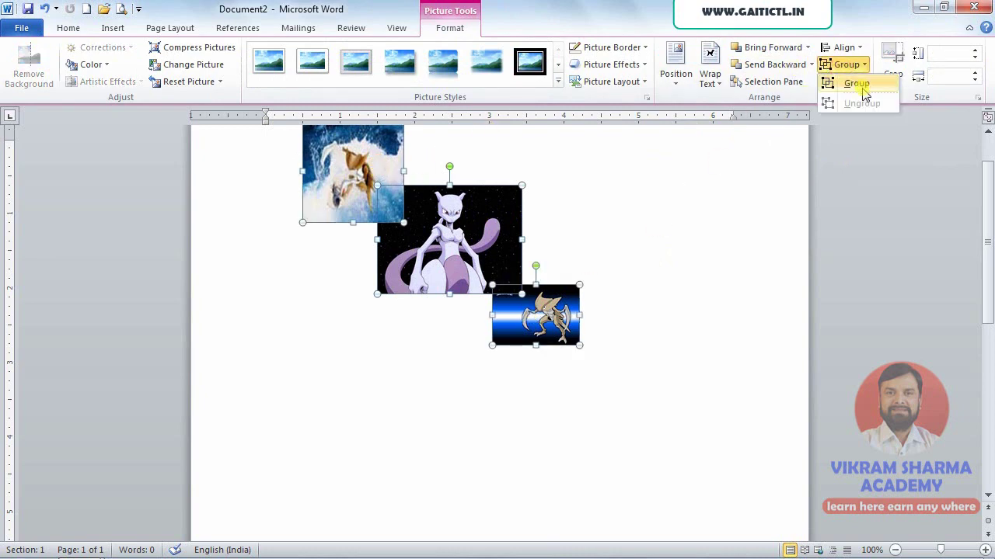
click(738, 207)
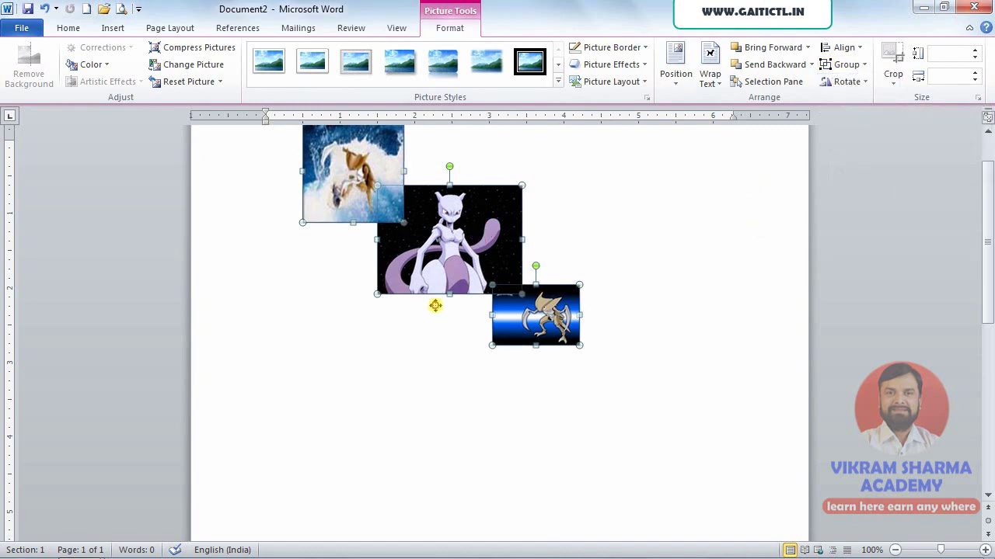
mouse_move(490, 237)
mouse_down()
mouse_move(415, 375)
mouse_move(586, 279)
mouse_up()
Move the Mewtwo picture up-right and enlarge the blue Kabutops card to 1.67" by 2.54", mirrored
click(633, 314)
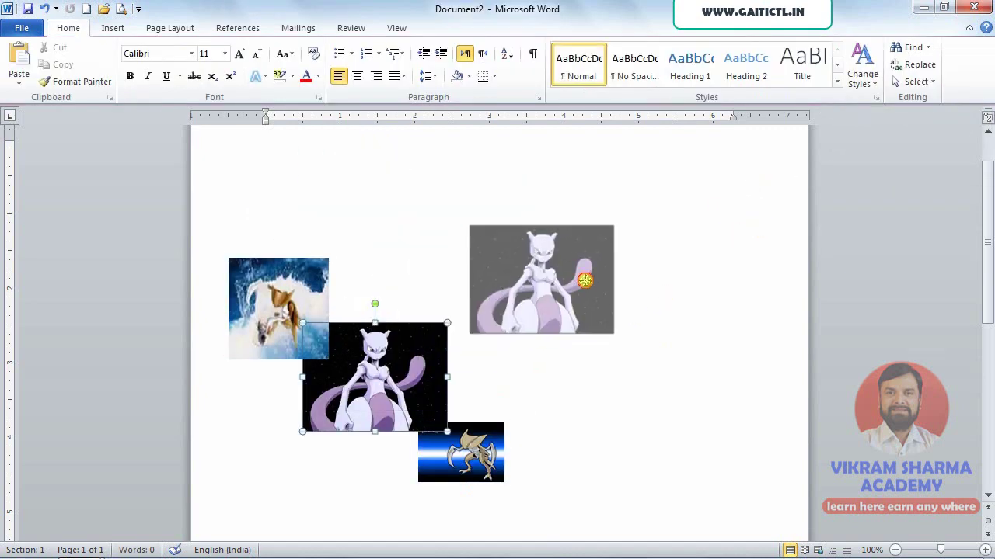
click(478, 454)
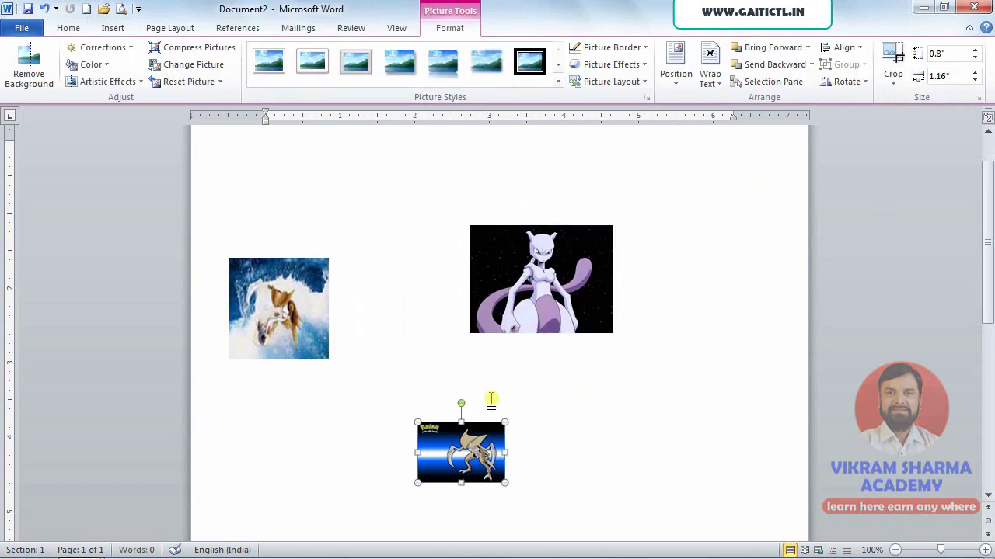
drag(501, 423, 599, 355)
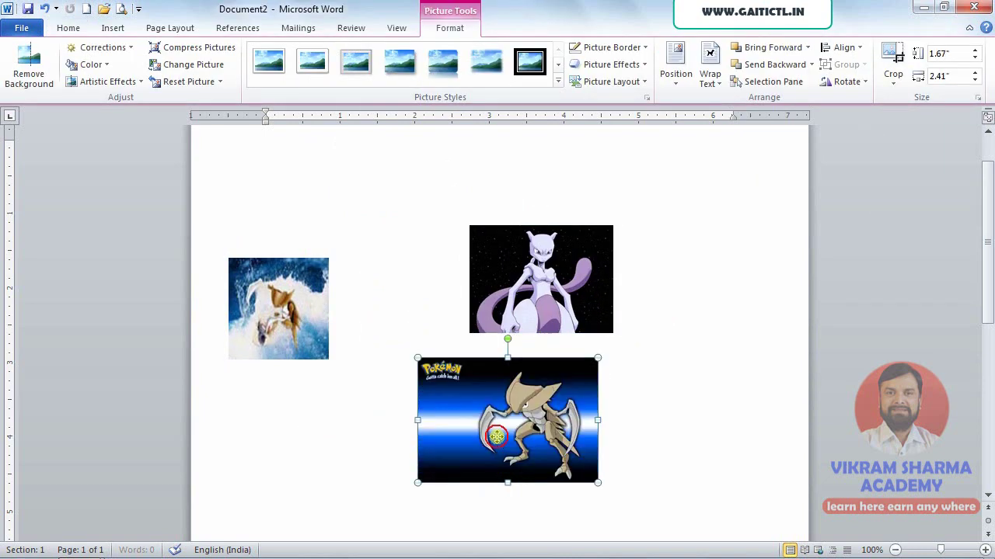
mouse_move(512, 357)
mouse_down()
mouse_move(501, 376)
mouse_move(503, 361)
mouse_up()
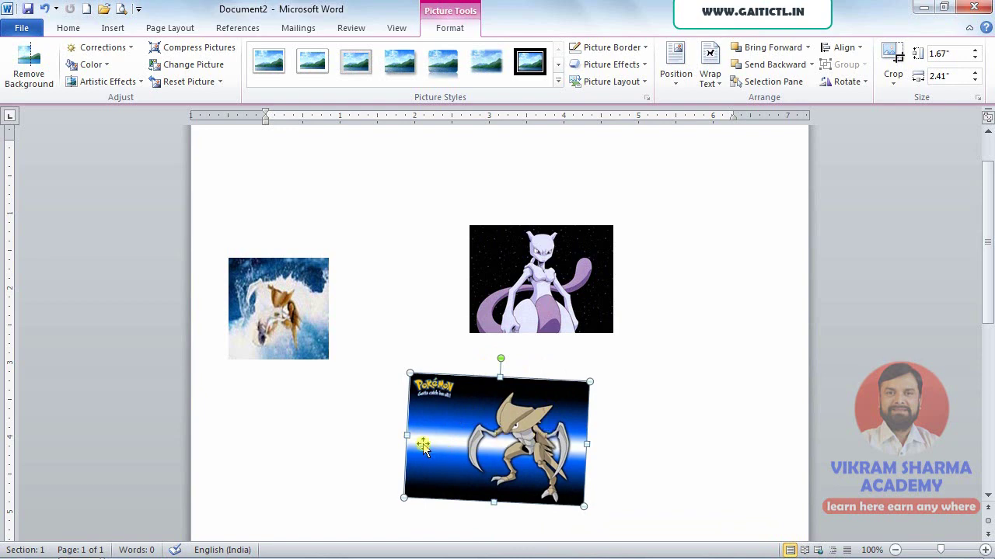
mouse_move(408, 437)
mouse_down()
mouse_move(746, 465)
mouse_move(583, 446)
mouse_move(615, 449)
mouse_up()
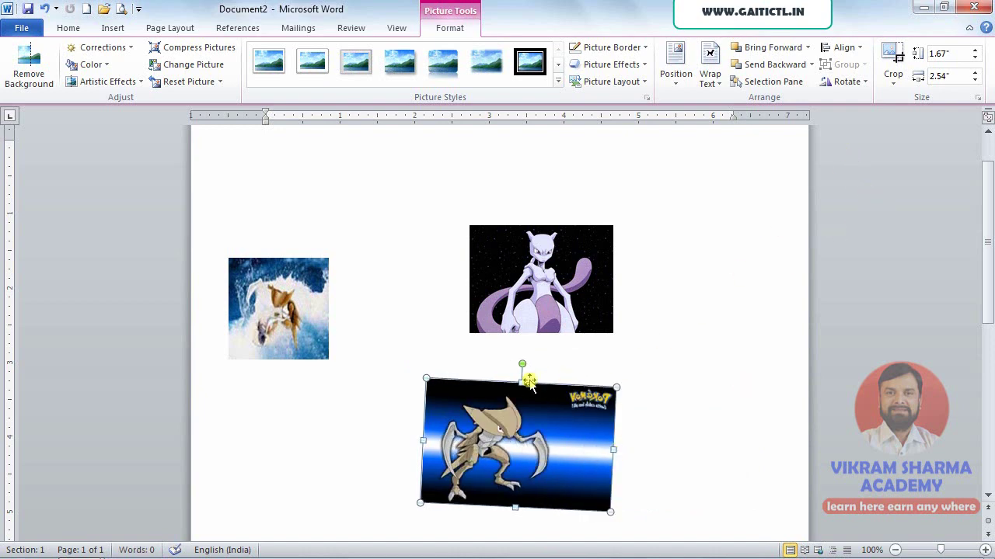
drag(522, 364, 518, 364)
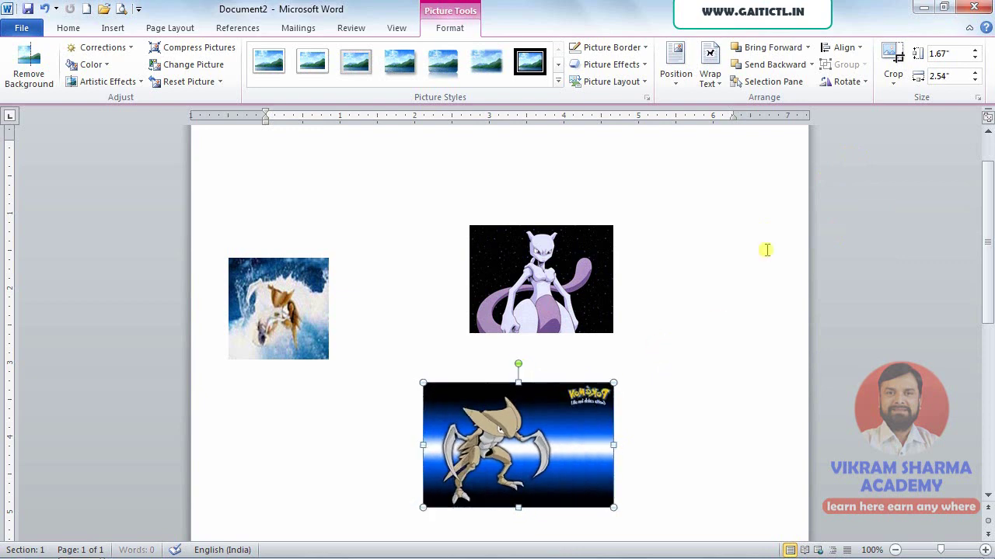
Flip the bottom blue picture horizontally, then try a vertical flip and undo it
click(857, 88)
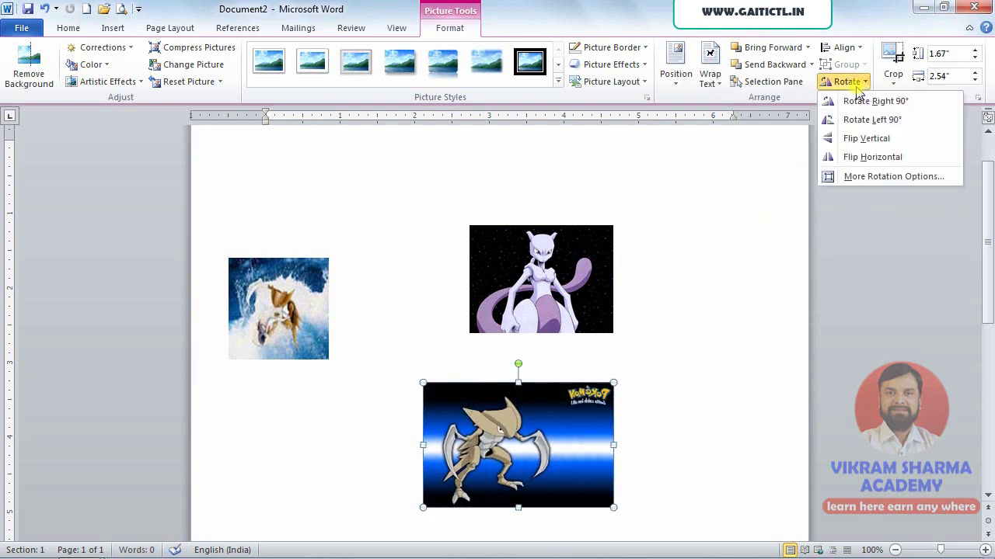
click(863, 158)
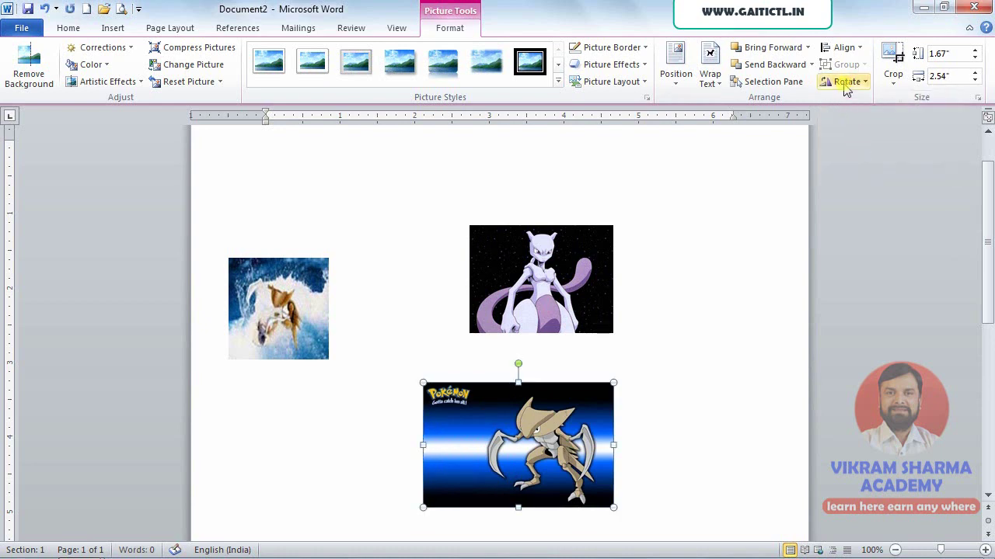
click(845, 82)
click(861, 158)
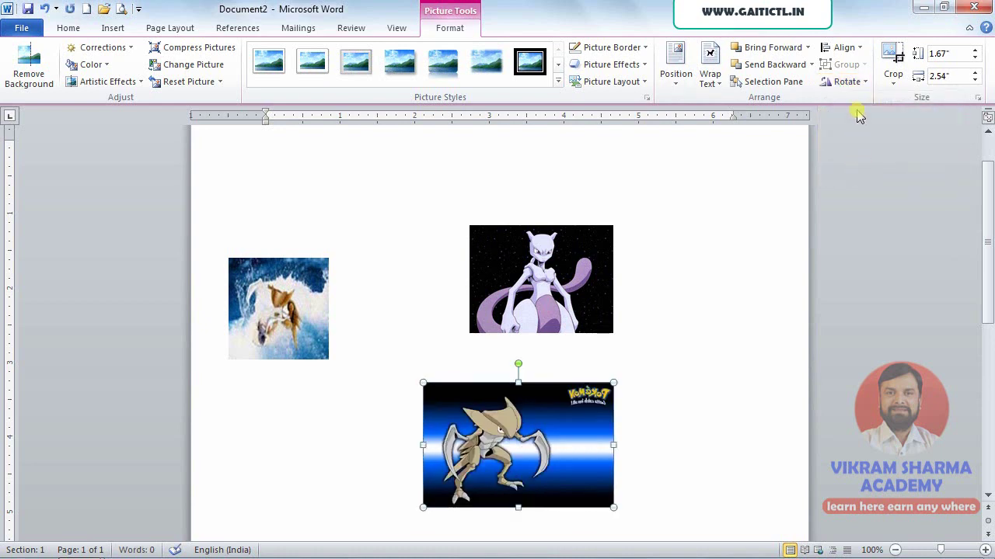
click(849, 82)
click(860, 138)
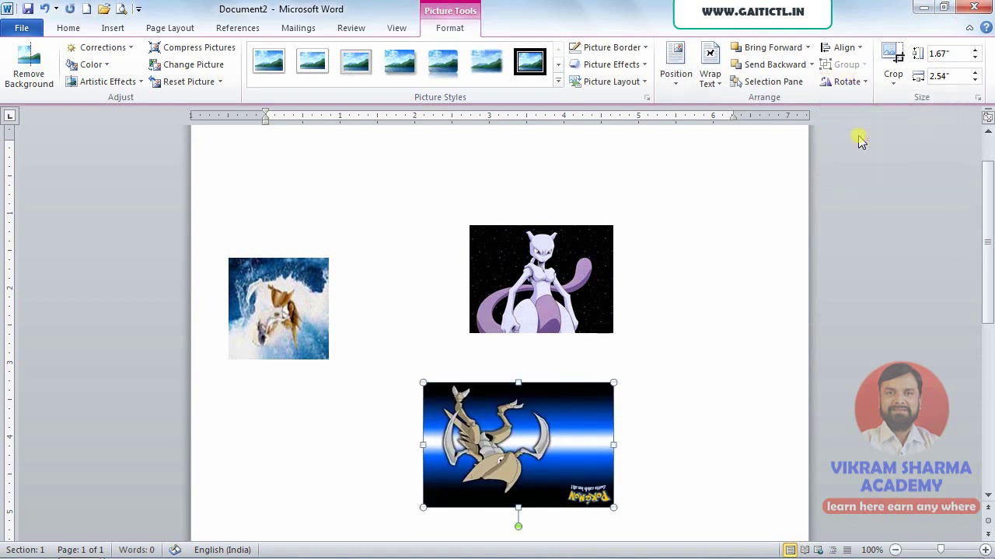
click(847, 81)
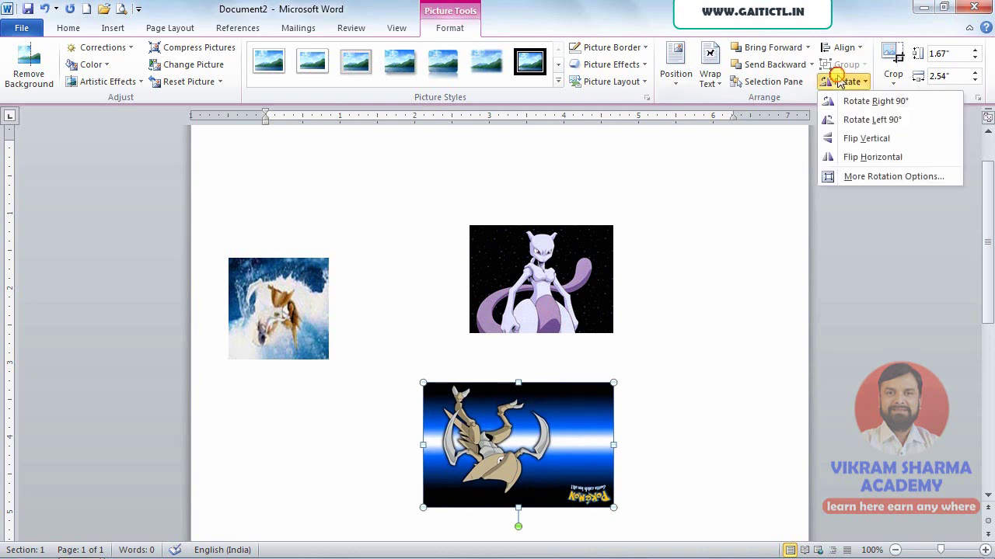
click(859, 139)
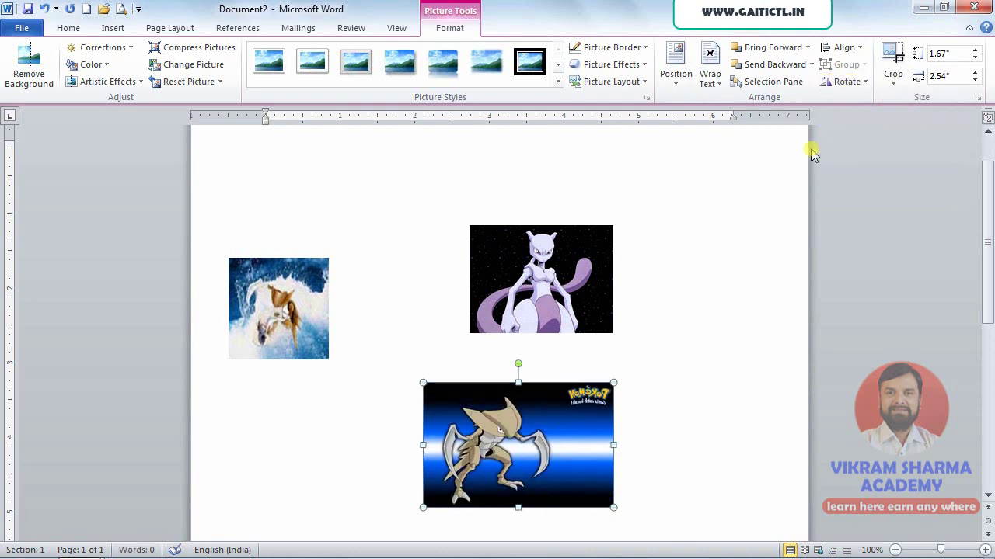
Rotate the starry Mewtwo picture right 90° twice, then return it upright at 1.45" by 1.93"
click(538, 282)
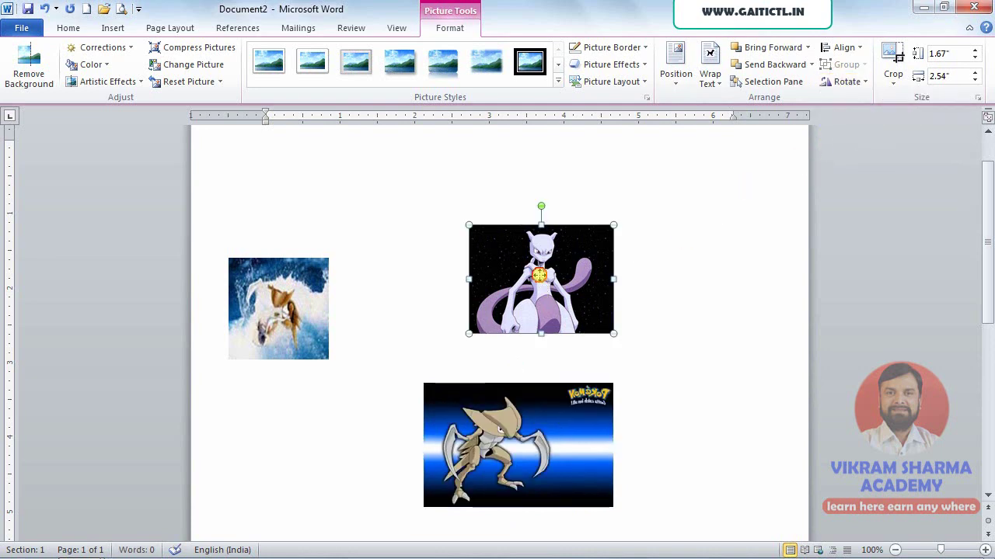
click(847, 83)
click(850, 103)
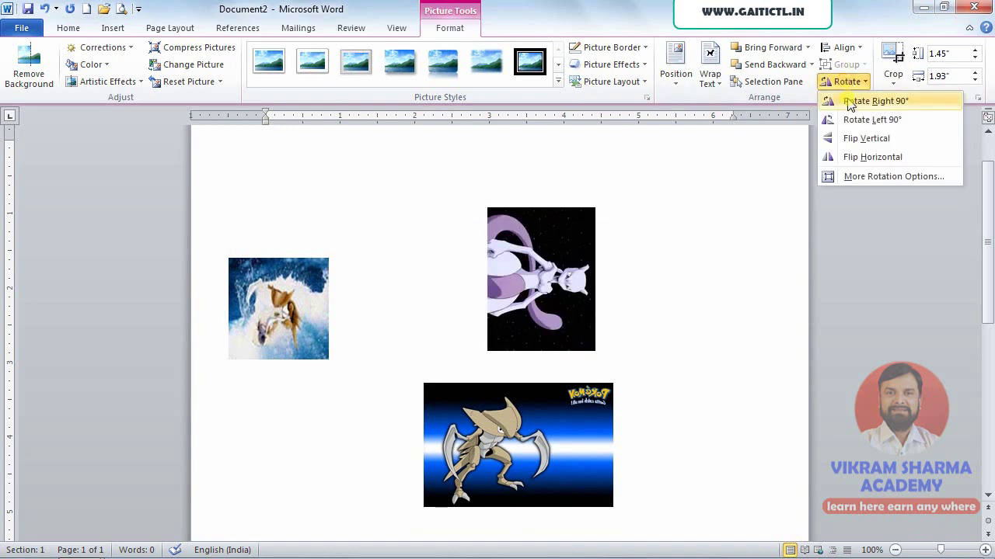
click(846, 82)
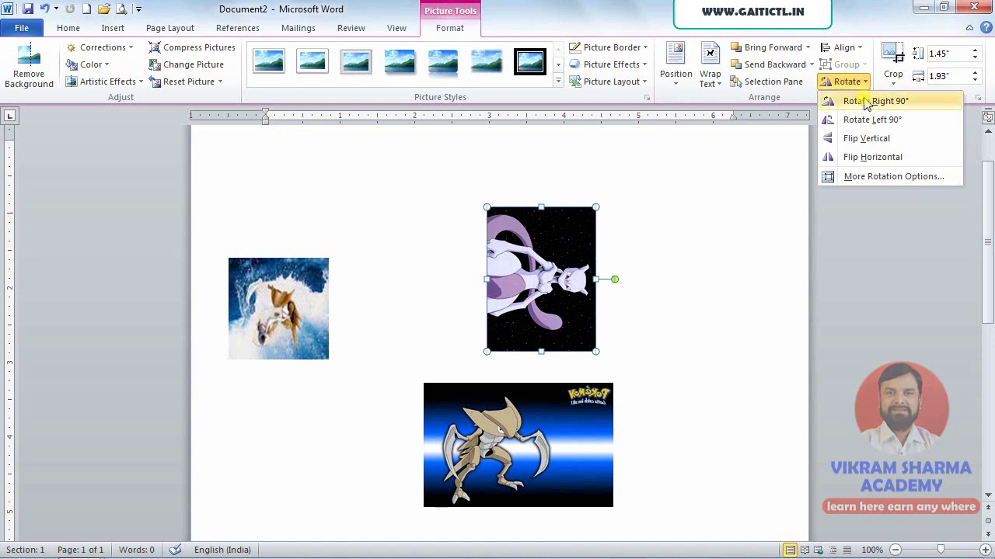
click(867, 102)
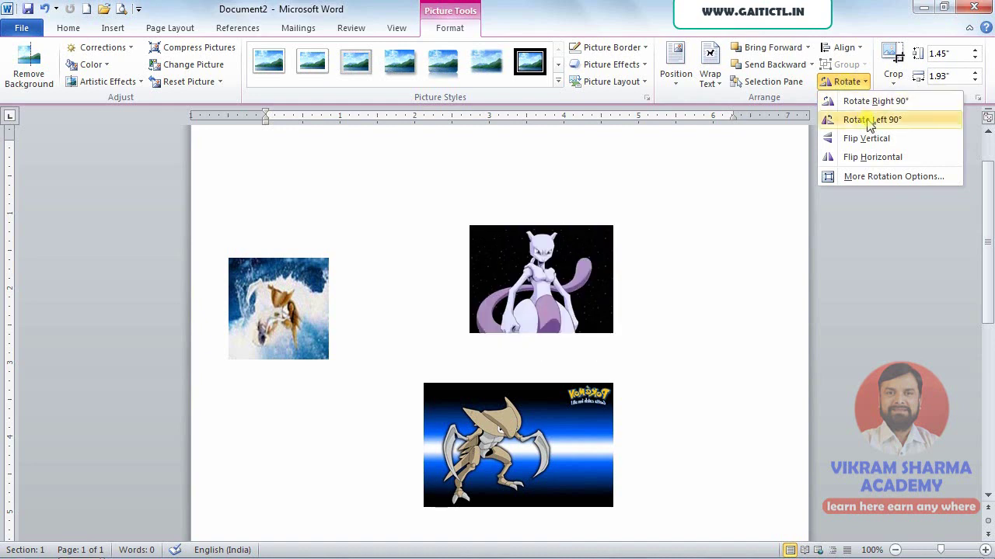
click(868, 122)
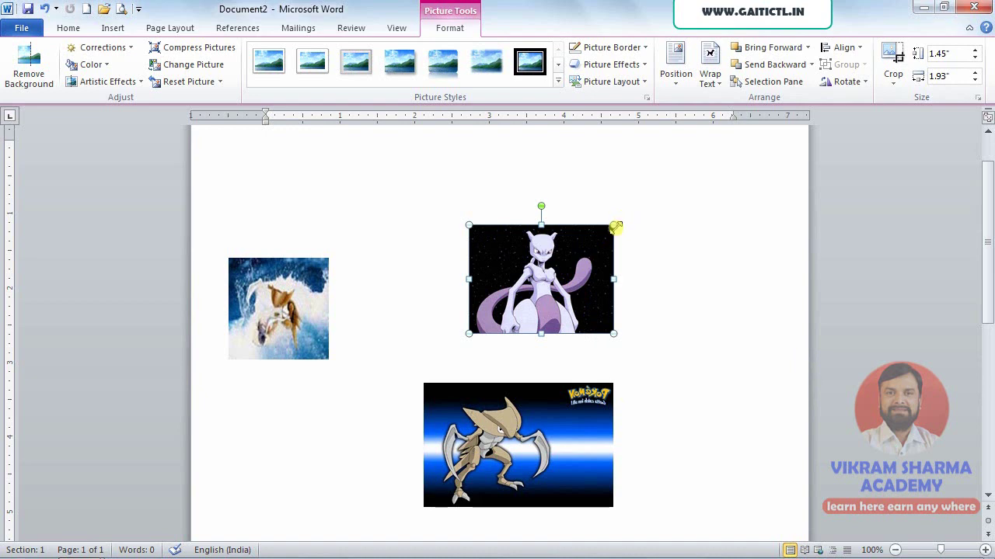
Enlarge the starry picture to 3.83" by 5.1" and move it to the page's top left
drag(613, 226, 702, 158)
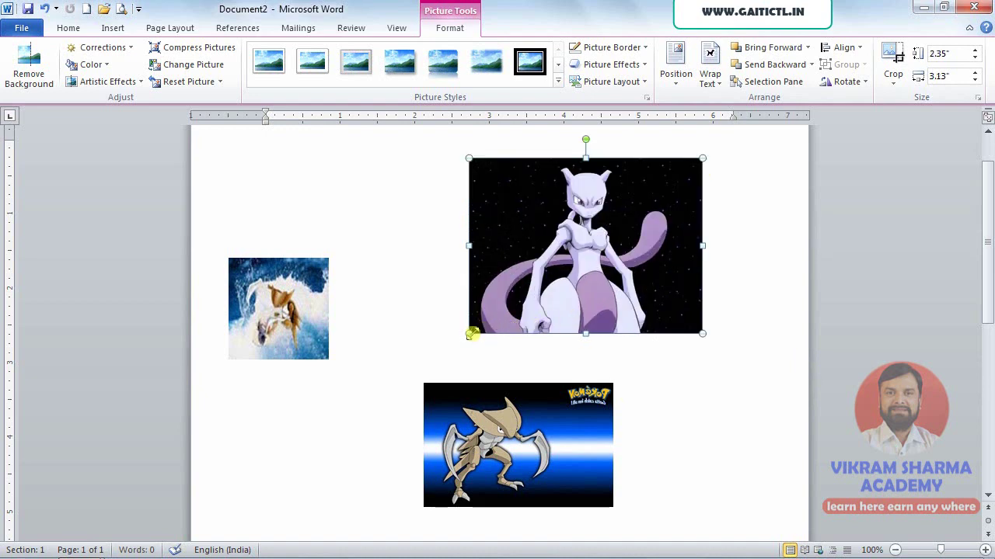
drag(470, 335, 385, 369)
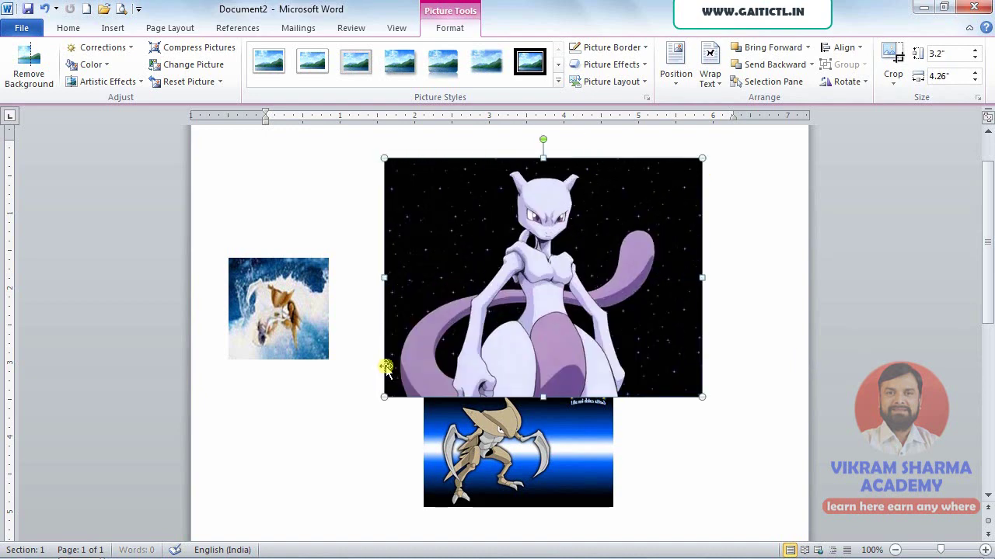
click(974, 51)
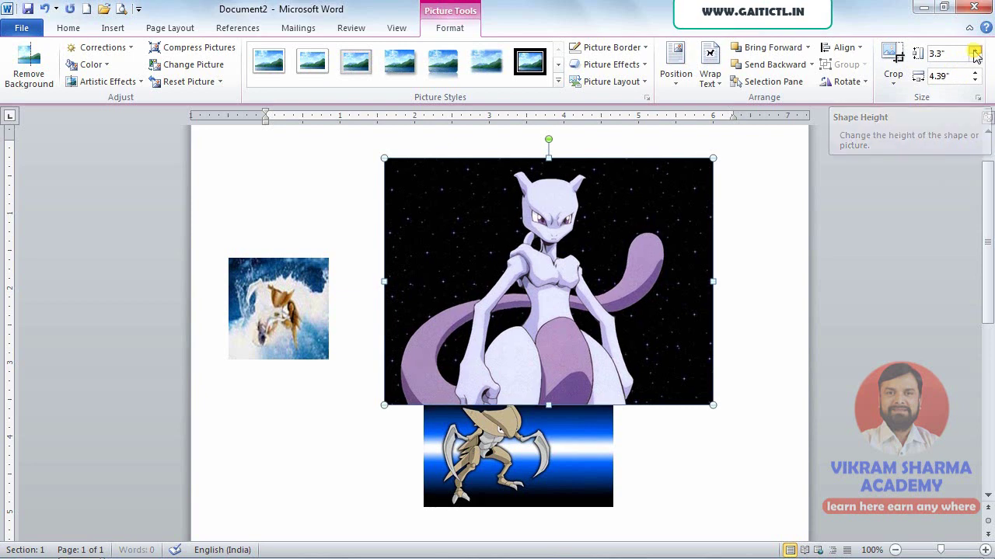
click(974, 51)
click(974, 52)
click(974, 51)
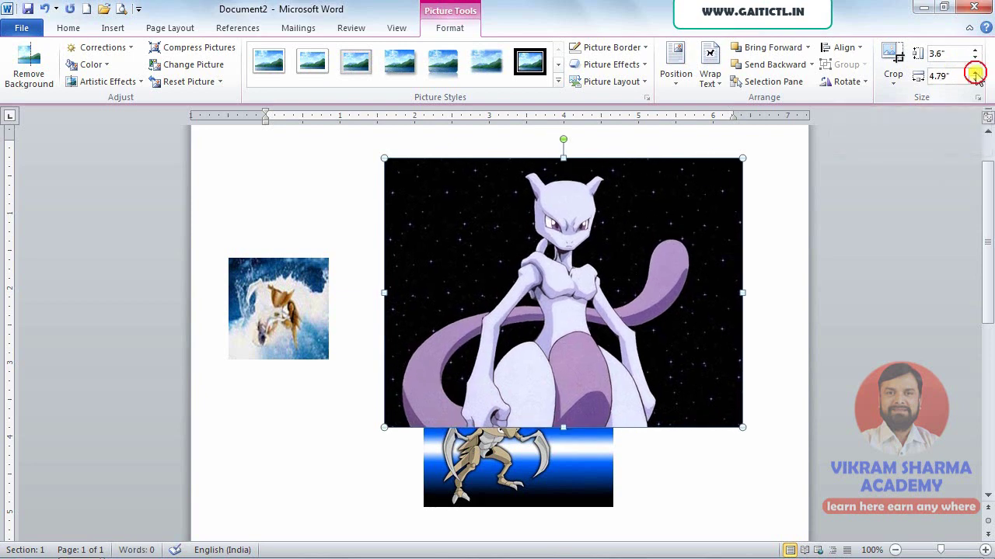
click(974, 76)
click(974, 75)
click(975, 75)
drag(610, 258, 480, 243)
Delete the small wave picture and the bottom picture, leaving only the starry one selected
click(276, 303)
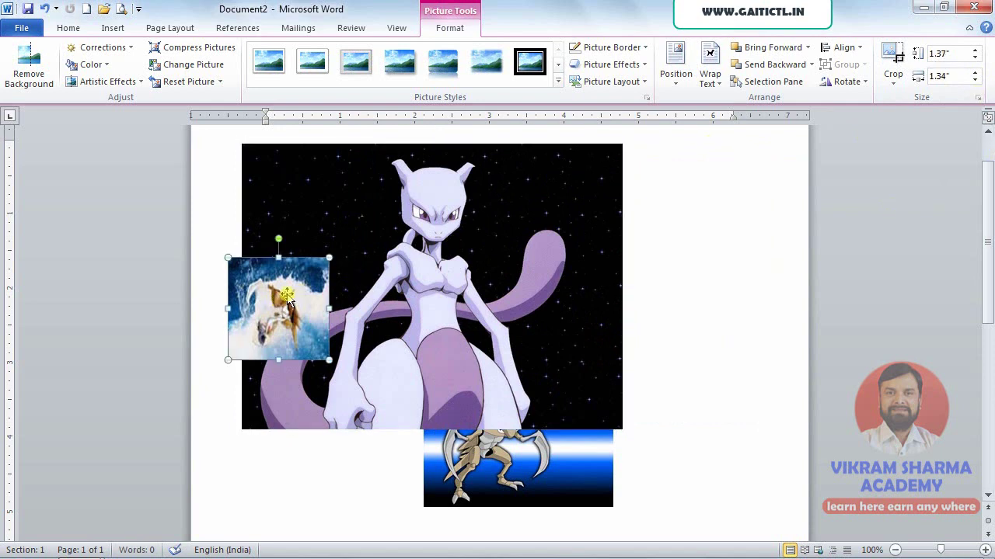
key(Delete)
click(482, 463)
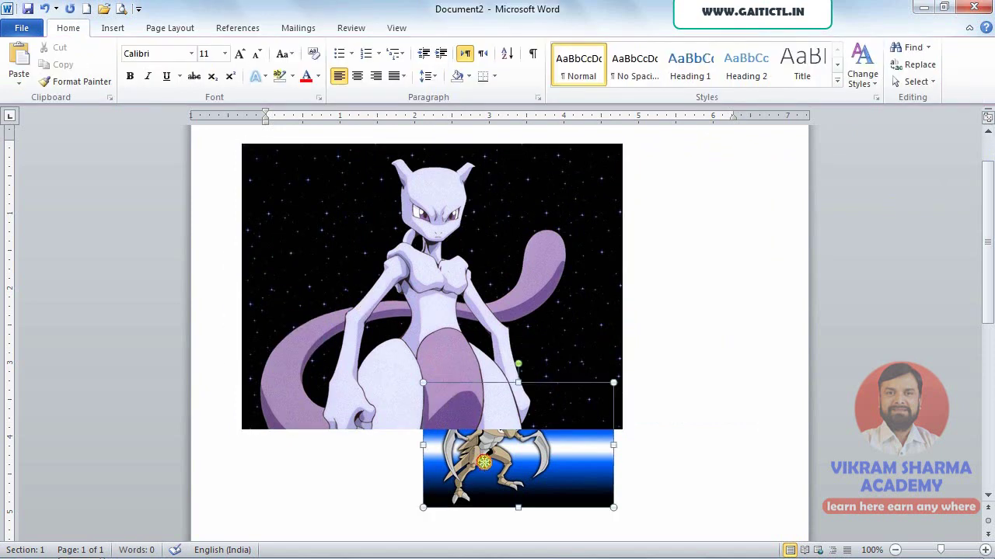
key(Delete)
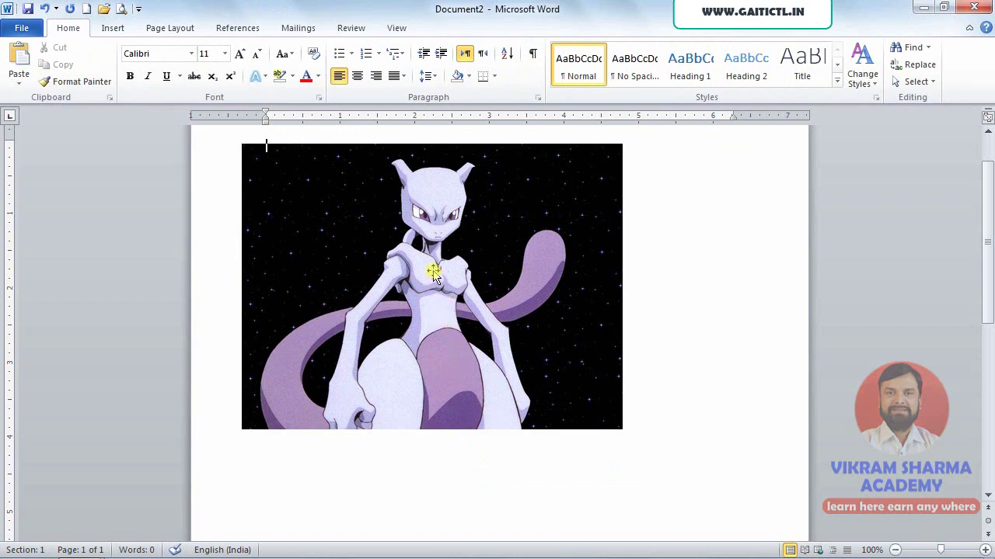
click(434, 273)
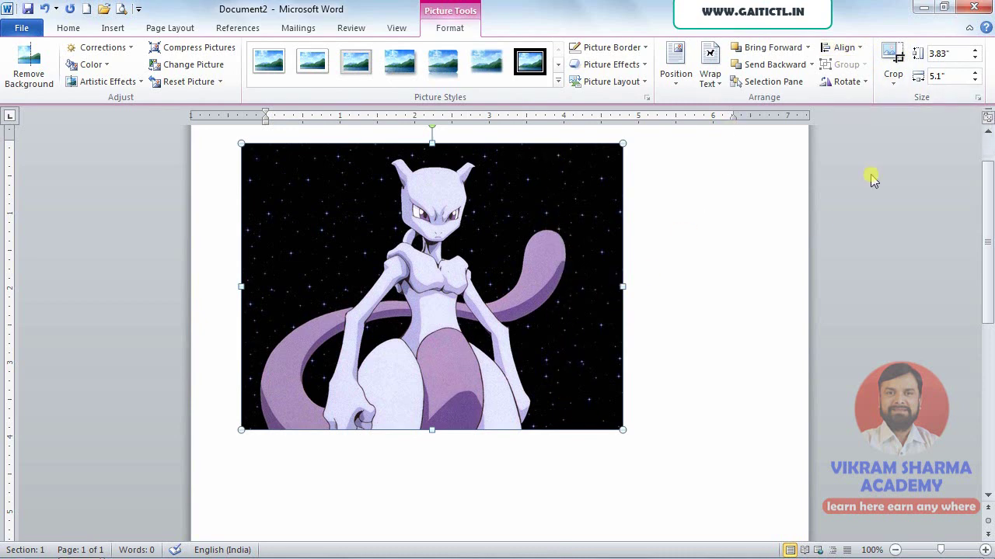
Crop strips off the starry picture's left, right and top edges
click(892, 59)
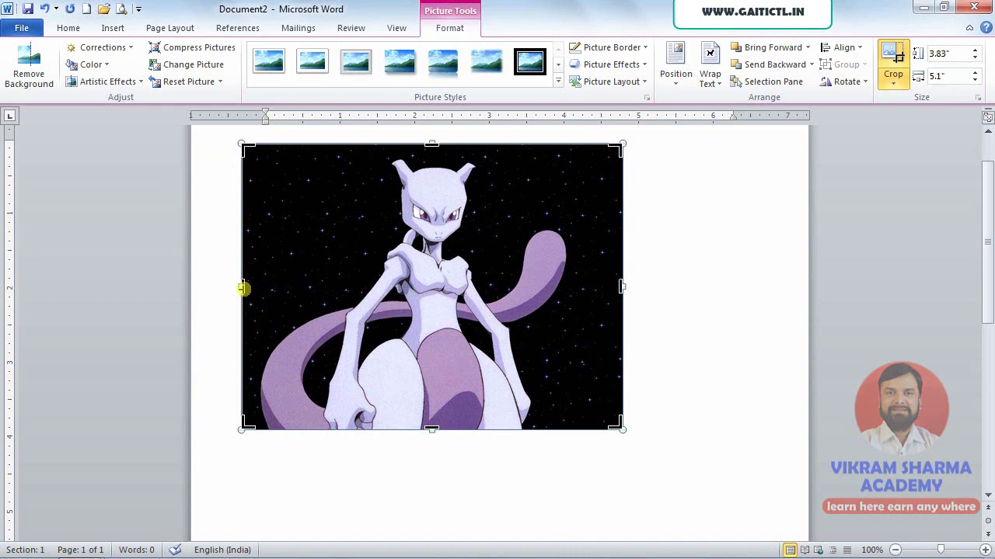
drag(243, 288, 263, 290)
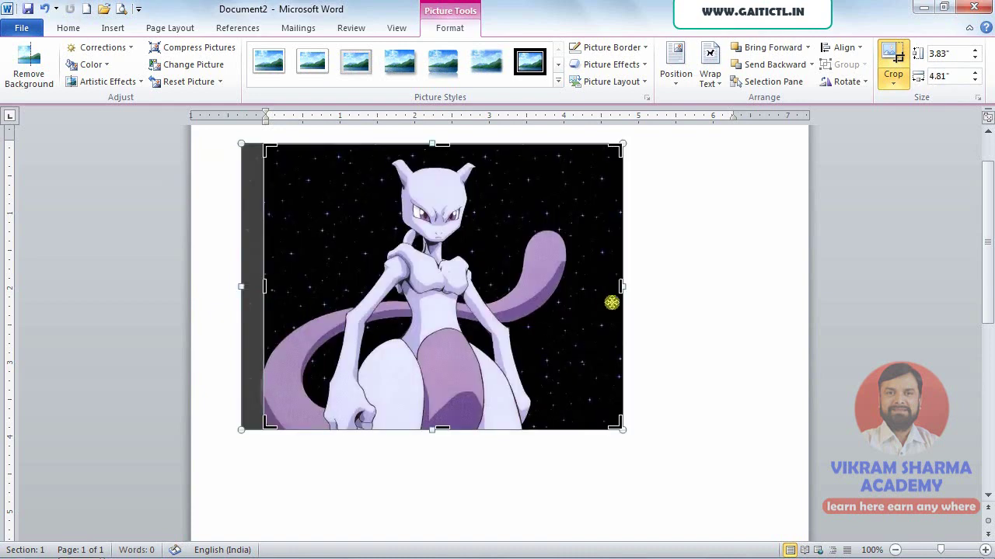
drag(621, 292, 576, 290)
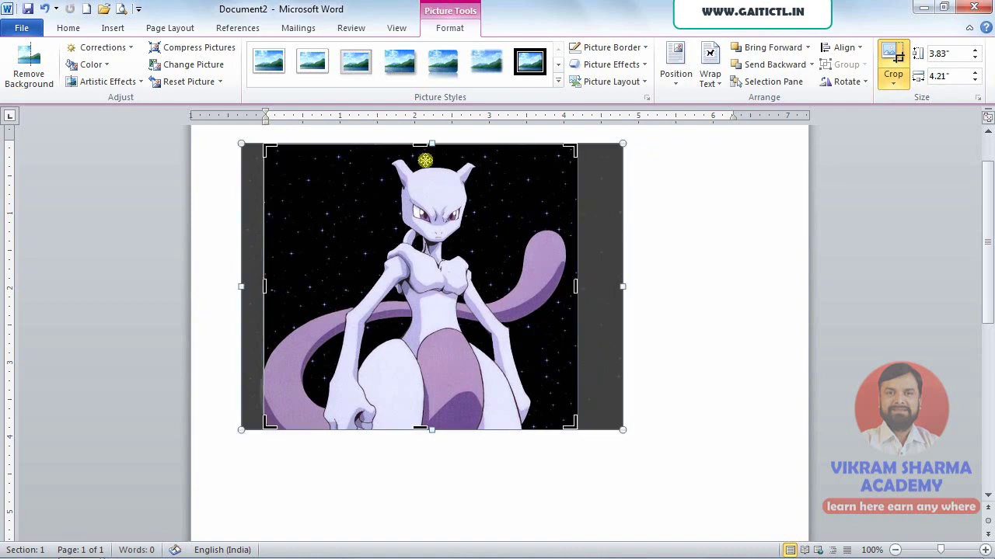
drag(420, 146, 412, 158)
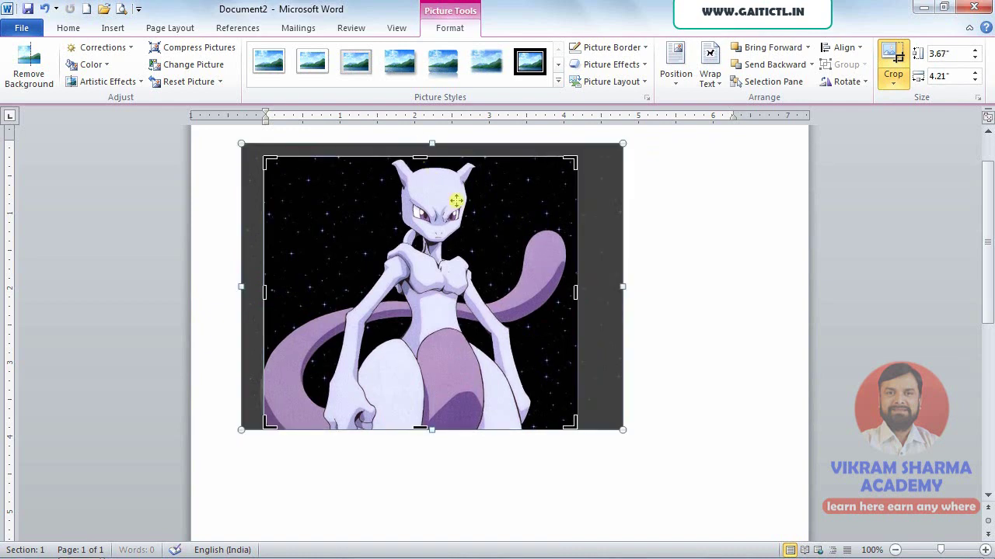
drag(575, 295, 566, 293)
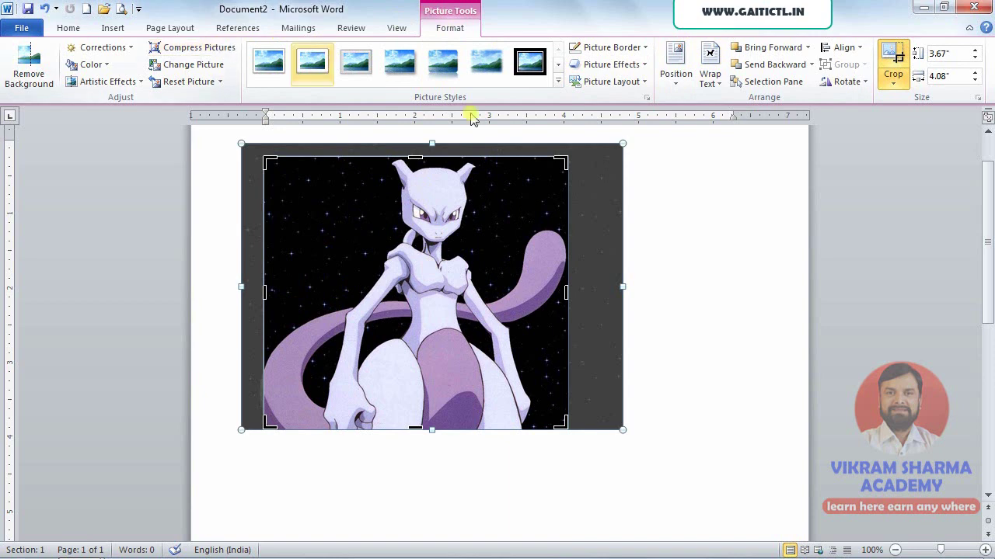
click(745, 215)
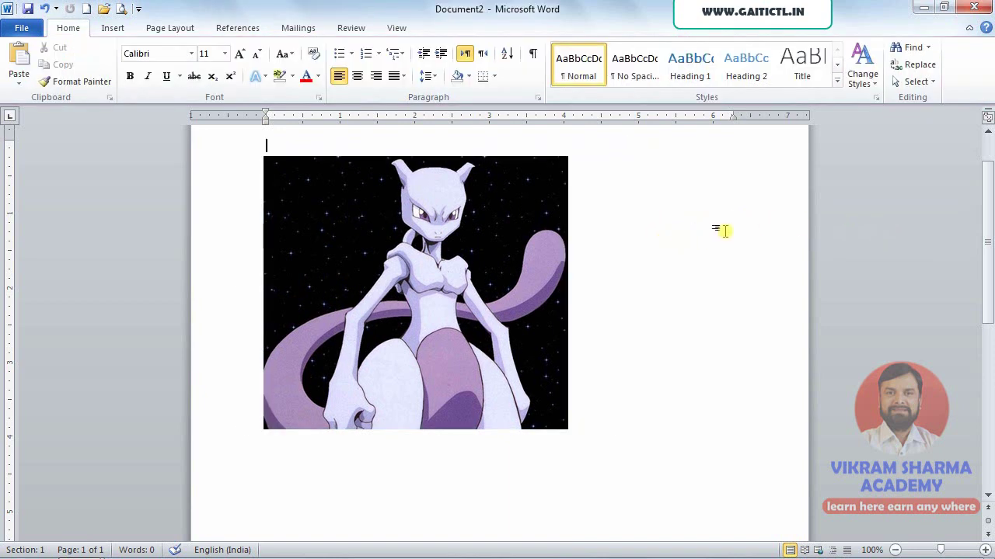
Re-crop the picture, restoring some top and trimming the right to 3.77" by 4.19"
click(460, 239)
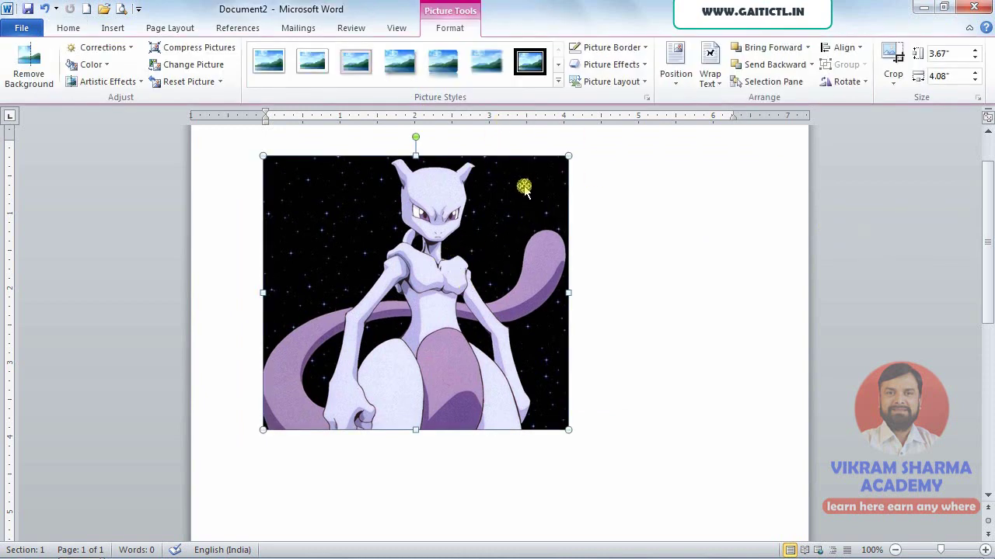
click(894, 56)
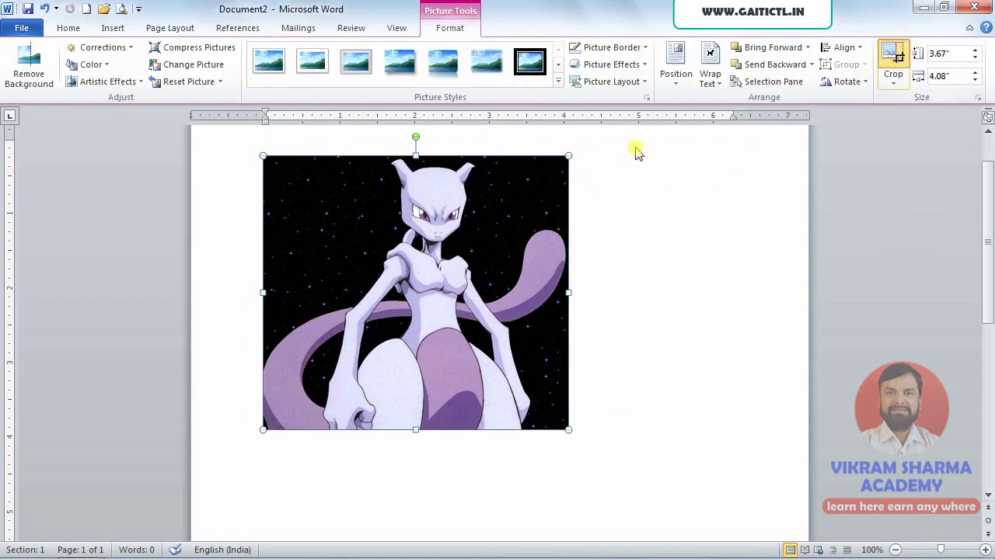
drag(563, 161, 582, 148)
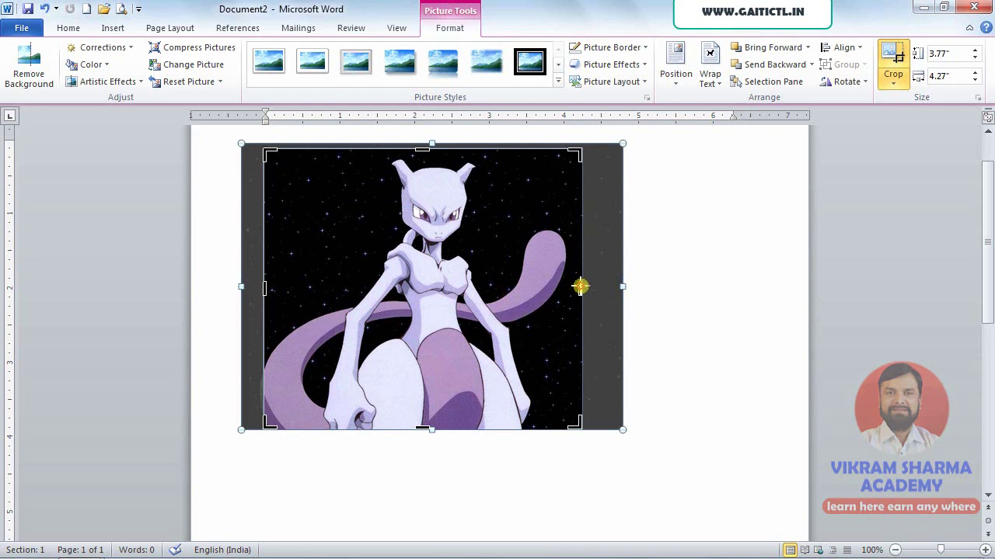
drag(581, 286, 575, 287)
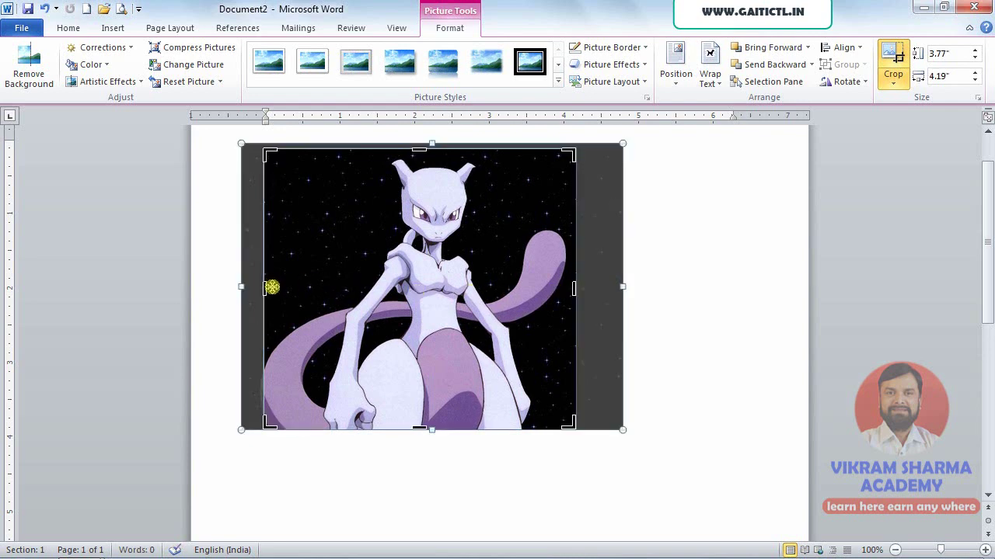
Compress only this picture with 'Delete cropped areas of pictures' checked
click(187, 48)
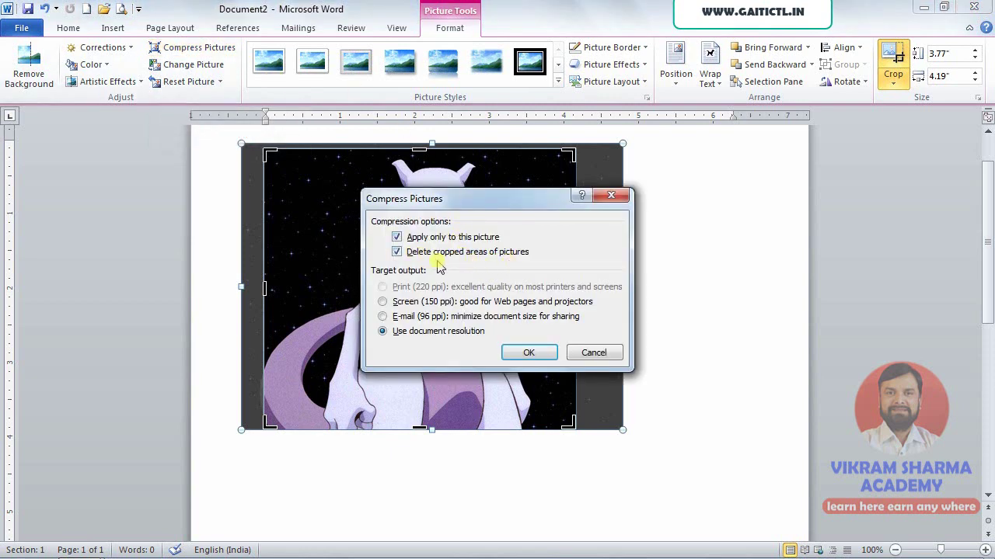
click(525, 351)
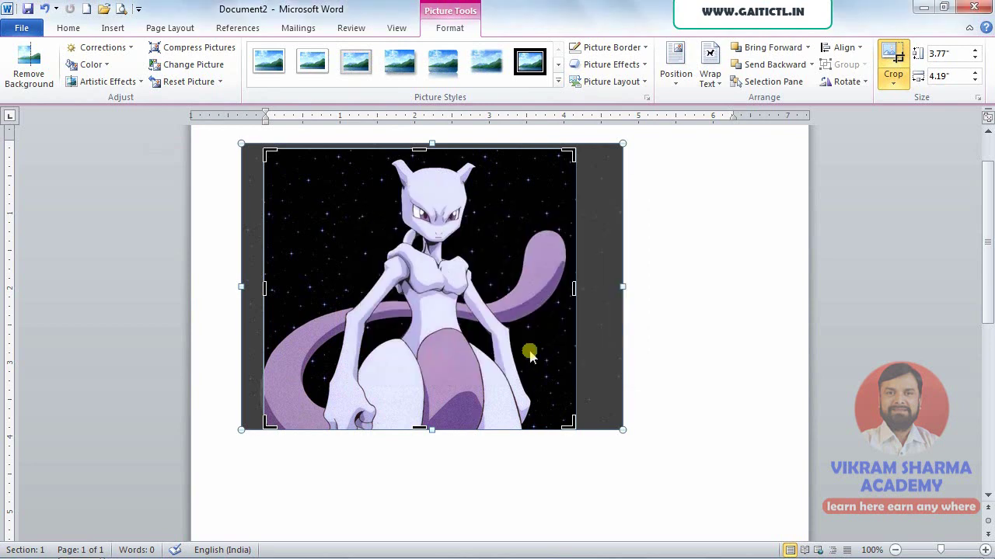